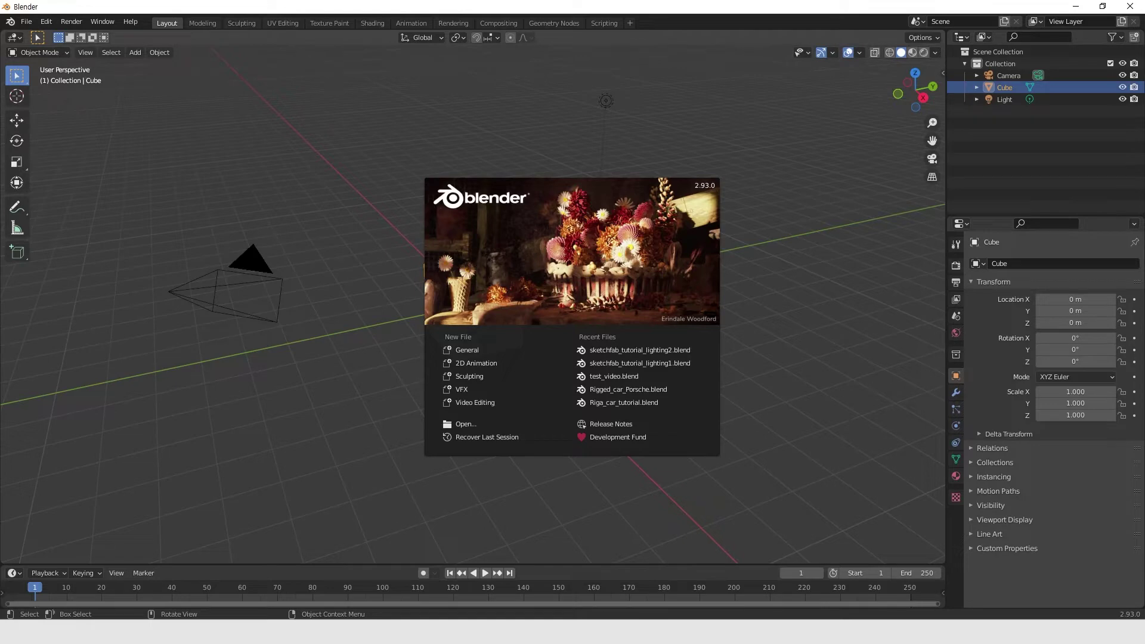
Open the Compositing workspace and enable nodes for the scene.
{"action": "left_click", "coordinate": [417, 120]}
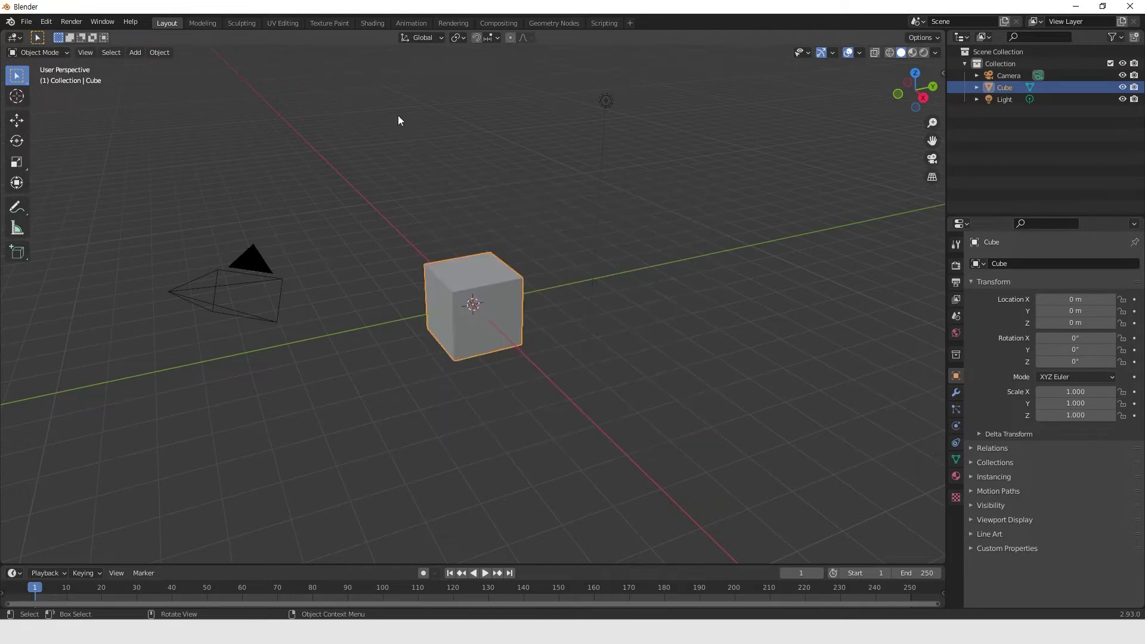
{"action": "left_click", "coordinate": [498, 23]}
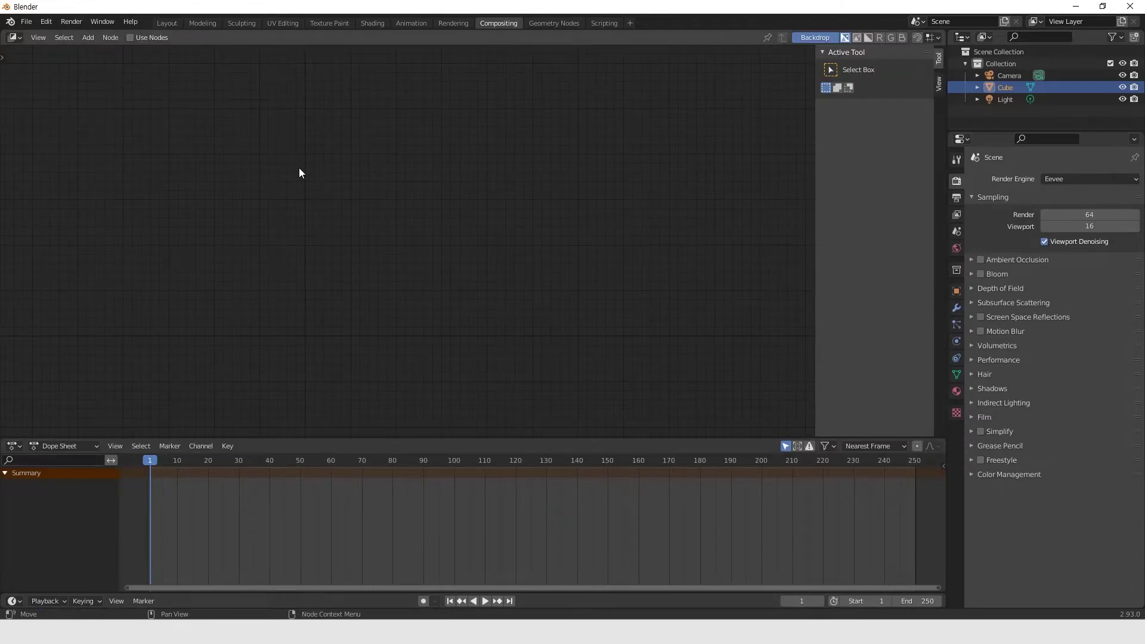
{"action": "left_click", "coordinate": [130, 37]}
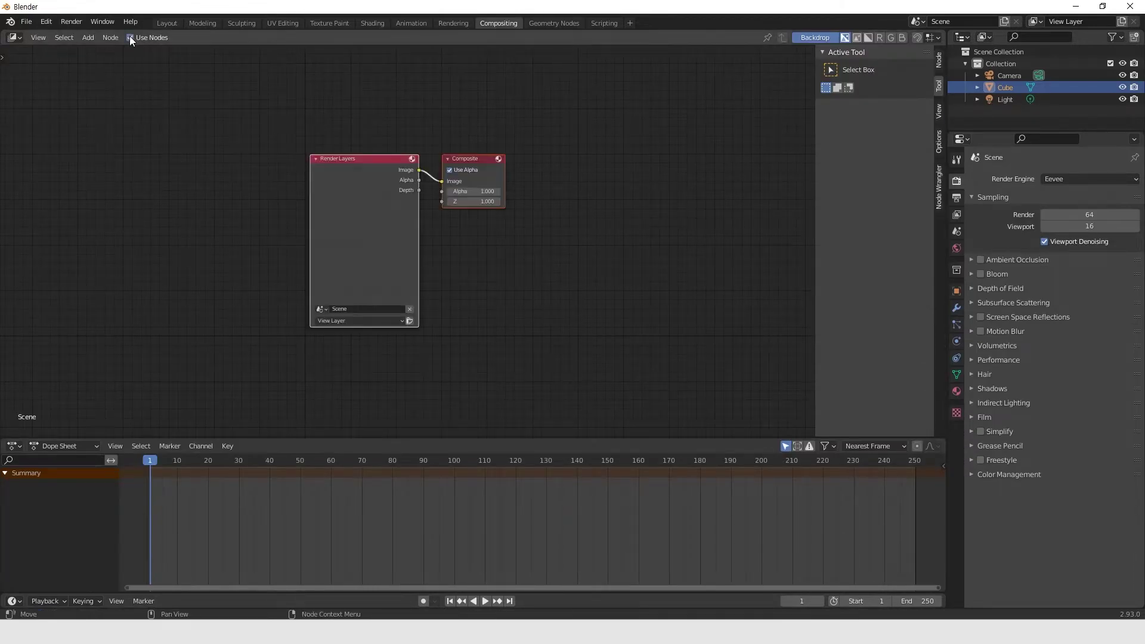
{"action": "left_click_drag", "start_coordinate": [348, 177], "coordinate": [296, 169]}
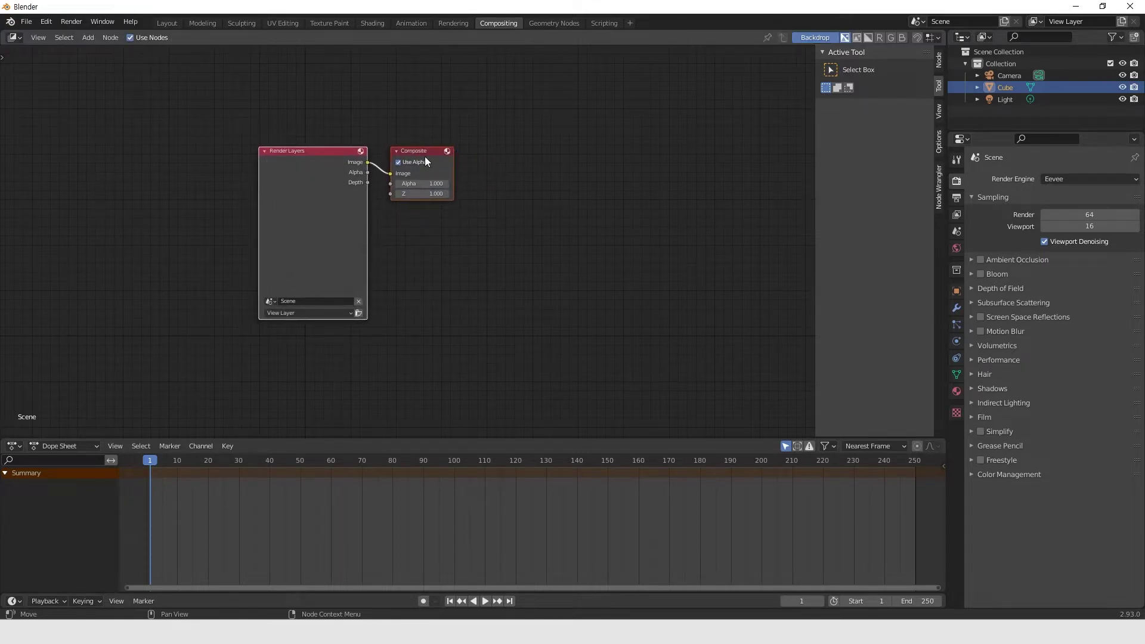
Delete the Render Layers node from the compositor, keeping only the Composite node.
{"action": "scroll", "coordinate": [352, 195], "scroll_direction": "up", "scroll_amount": 3}
{"action": "scroll", "coordinate": [338, 190], "scroll_direction": "up", "scroll_amount": 2}
{"action": "scroll", "coordinate": [338, 189], "scroll_direction": "down", "scroll_amount": 1}
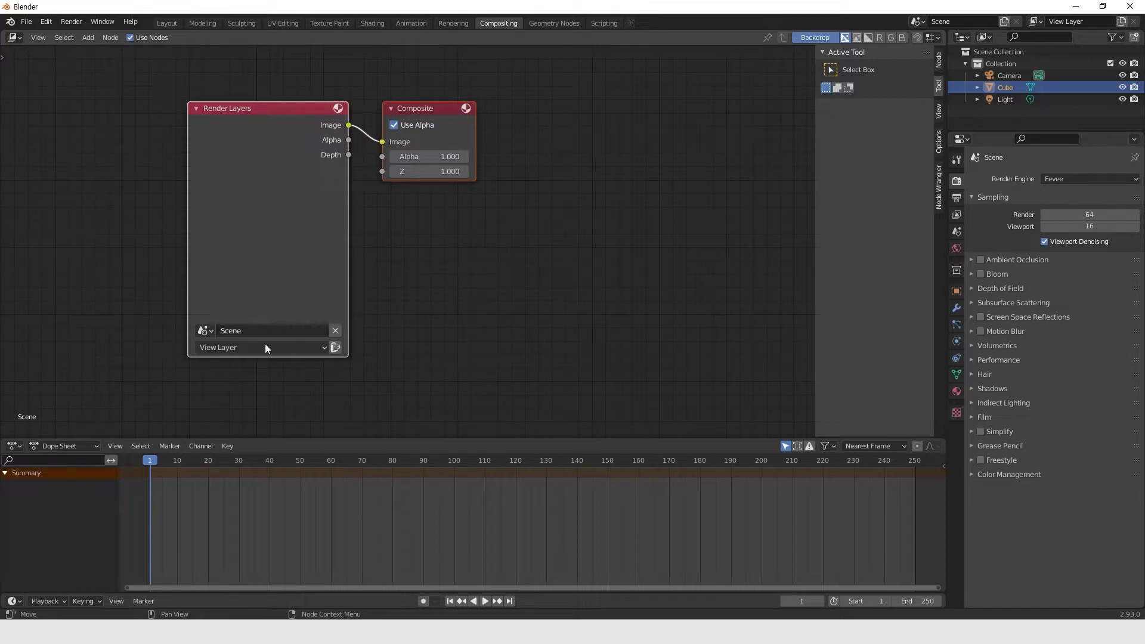
{"action": "left_click", "coordinate": [139, 184]}
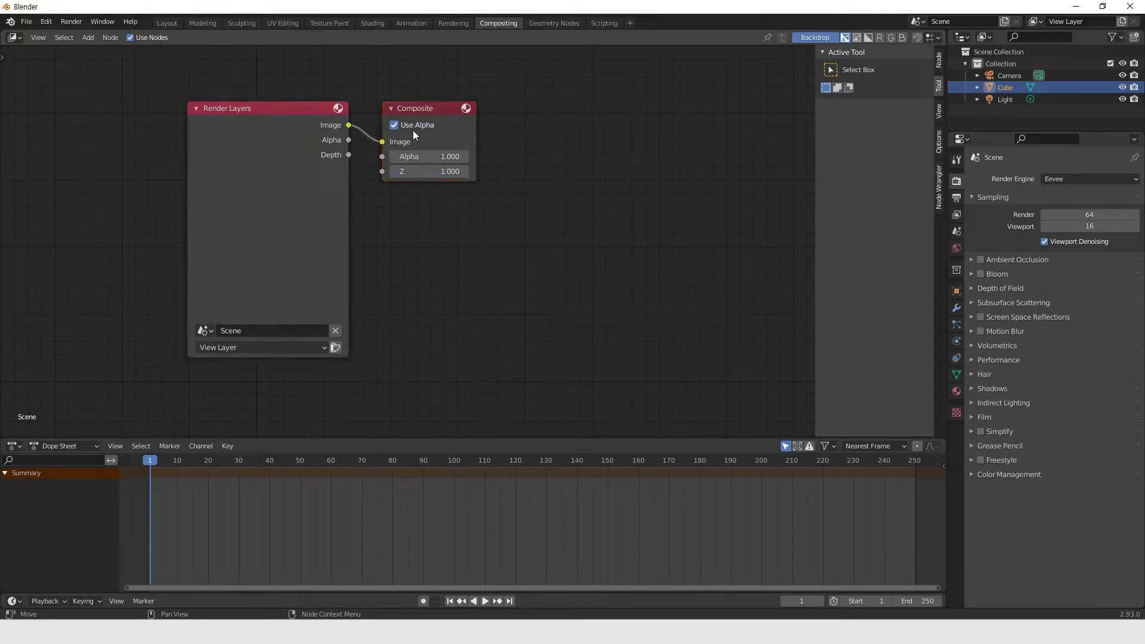
{"action": "left_click", "coordinate": [259, 167]}
{"action": "left_click", "coordinate": [393, 125]}
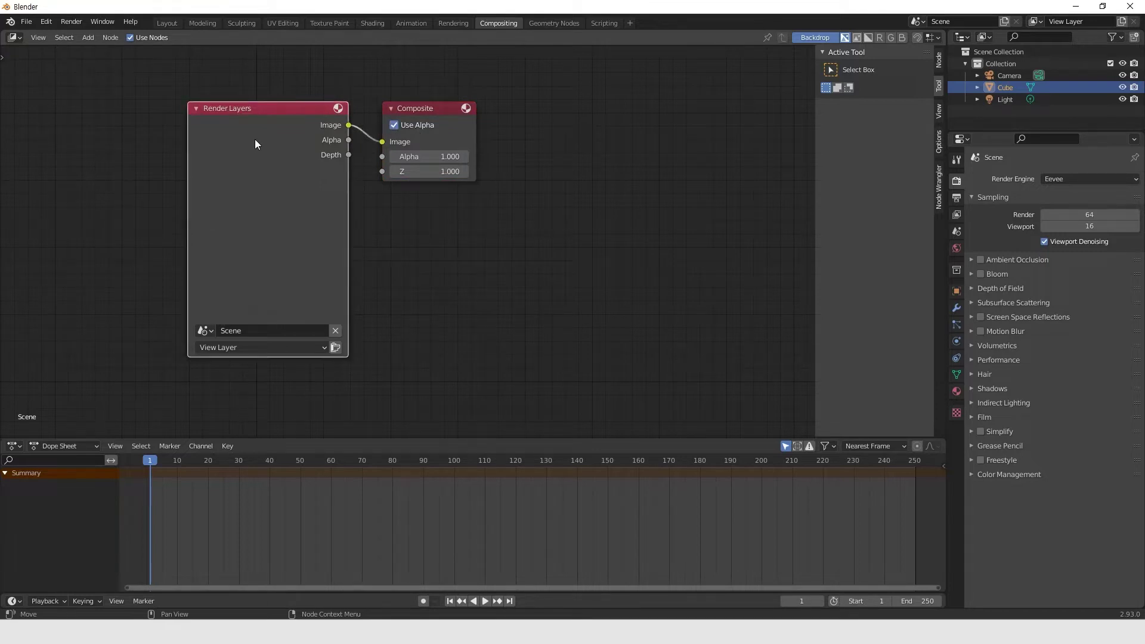
{"action": "key", "text": "Delete"}
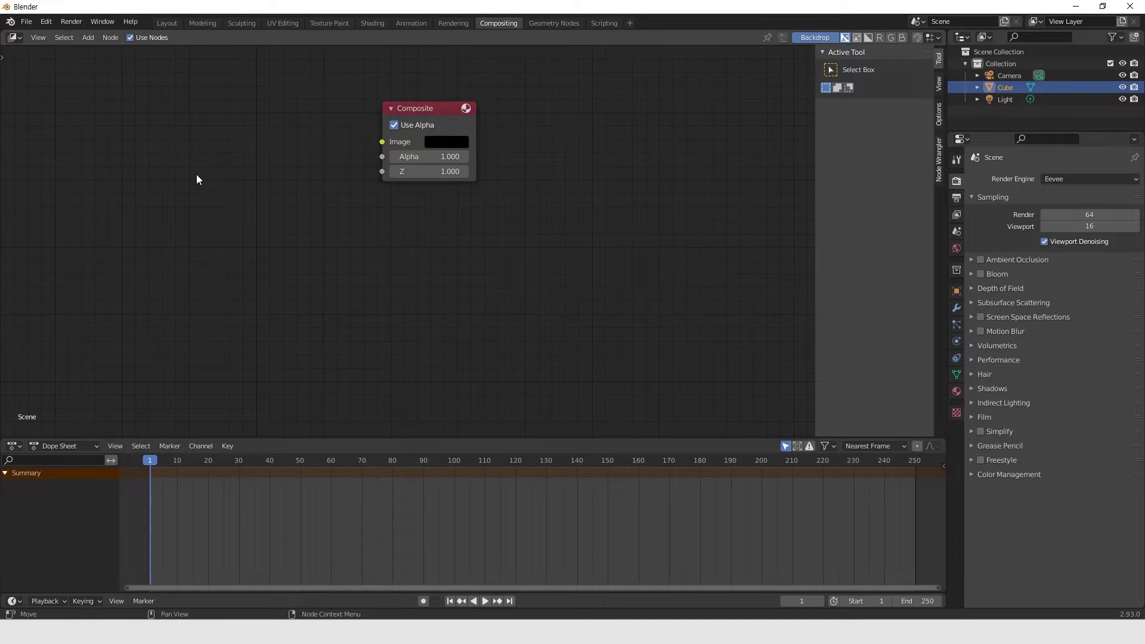
Add a Movie Clip node and place it to the left of the Composite node.
{"action": "left_click", "coordinate": [88, 37]}
{"action": "key", "text": "shift+a"}
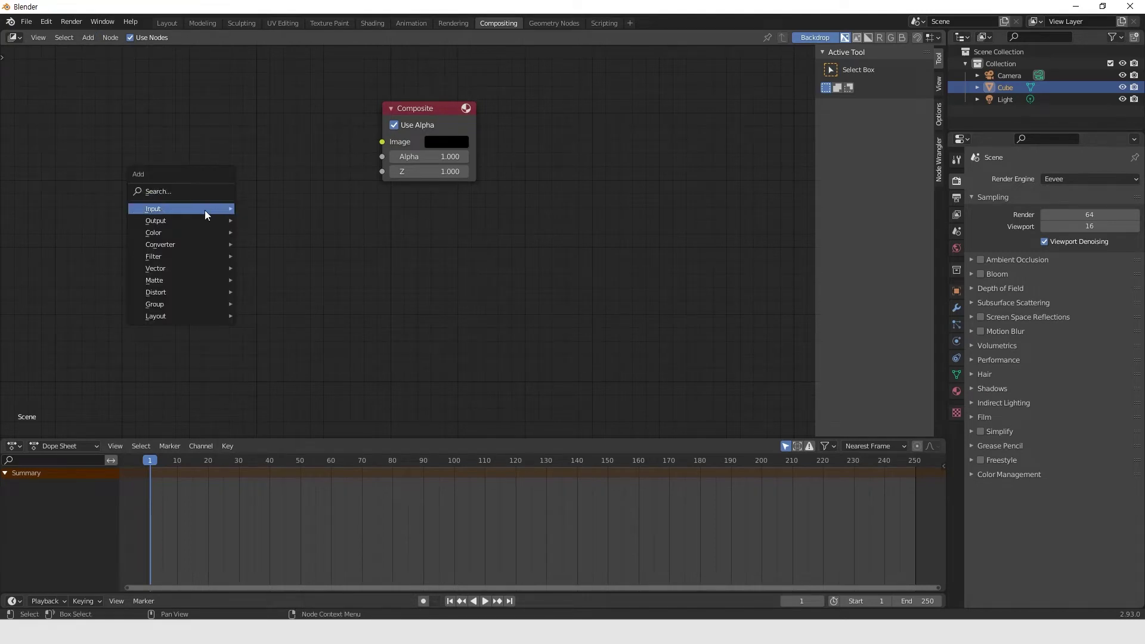
{"action": "left_click", "coordinate": [205, 192]}
{"action": "type", "text": "moi"}
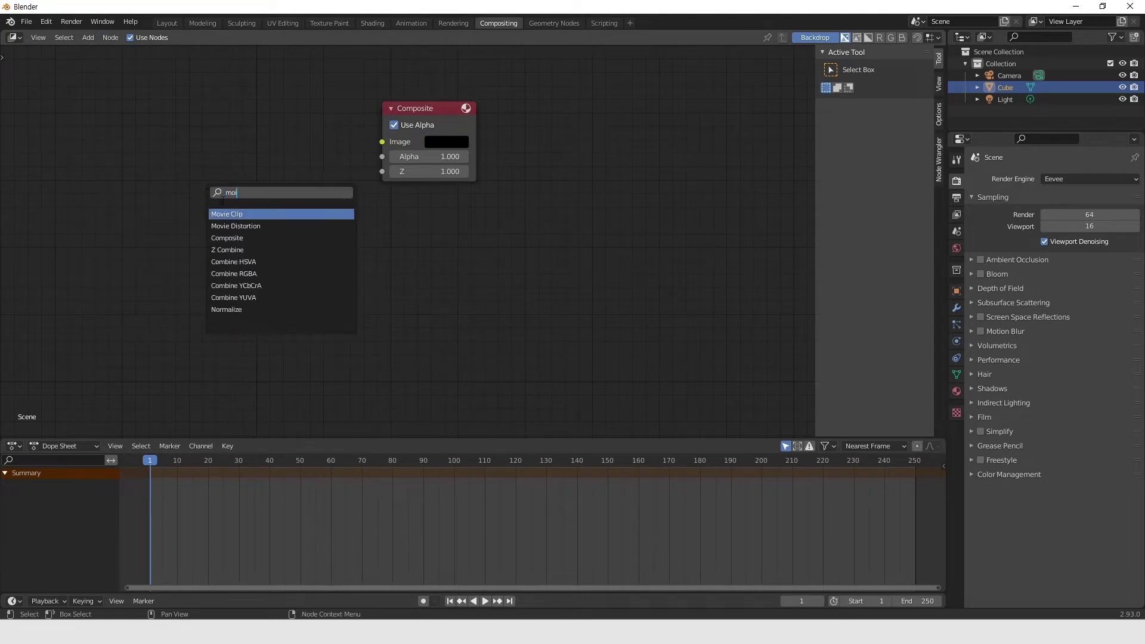
{"action": "left_click", "coordinate": [259, 215]}
{"action": "left_click", "coordinate": [263, 225]}
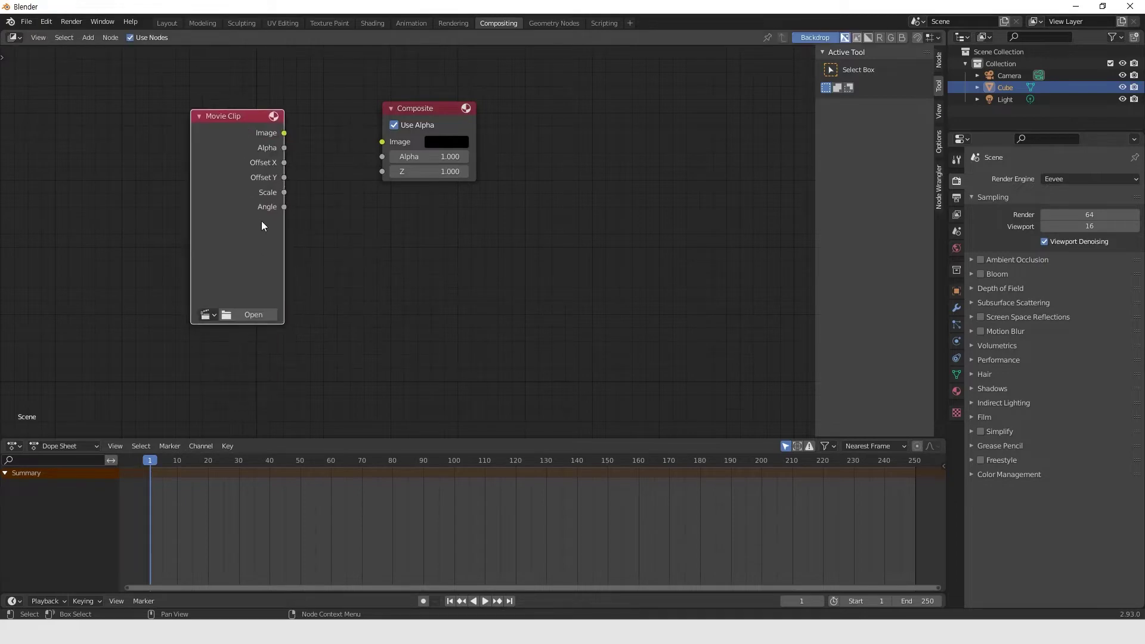
Load Color_doll.MOV from the Videos folder into the Movie Clip node.
{"action": "left_click", "coordinate": [254, 314]}
{"action": "left_click", "coordinate": [290, 332]}
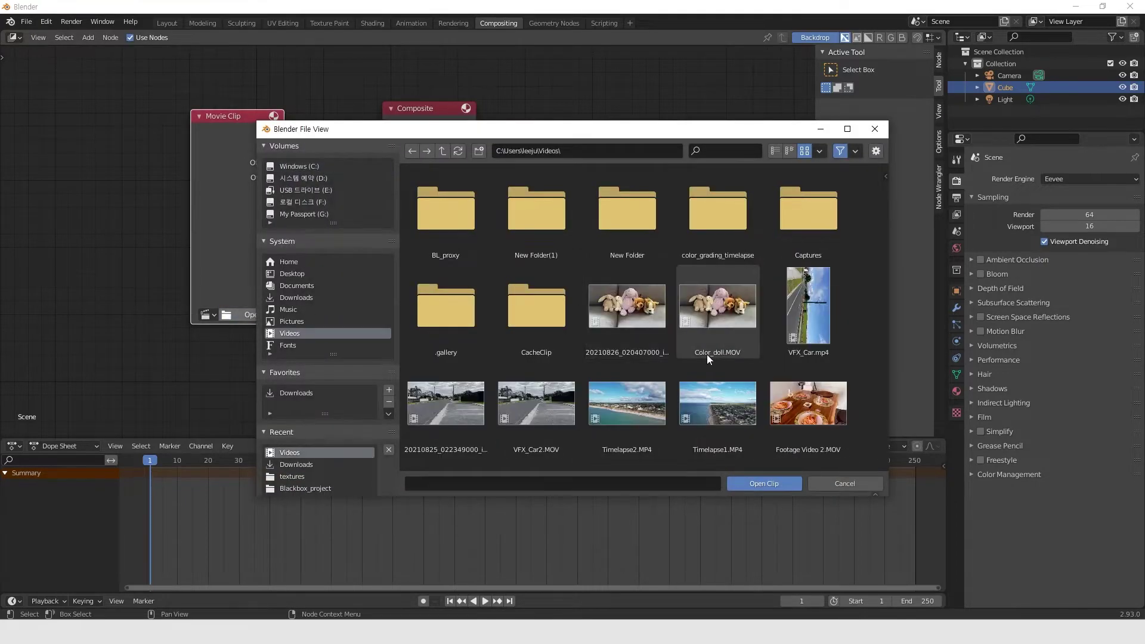
{"action": "left_click", "coordinate": [717, 310]}
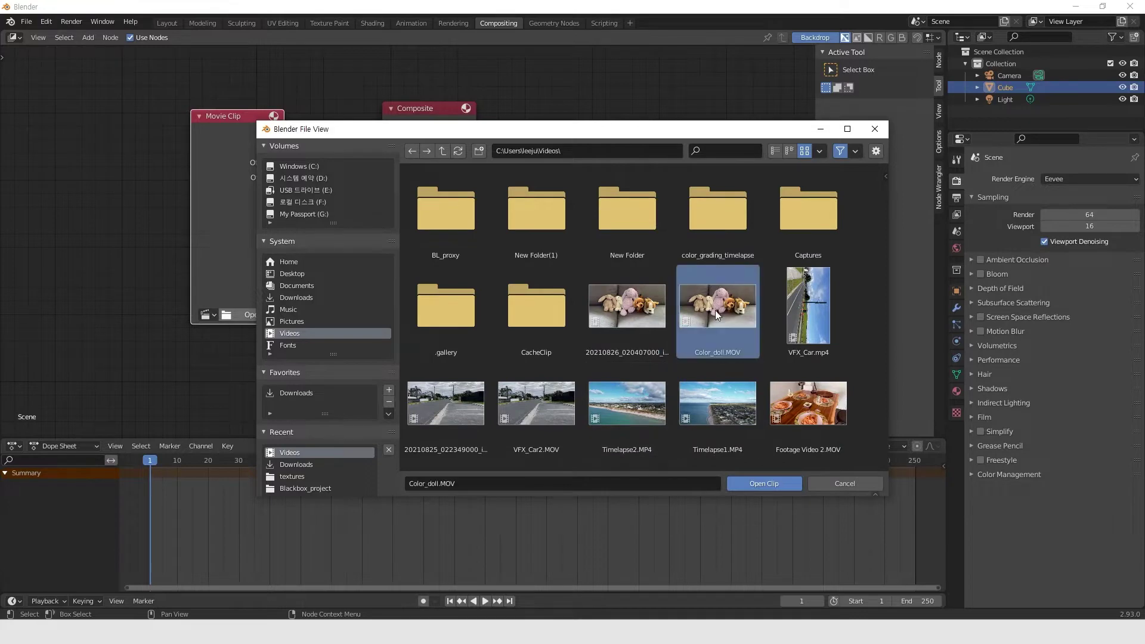
{"action": "left_click", "coordinate": [769, 485]}
Play the timeline to preview the loaded clip in the Movie Clip node, stopping at frame 69.
{"action": "left_click", "coordinate": [486, 601]}
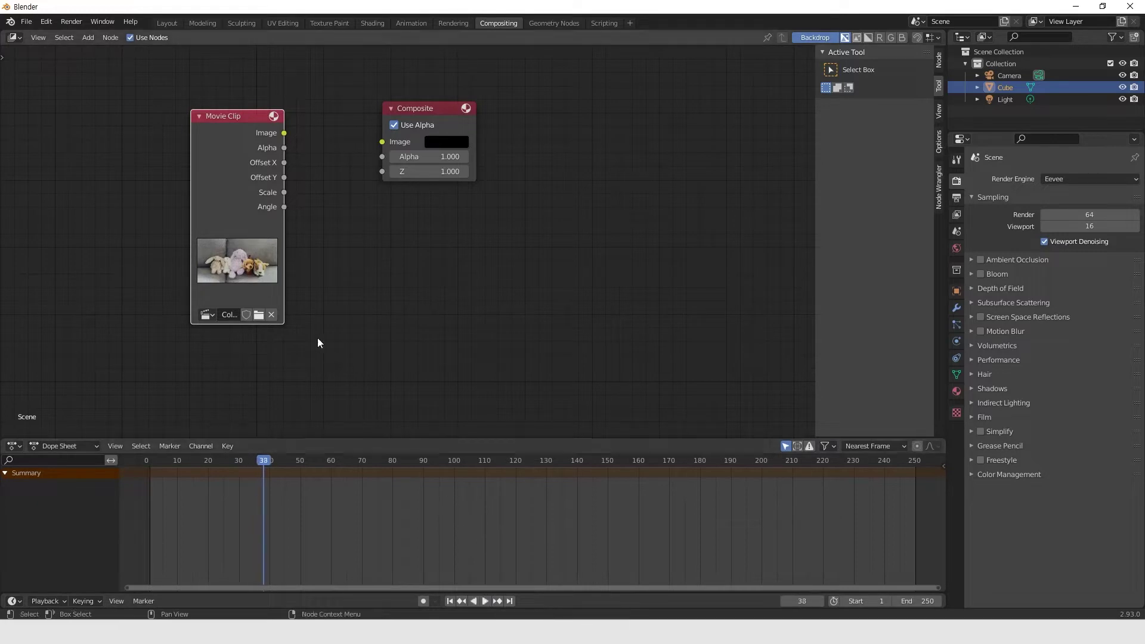
{"action": "key", "text": "space"}
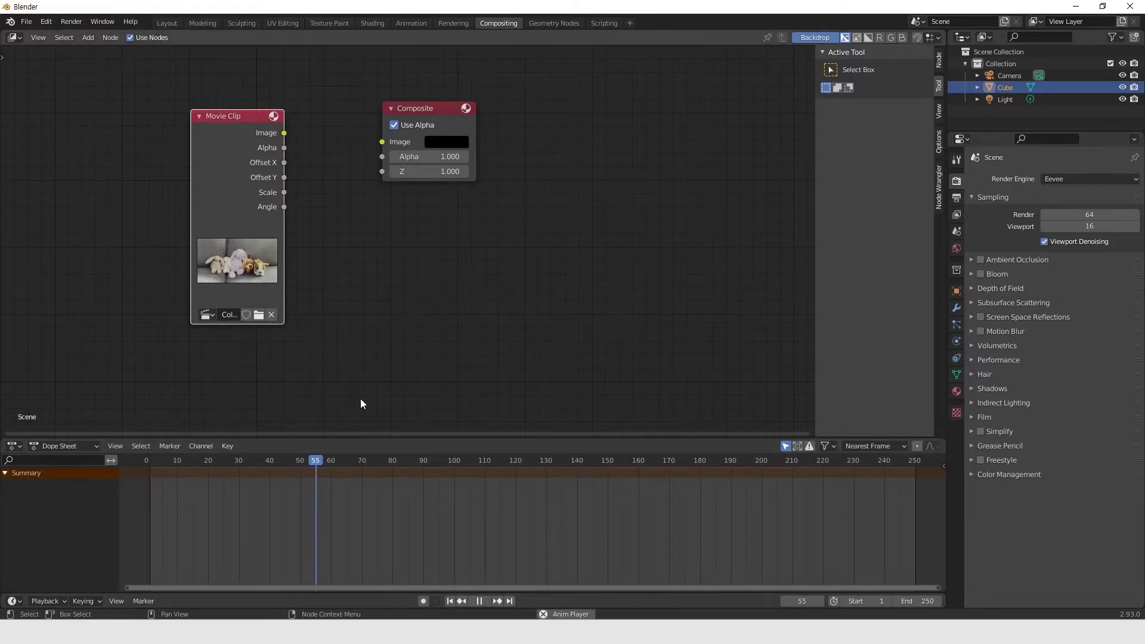
{"action": "key", "text": "space"}
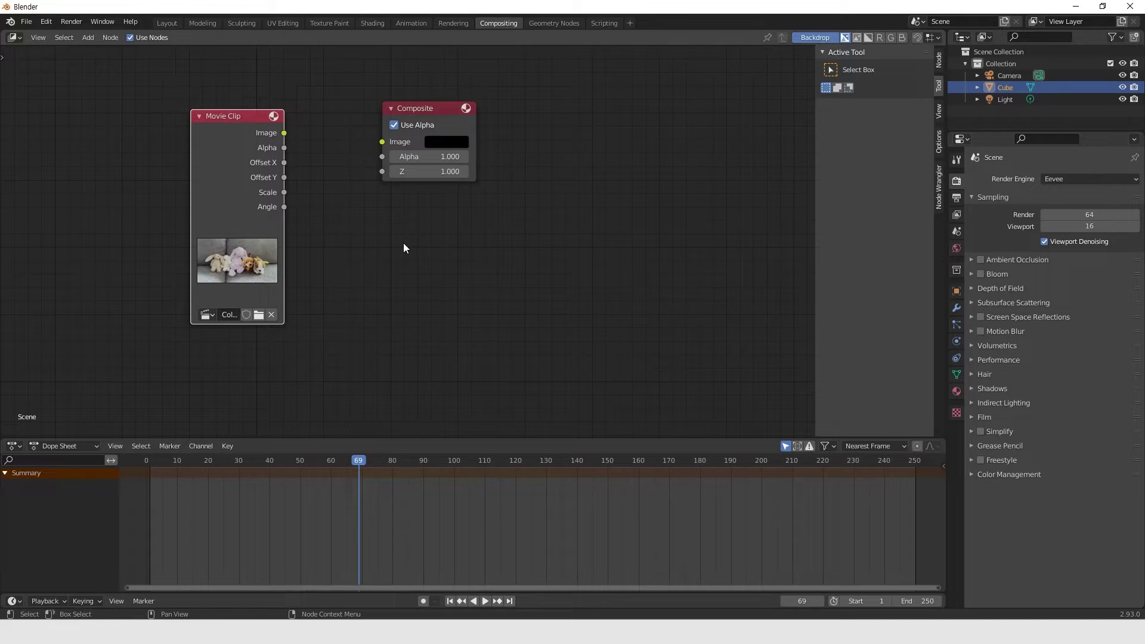
Add a Viewer node below the Composite node and connect the Movie Clip's Image output to its Image input.
{"action": "key", "text": "shift+a"}
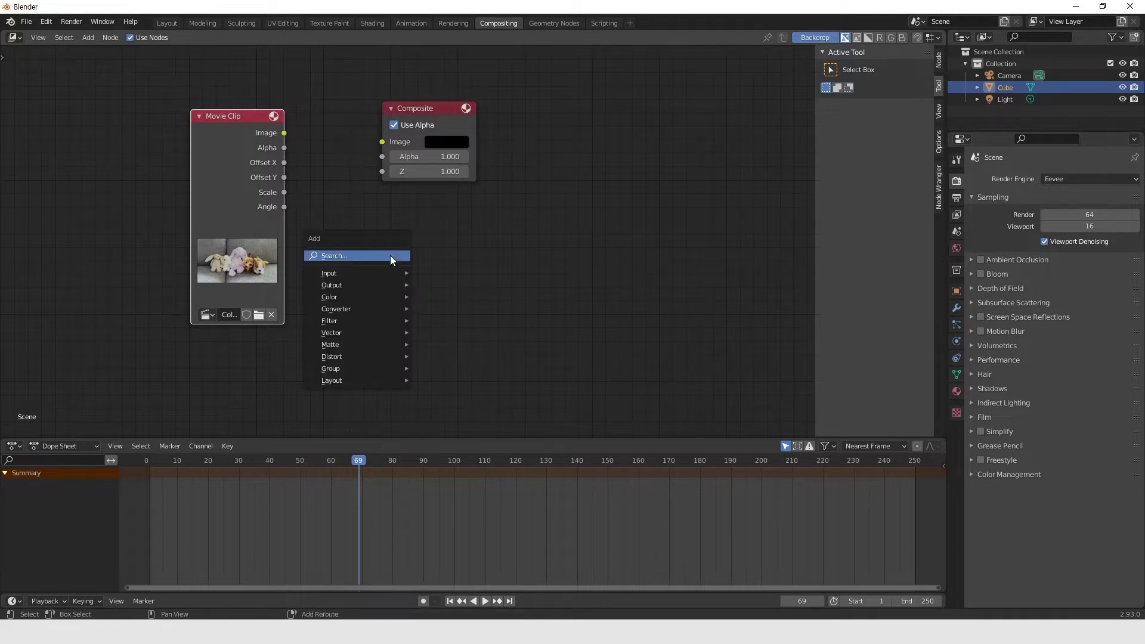
{"action": "mouse_move", "coordinate": [378, 285]}
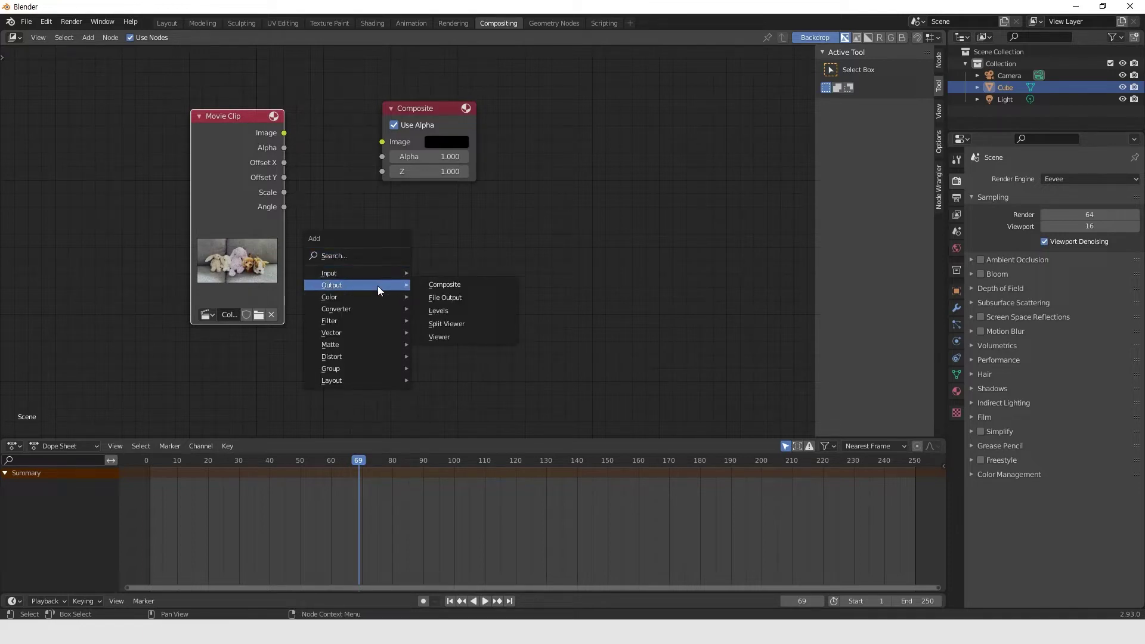
{"action": "left_click", "coordinate": [447, 338]}
{"action": "left_click", "coordinate": [395, 235]}
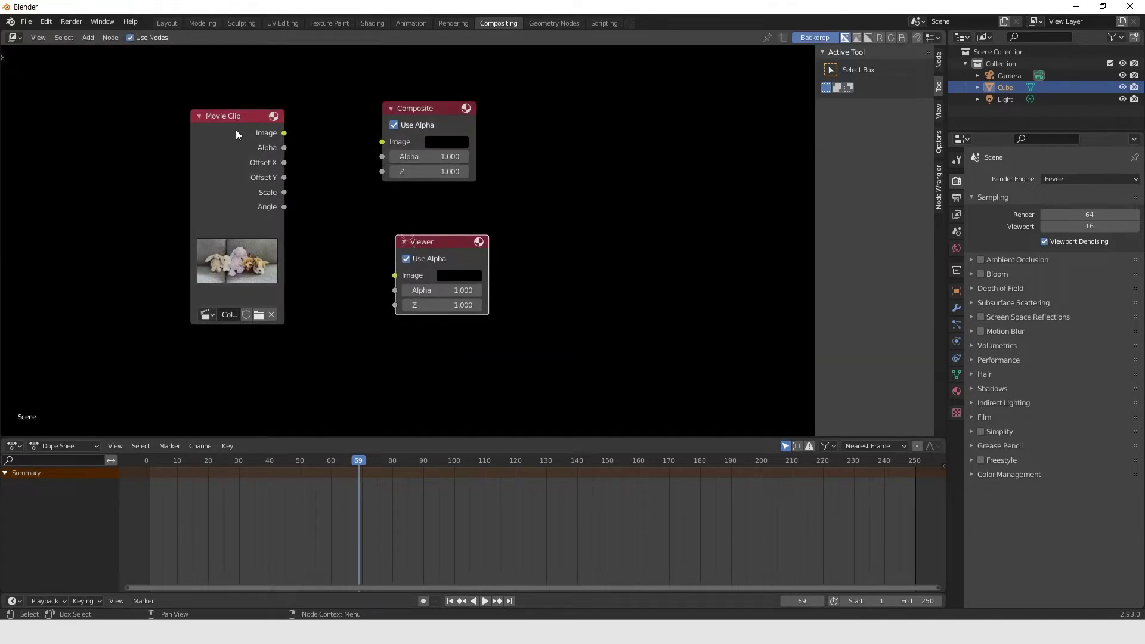
{"action": "left_click_drag", "start_coordinate": [285, 132], "coordinate": [395, 275]}
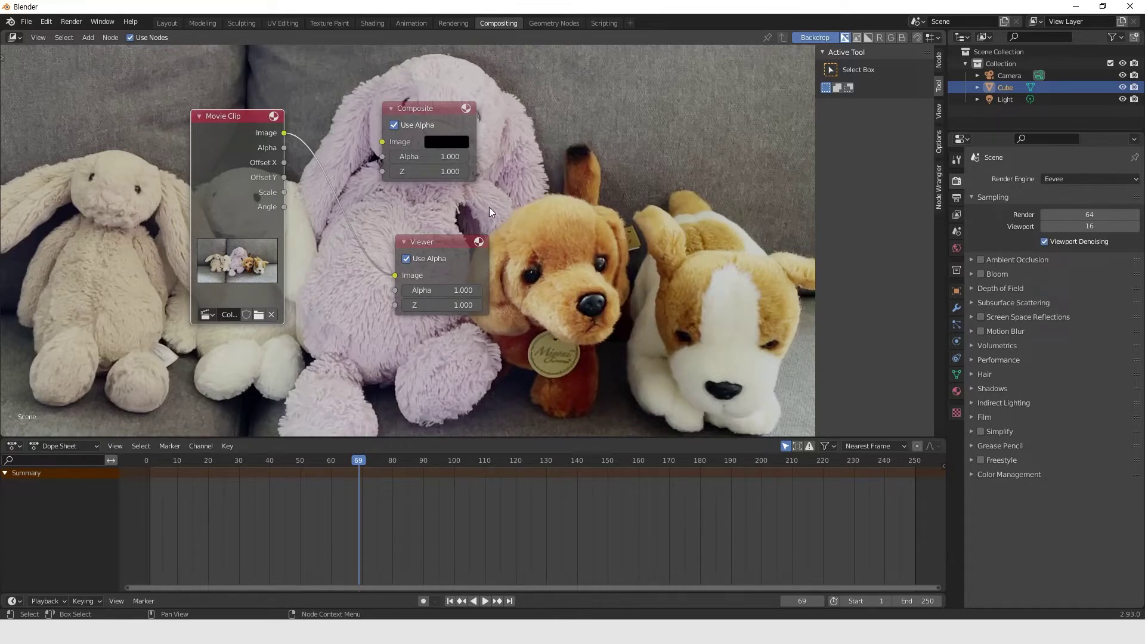
Scale the backdrop image until the whole frame fits in the node editor, and shift it to the middle.
{"action": "key", "text": "v"}
{"action": "key", "text": "v"}
{"action": "key", "text": "v"}
{"action": "key", "text": "v"}
{"action": "key", "text": "v"}
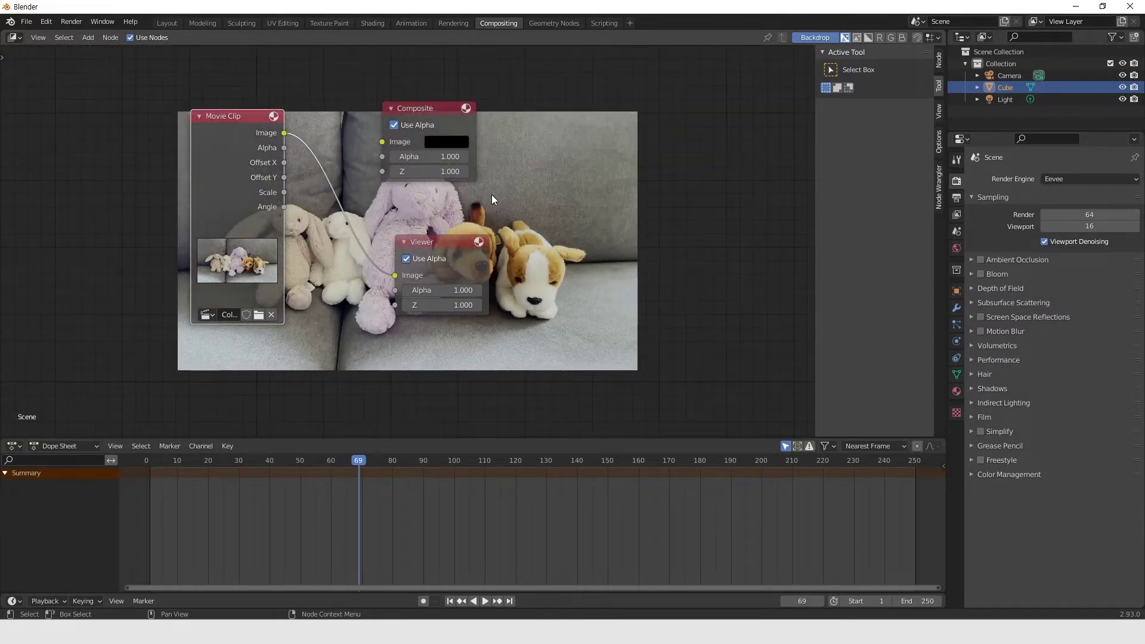
{"action": "key", "text": "alt+v"}
{"action": "key", "text": "alt+v"}
{"action": "key", "text": "alt+v"}
{"action": "key", "text": "alt+v"}
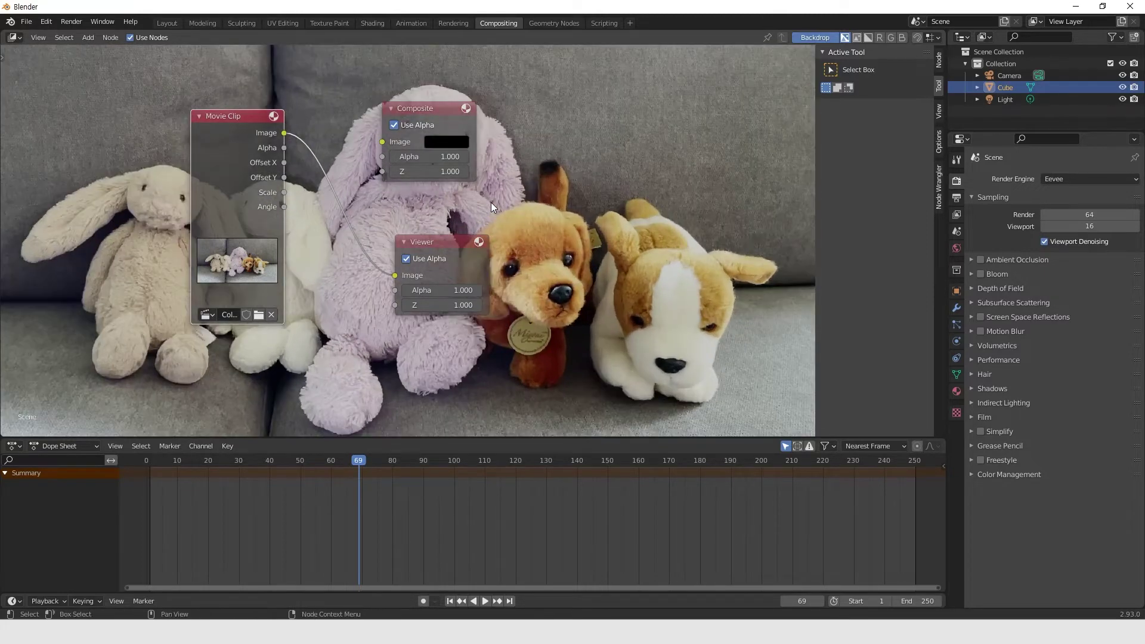
{"action": "key", "text": "v"}
{"action": "key", "text": "v"}
{"action": "key", "text": "alt+v"}
{"action": "key", "text": "alt+v"}
{"action": "key", "text": "v"}
{"action": "key", "text": "v"}
{"action": "key", "text": "v"}
{"action": "key", "text": "v"}
{"action": "key", "text": "v"}
{"action": "key", "text": "v"}
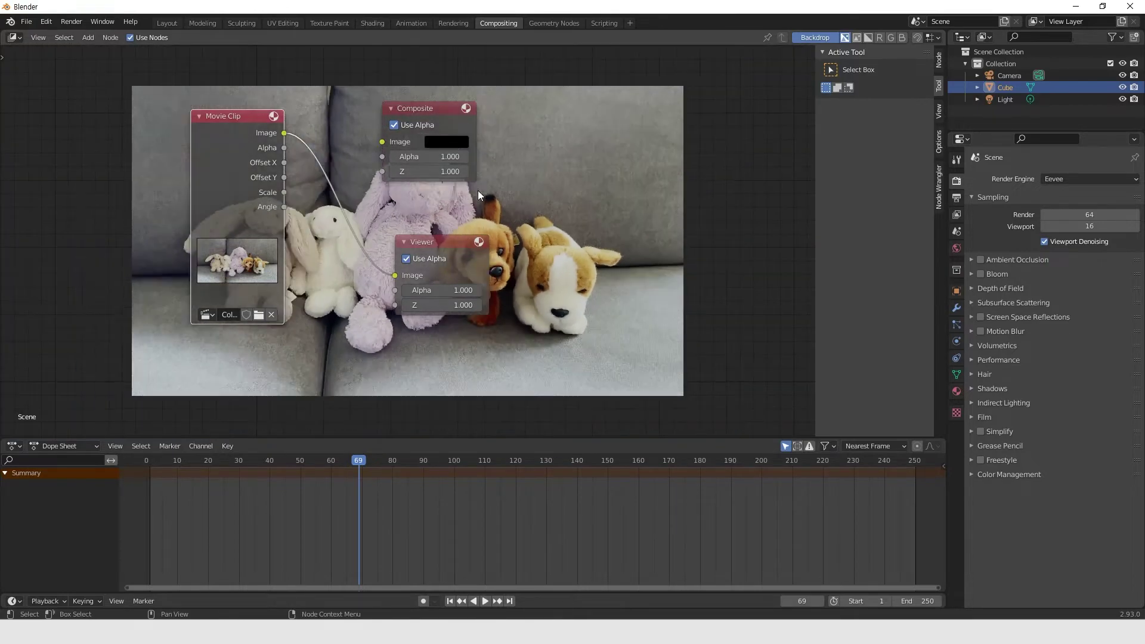
{"action": "key", "text": "v"}
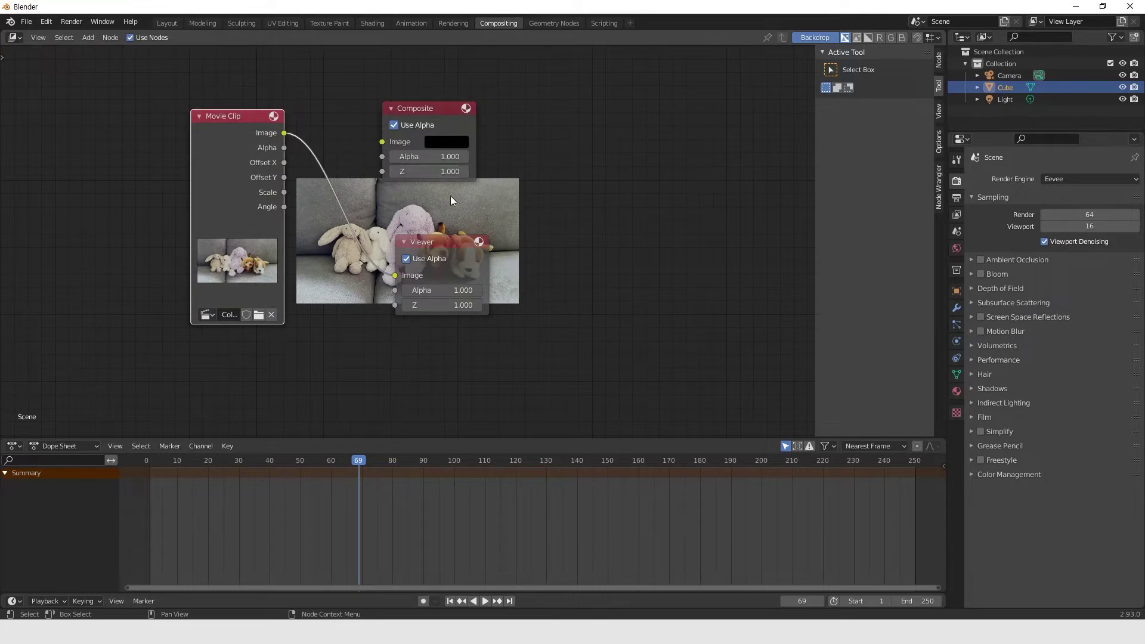
{"action": "key", "text": "alt+v"}
{"action": "key", "text": "alt+v"}
{"action": "key", "text": "alt+v"}
{"action": "key", "text": "alt+v"}
{"action": "key", "text": "alt+v"}
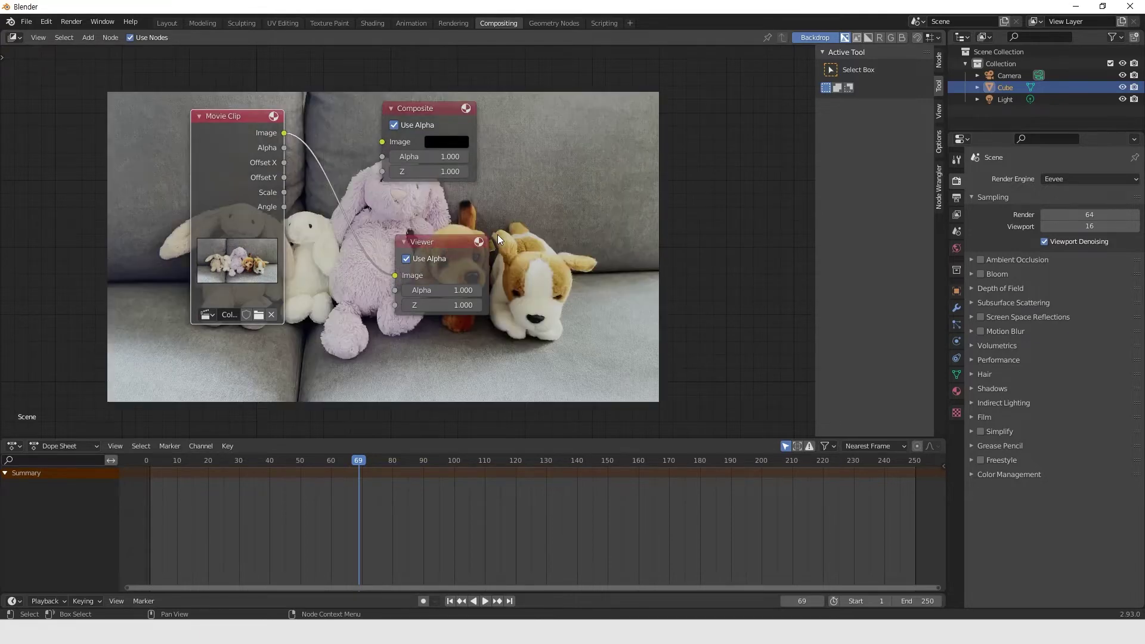
{"action": "middle_click_drag", "start_coordinate": [499, 231], "coordinate": [587, 214], "text": "alt"}
Move the Composite and Viewer nodes farther right of the Movie Clip node, and link its Image output to Composite's Image input.
{"action": "left_click_drag", "start_coordinate": [455, 130], "coordinate": [451, 145]}
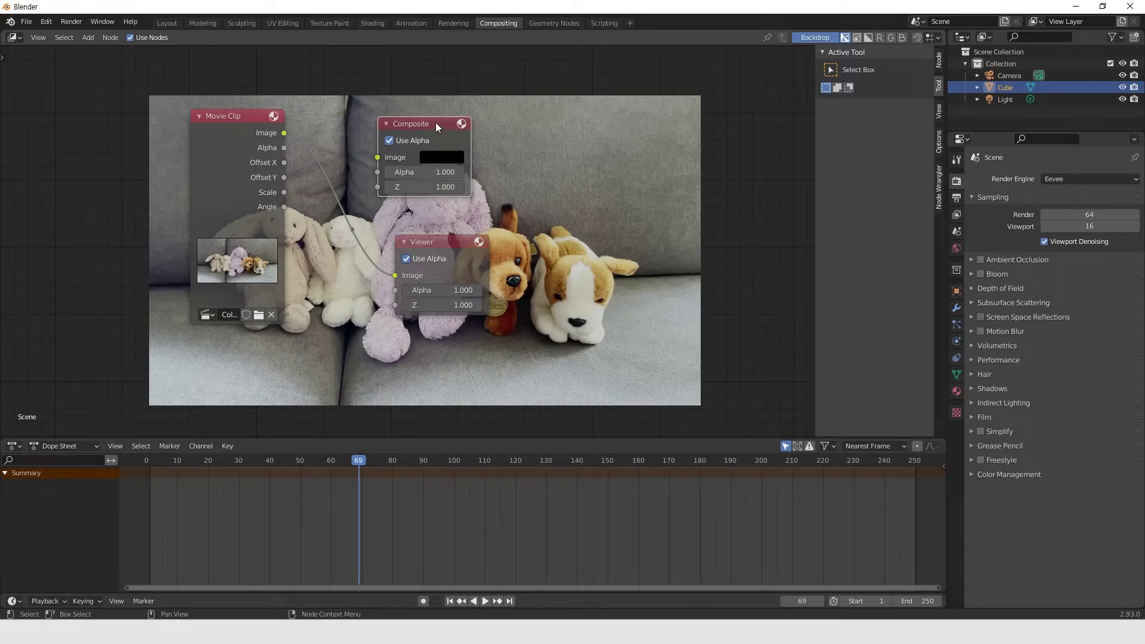
{"action": "left_click_drag", "start_coordinate": [429, 123], "coordinate": [691, 124]}
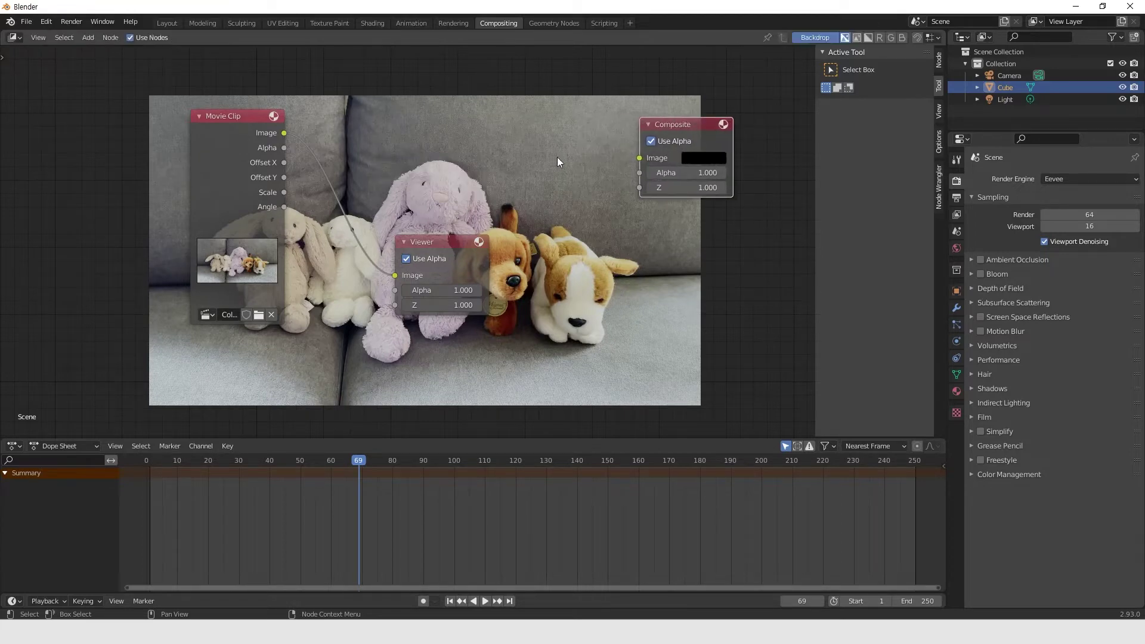
{"action": "left_click", "coordinate": [447, 246]}
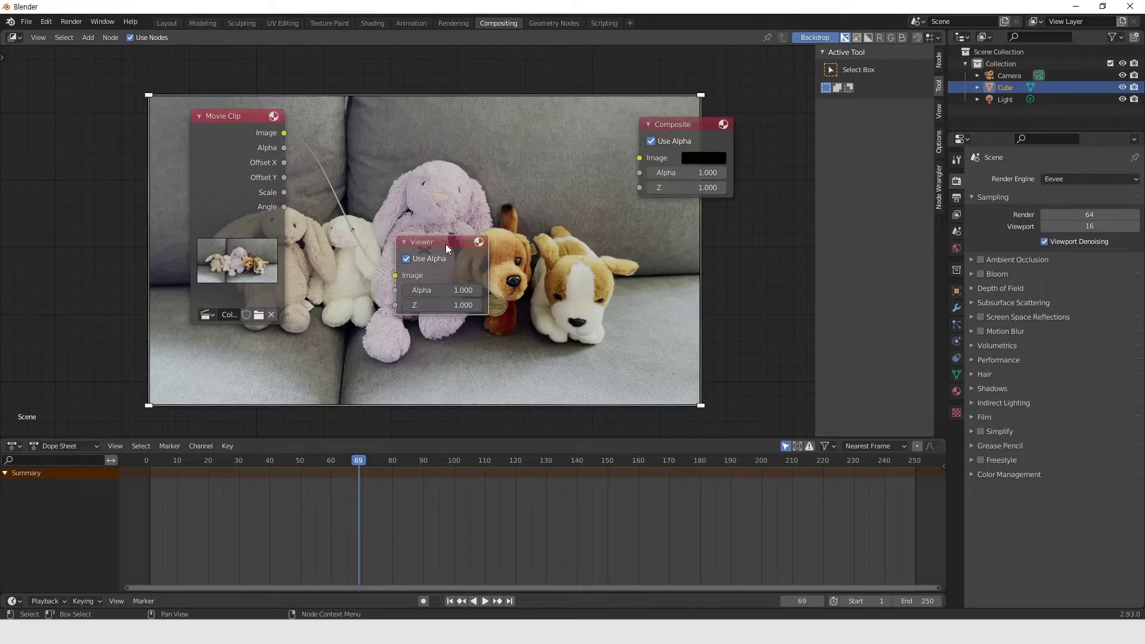
{"action": "left_click_drag", "start_coordinate": [445, 244], "coordinate": [694, 254]}
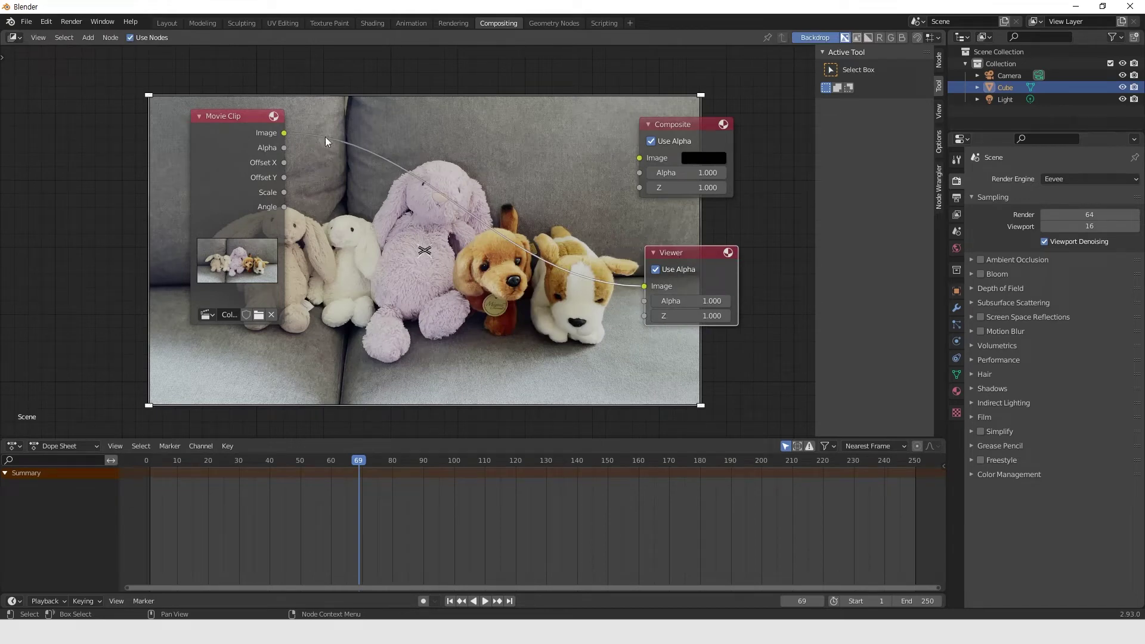
{"action": "left_click_drag", "start_coordinate": [292, 134], "coordinate": [638, 159]}
Add a Bright/Contrast node and insert it on the link between the Movie Clip and Viewer nodes.
{"action": "scroll", "coordinate": [456, 235], "scroll_direction": "down", "scroll_amount": 1}
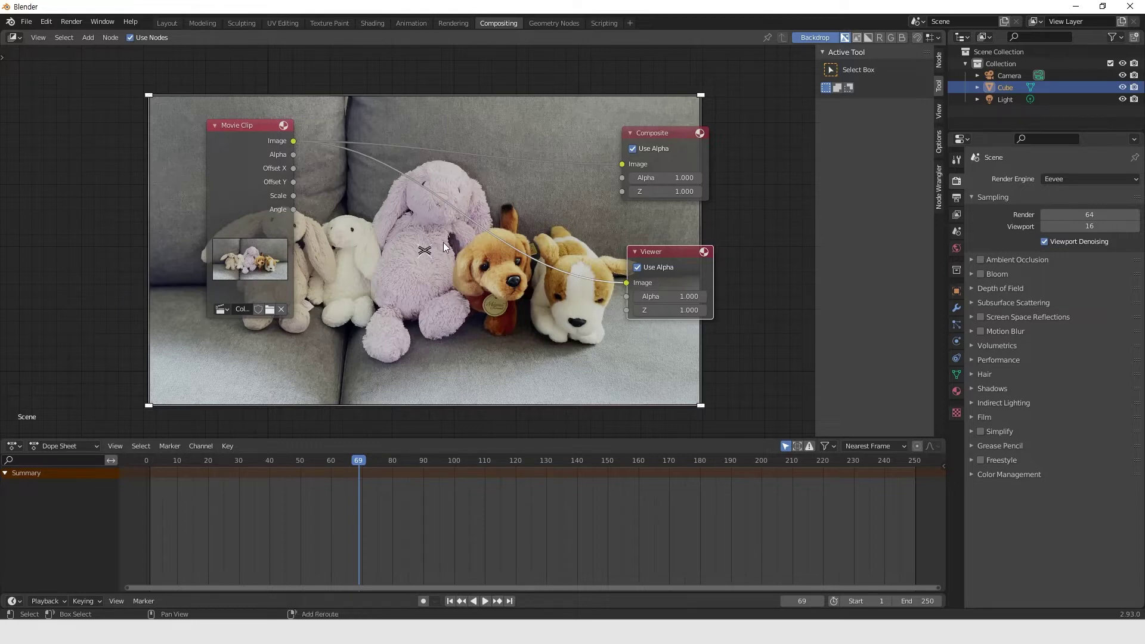
{"action": "key", "text": "shift+a"}
{"action": "mouse_move", "coordinate": [437, 230]}
{"action": "mouse_move", "coordinate": [427, 256]}
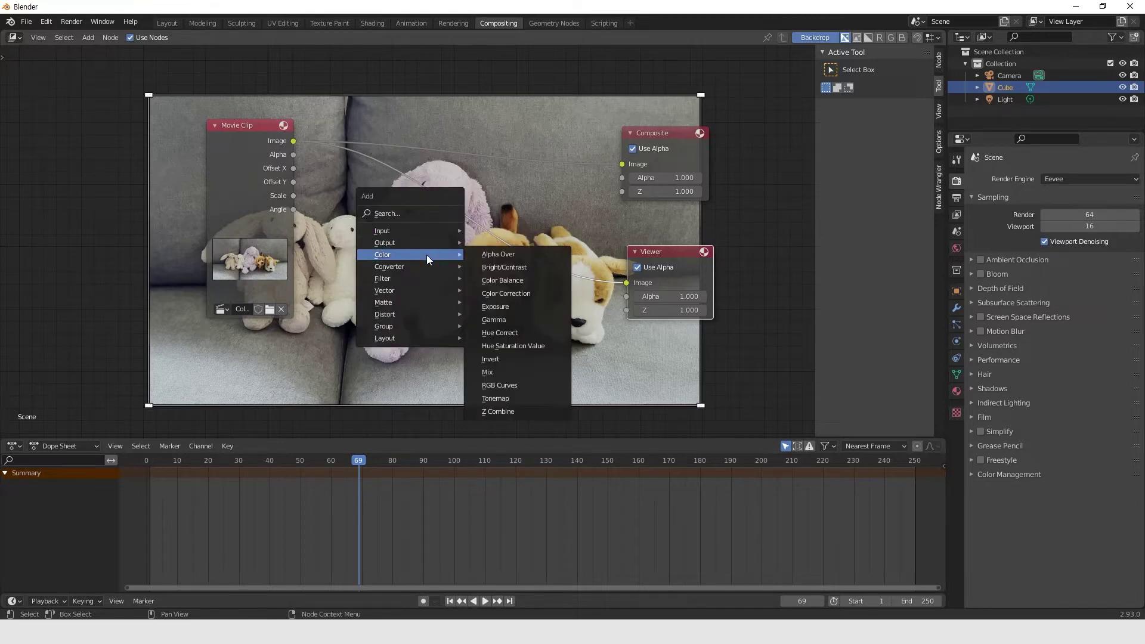
{"action": "left_click", "coordinate": [495, 268]}
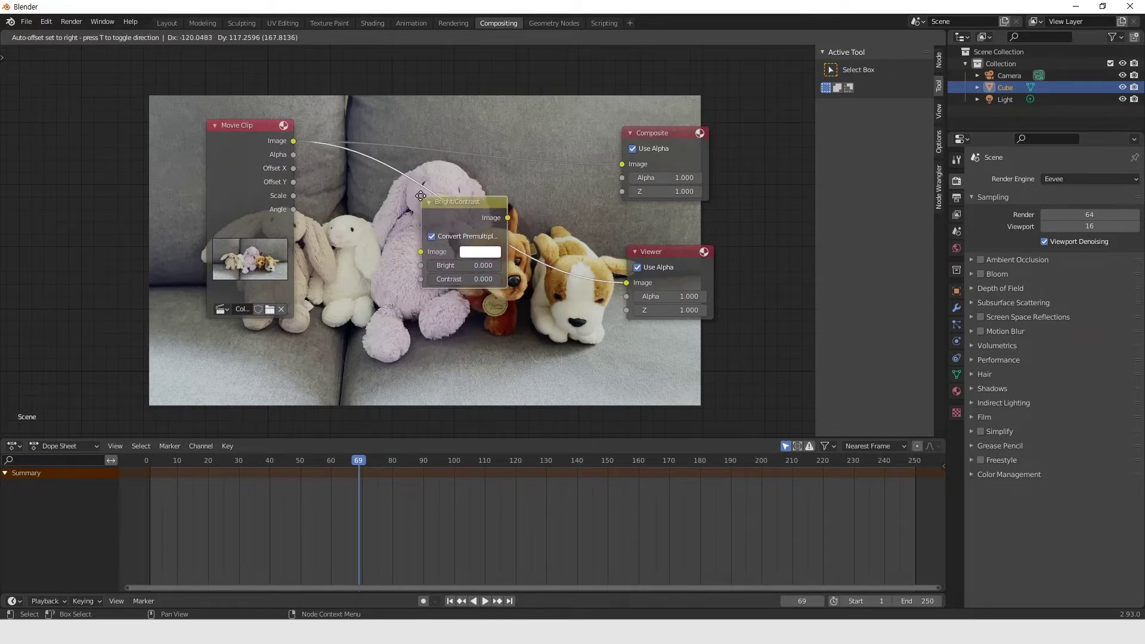
{"action": "left_click", "coordinate": [421, 196]}
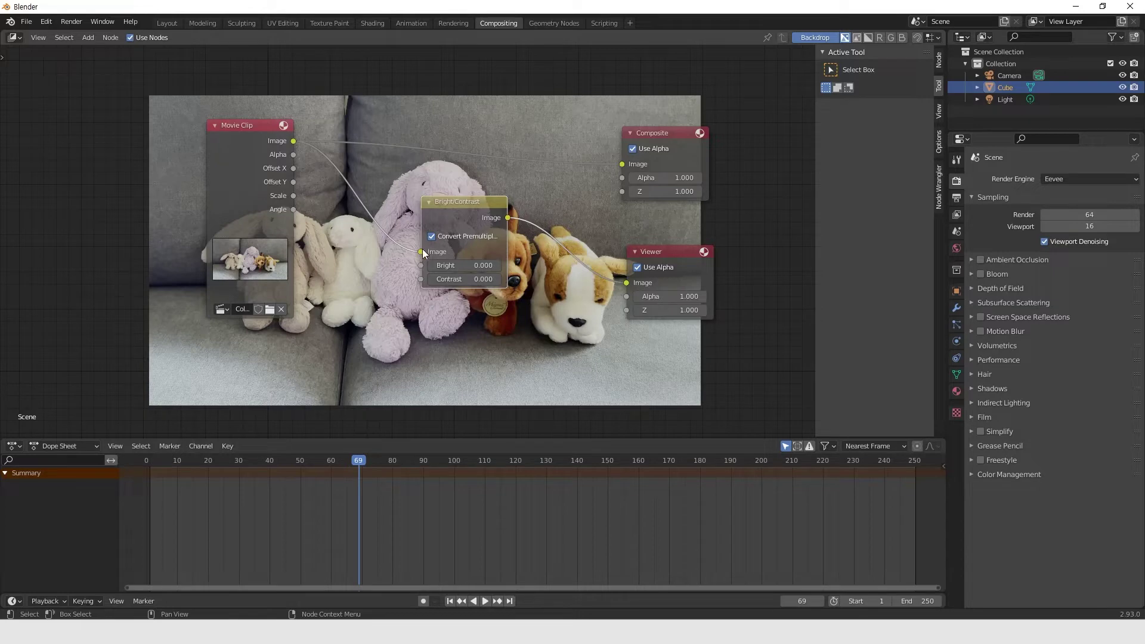
Set the Bright/Contrast node's Contrast to 0.2.
{"action": "left_click_drag", "start_coordinate": [471, 279], "coordinate": [460, 279]}
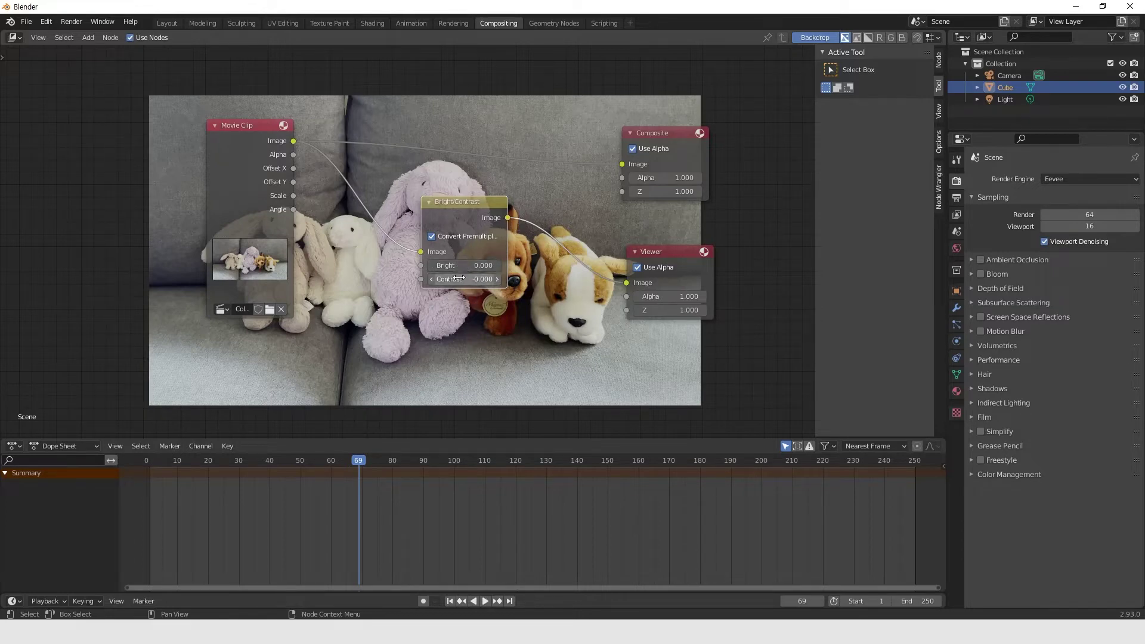
{"action": "left_click", "coordinate": [498, 279]}
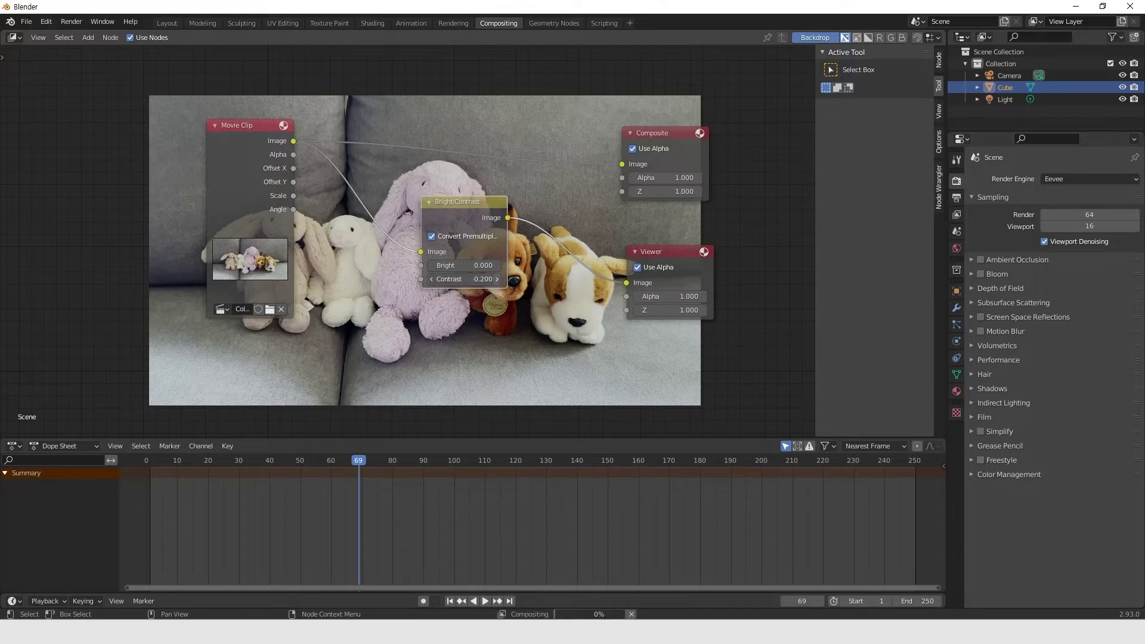
{"action": "mouse_move", "coordinate": [498, 279]}
{"action": "left_mouse_down"}
{"action": "mouse_move", "coordinate": [558, 279]}
{"action": "mouse_move", "coordinate": [484, 280]}
{"action": "left_mouse_up"}
{"action": "key", "text": "ctrl+z"}
{"action": "key", "text": "ctrl+z"}
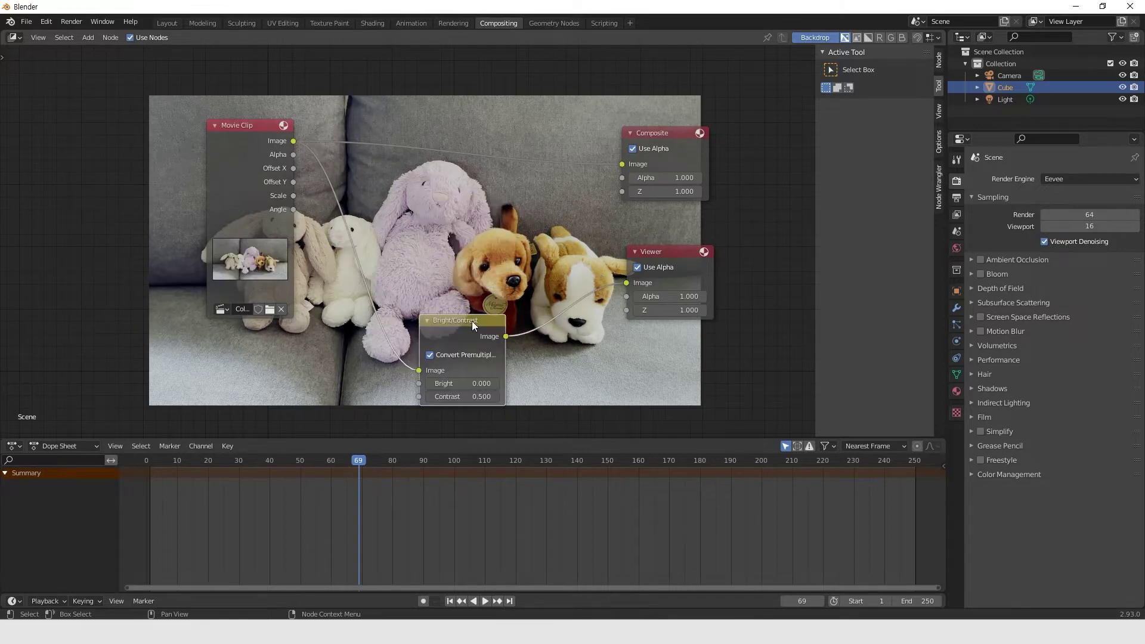
Set the Bright/Contrast node's Contrast to 2.3 in its node properties.
{"action": "left_click", "coordinate": [940, 61]}
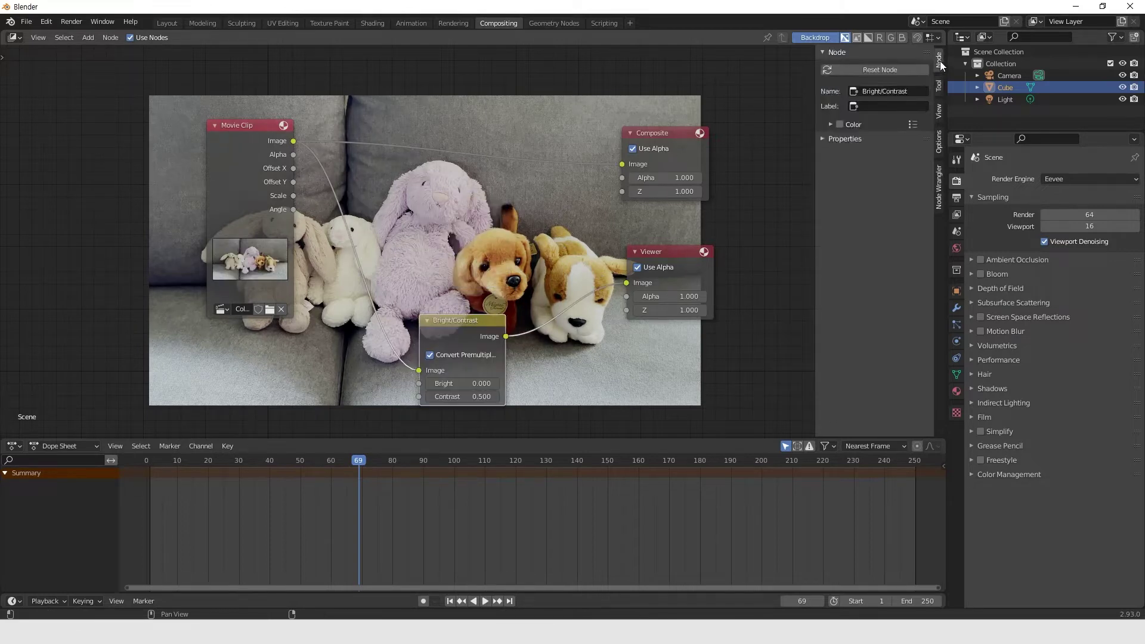
{"action": "left_click", "coordinate": [822, 139]}
{"action": "left_click_drag", "start_coordinate": [875, 207], "coordinate": [918, 208]}
{"action": "scroll", "coordinate": [513, 263], "scroll_direction": "down", "scroll_amount": 2}
{"action": "scroll", "coordinate": [514, 267], "scroll_direction": "up", "scroll_amount": 1}
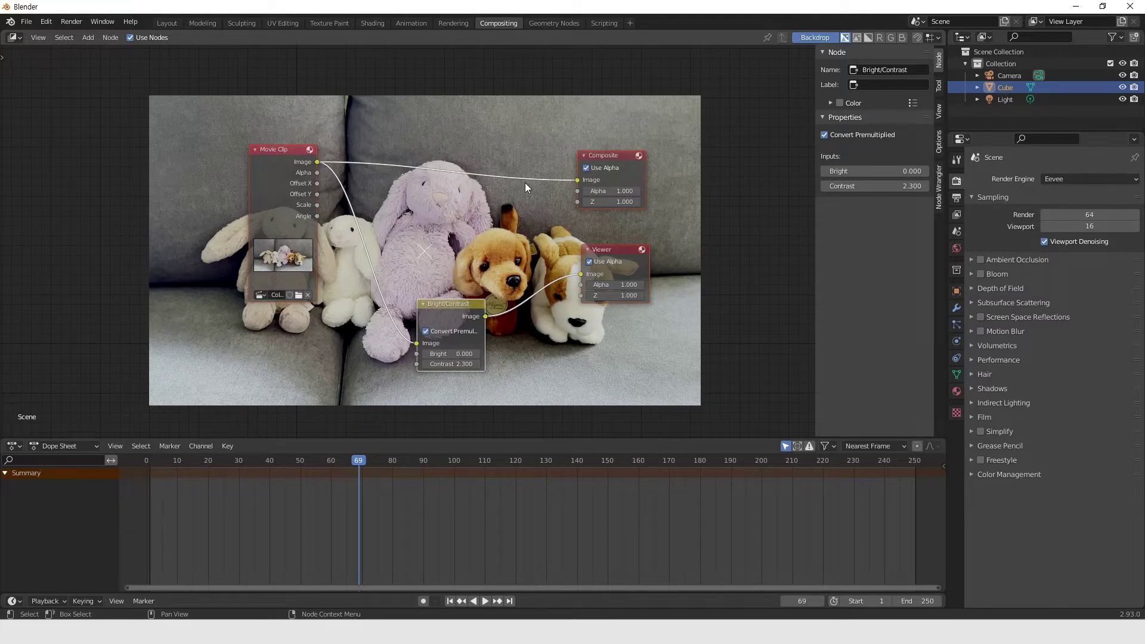
Move the Bright/Contrast node up between Movie Clip and Viewer, and link its Image output to Composite's Image input.
{"action": "middle_click_drag", "start_coordinate": [524, 189], "coordinate": [465, 179]}
{"action": "key", "text": "g"}
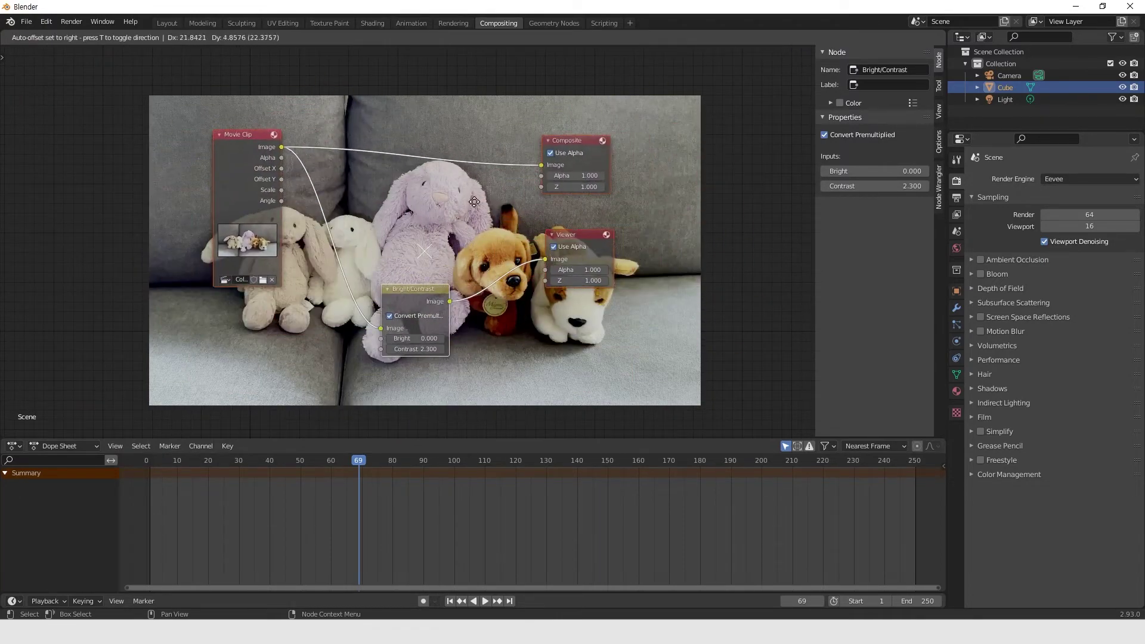
{"action": "left_click", "coordinate": [445, 219]}
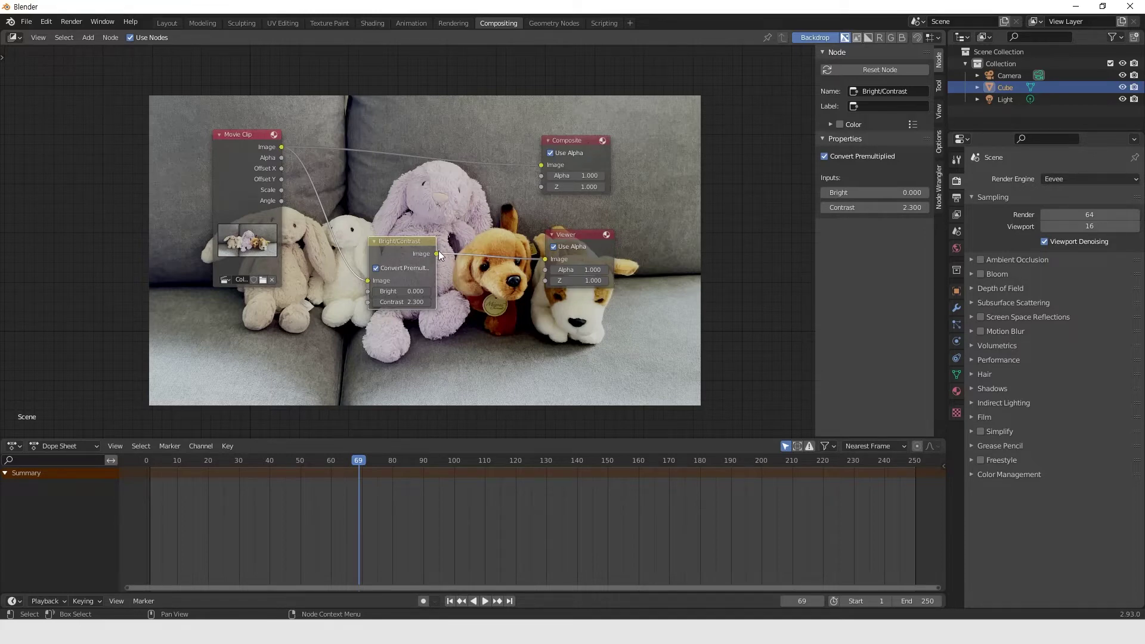
{"action": "left_click_drag", "start_coordinate": [437, 254], "coordinate": [540, 165]}
Move the Composite, Viewer and Bright/Contrast nodes farther right to leave space after the Movie Clip node.
{"action": "left_click_drag", "start_coordinate": [585, 141], "coordinate": [717, 169]}
{"action": "left_click", "coordinate": [614, 236]}
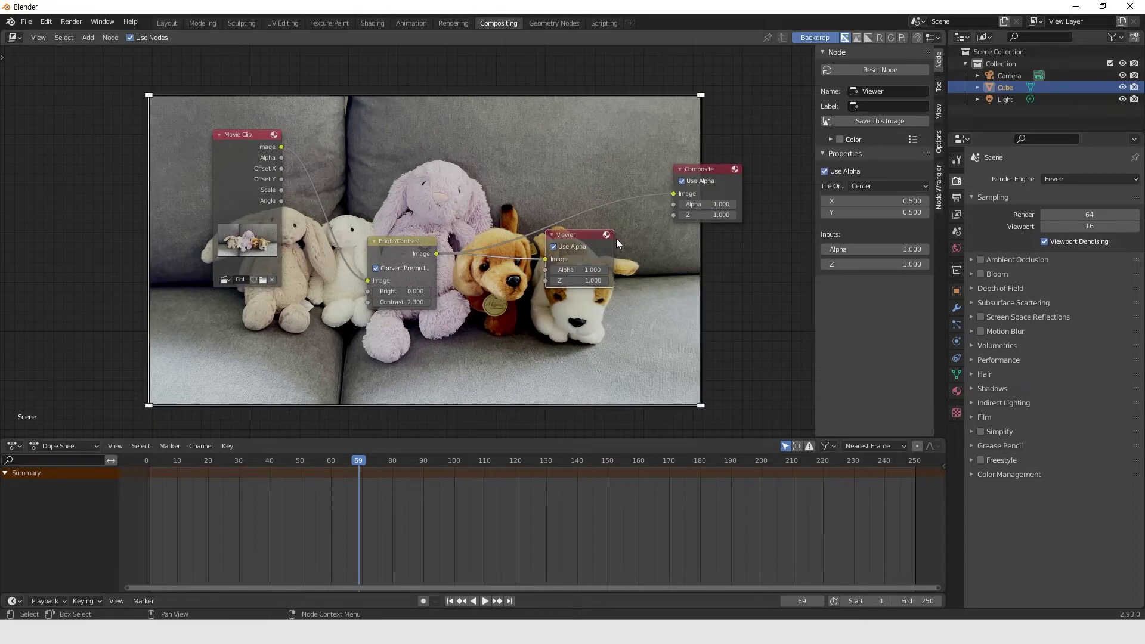
{"action": "left_click_drag", "start_coordinate": [617, 239], "coordinate": [744, 250]}
{"action": "left_click", "coordinate": [424, 241]}
{"action": "left_click_drag", "start_coordinate": [425, 242], "coordinate": [572, 257]}
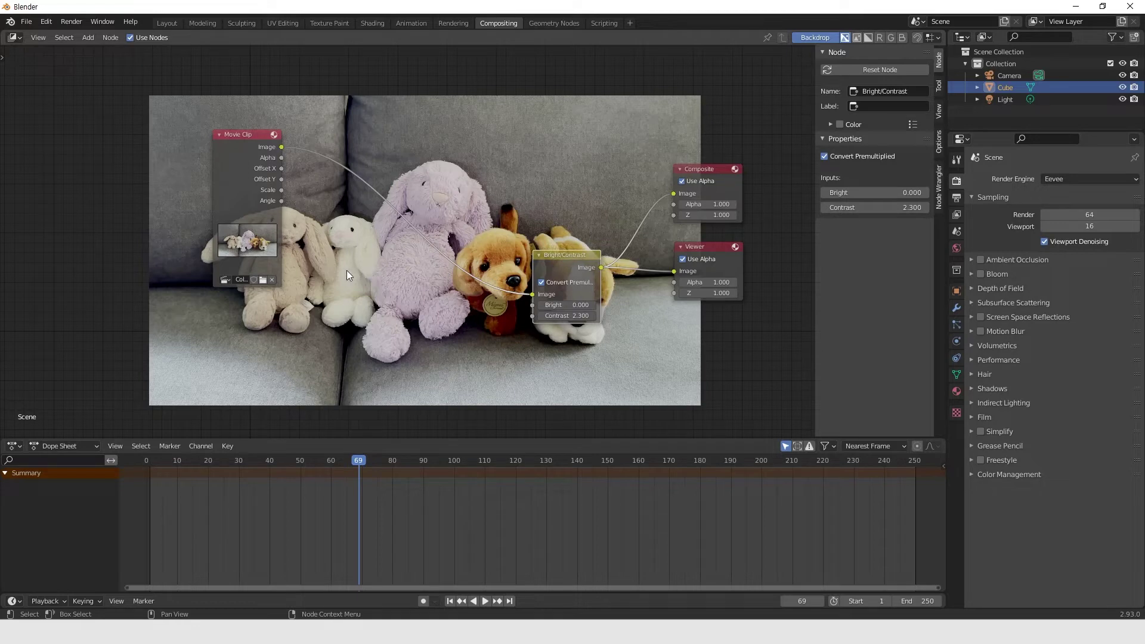
Add a Color Balance node and insert it on the link between the Movie Clip and Bright/Contrast nodes.
{"action": "key", "text": "shift+a"}
{"action": "mouse_move", "coordinate": [345, 270]}
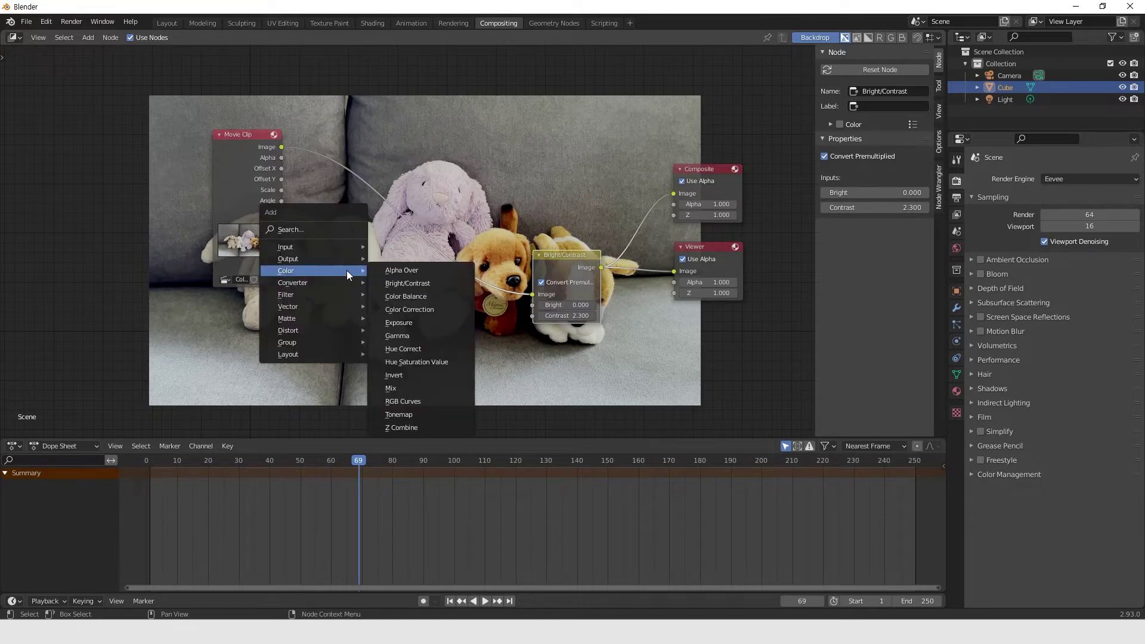
{"action": "left_click", "coordinate": [421, 297]}
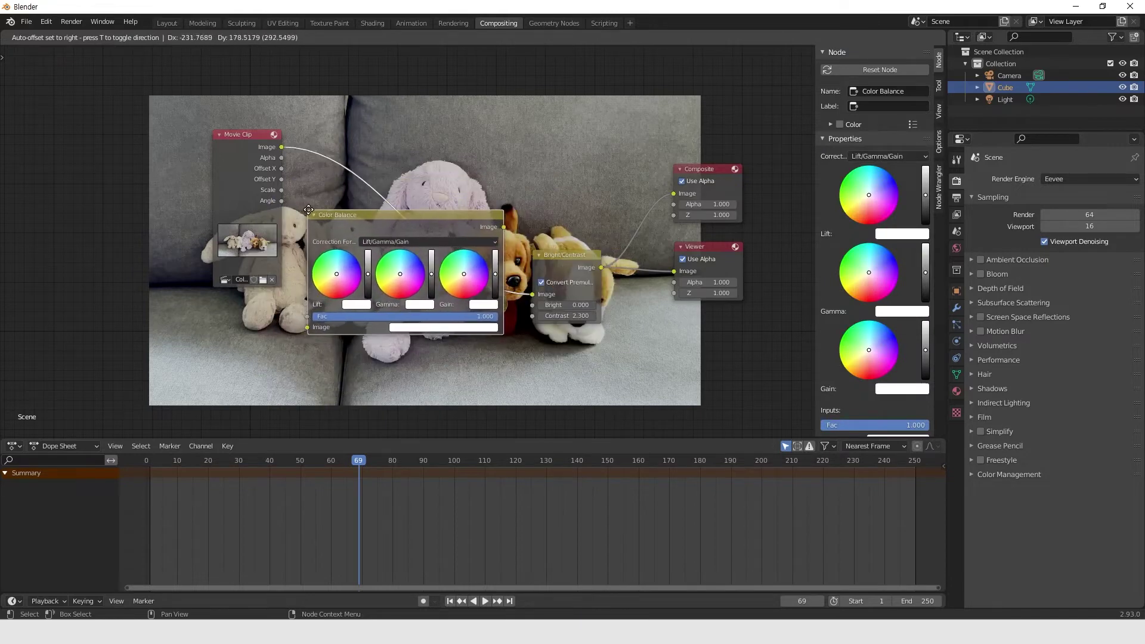
{"action": "left_click", "coordinate": [307, 210]}
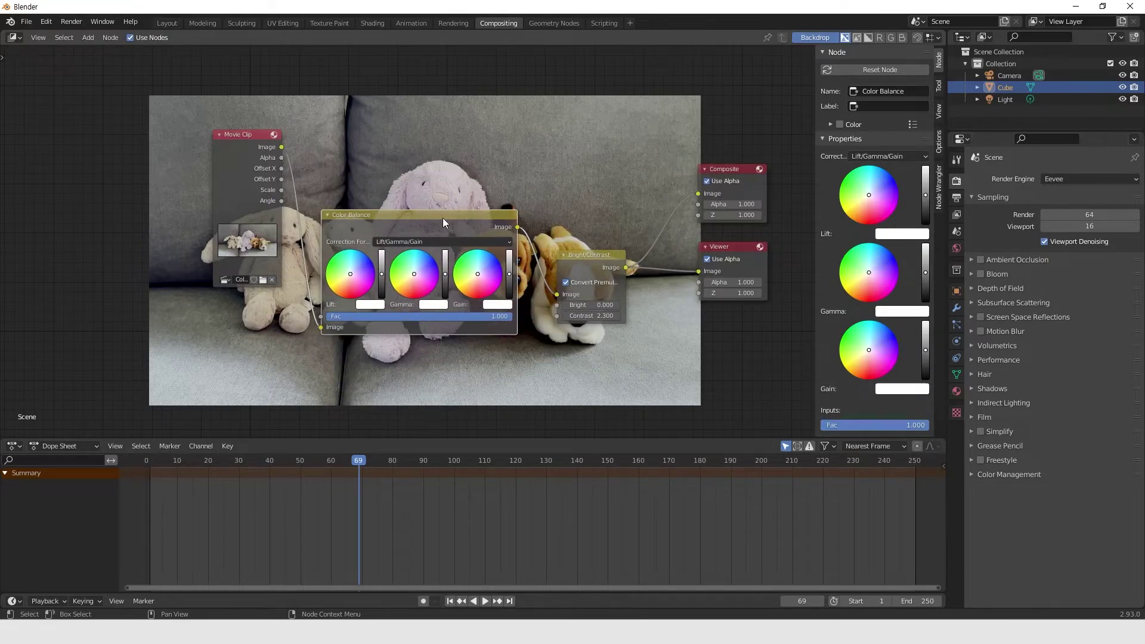
Move the Color Balance and Bright/Contrast nodes down and the Movie Clip node down and left to spread out the node chain.
{"action": "left_click_drag", "start_coordinate": [443, 222], "coordinate": [448, 282]}
{"action": "left_click_drag", "start_coordinate": [246, 146], "coordinate": [172, 251]}
{"action": "left_click_drag", "start_coordinate": [600, 267], "coordinate": [626, 327]}
{"action": "scroll", "coordinate": [417, 331], "scroll_direction": "down", "scroll_amount": 1}
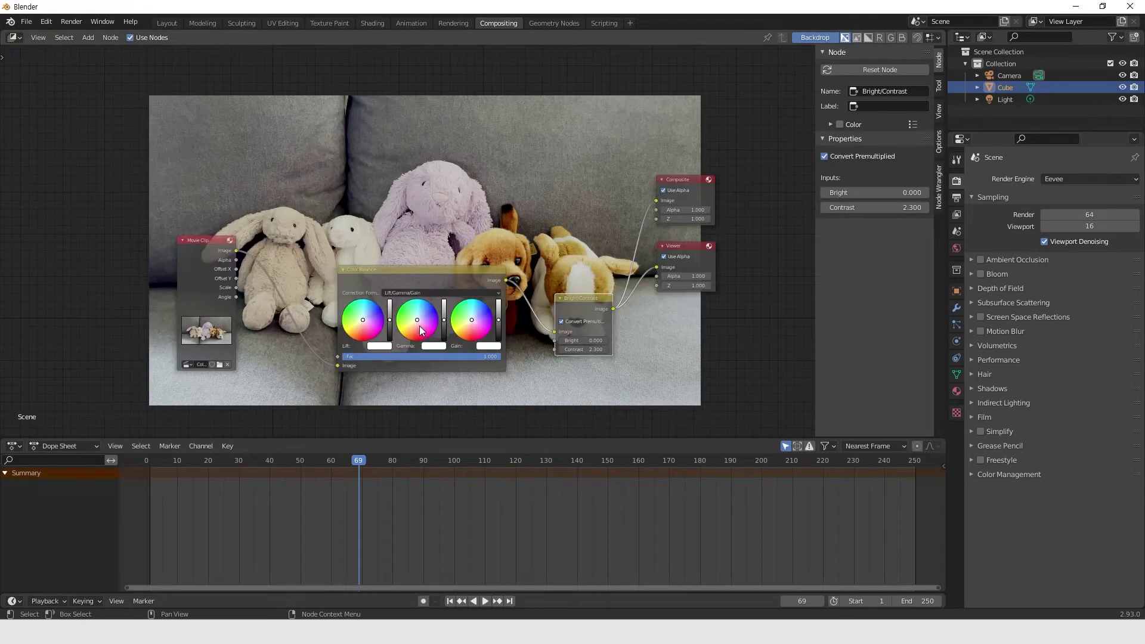
Shift the Color Balance node's Lift and Gamma colors slightly toward violet.
{"action": "scroll", "coordinate": [417, 331], "scroll_direction": "up", "scroll_amount": 3}
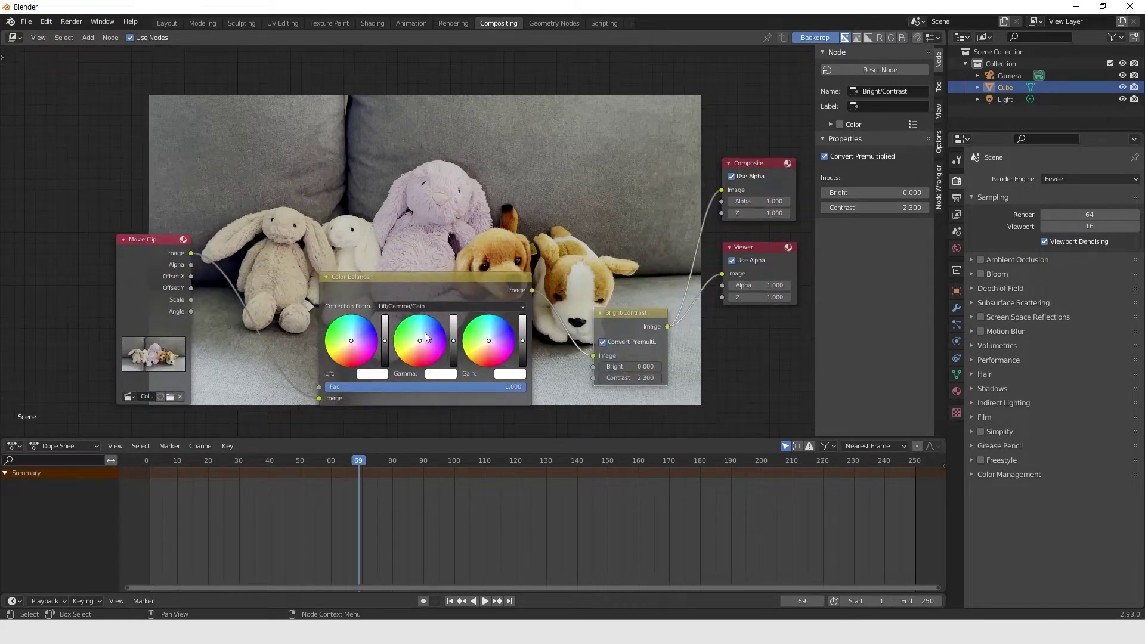
{"action": "scroll", "coordinate": [411, 325], "scroll_direction": "up", "scroll_amount": 1}
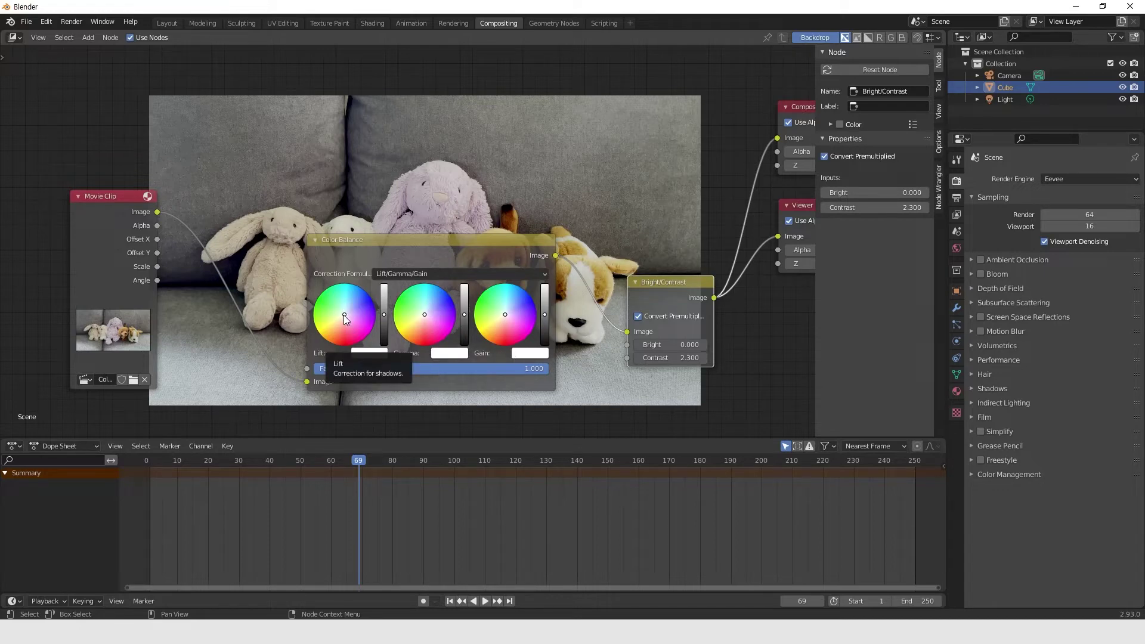
{"action": "mouse_move", "coordinate": [344, 314]}
{"action": "left_mouse_down"}
{"action": "mouse_move", "coordinate": [322, 294]}
{"action": "mouse_move", "coordinate": [350, 314]}
{"action": "left_mouse_up"}
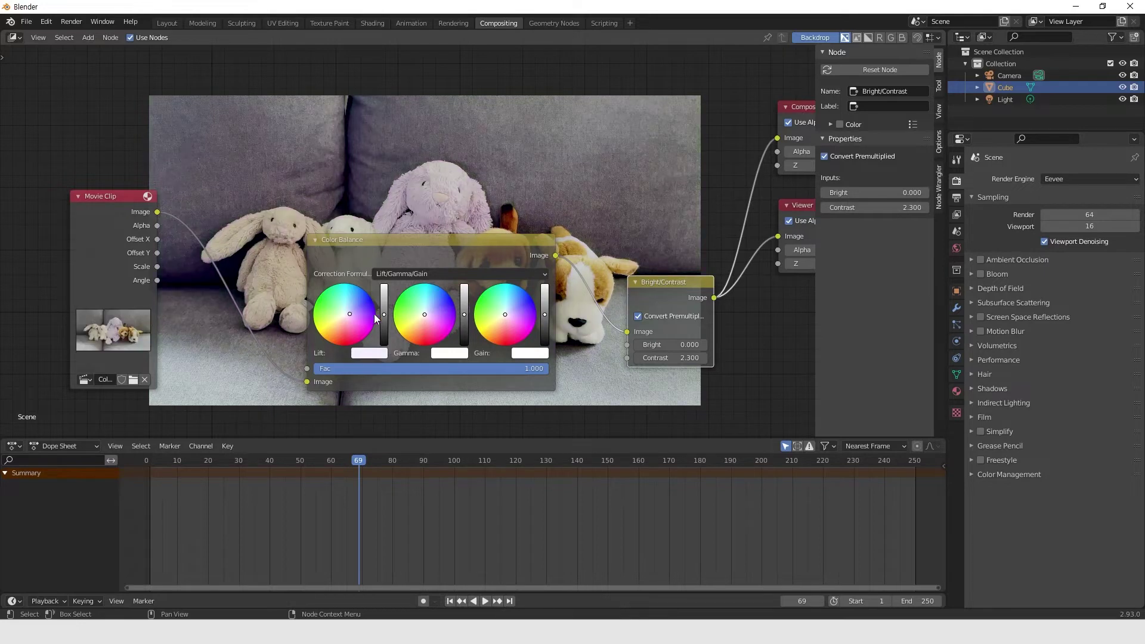
{"action": "left_click_drag", "start_coordinate": [423, 315], "coordinate": [433, 312]}
{"action": "key", "text": "ctrl+z"}
{"action": "key", "text": "ctrl+z"}
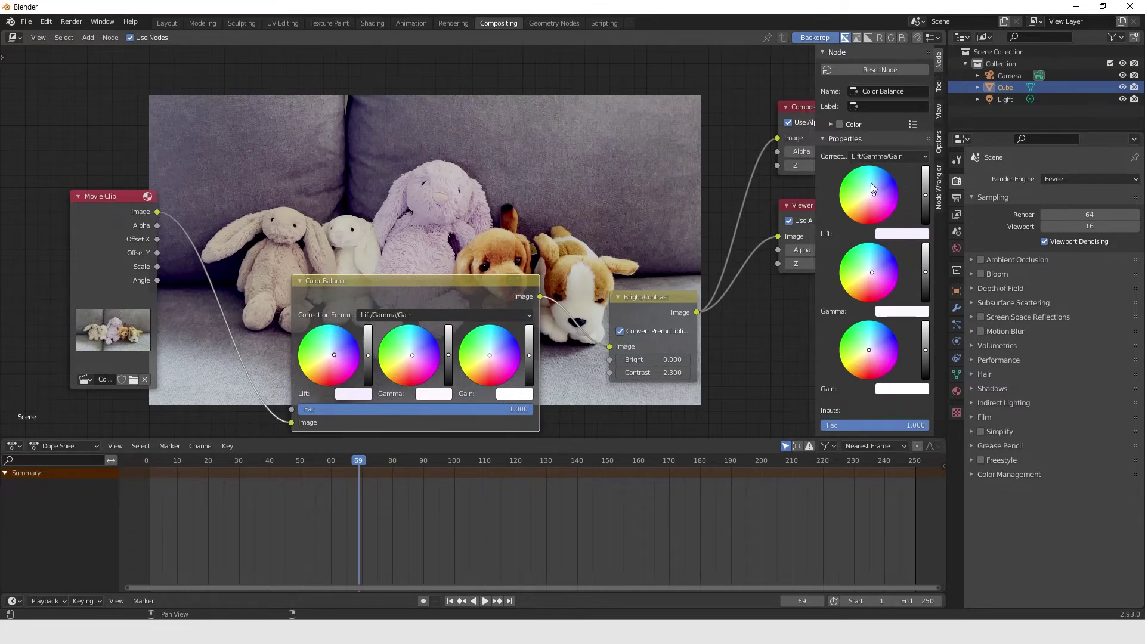
Select the Color Balance and Bright/Contrast nodes together, mute them, and unmute them to compare the graded and original image.
{"action": "left_click", "coordinate": [649, 297]}
{"action": "left_click", "coordinate": [458, 282]}
{"action": "left_click", "coordinate": [640, 293]}
{"action": "left_click", "coordinate": [467, 292]}
{"action": "left_click_drag", "start_coordinate": [449, 214], "coordinate": [671, 347]}
{"action": "left_click_drag", "start_coordinate": [424, 210], "coordinate": [654, 350]}
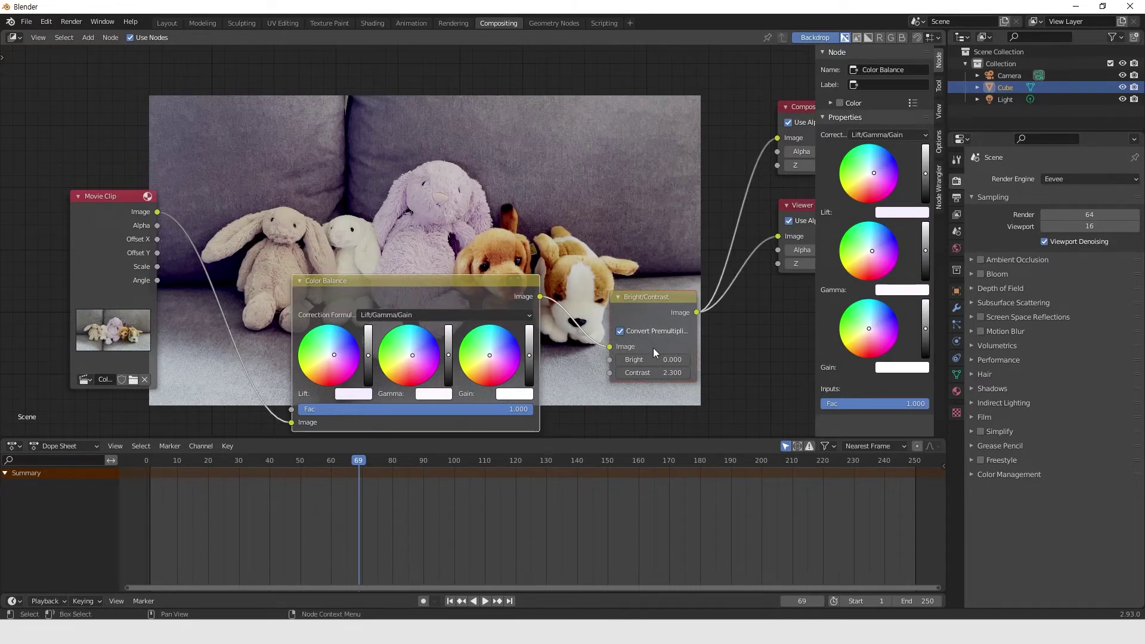
{"action": "key", "text": "m"}
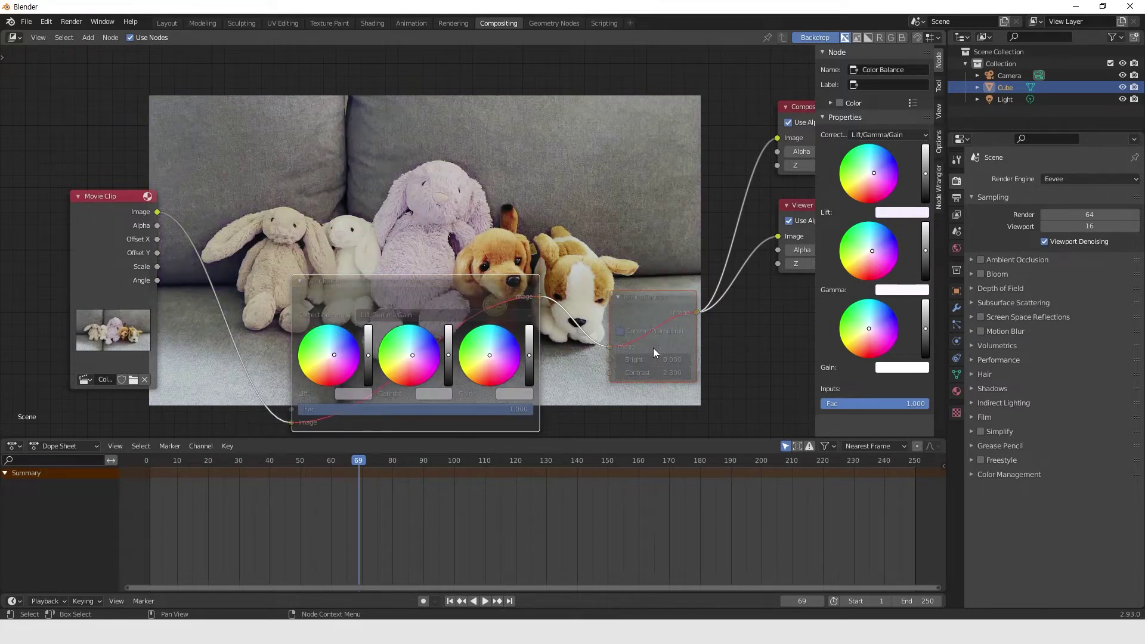
{"action": "key", "text": "m"}
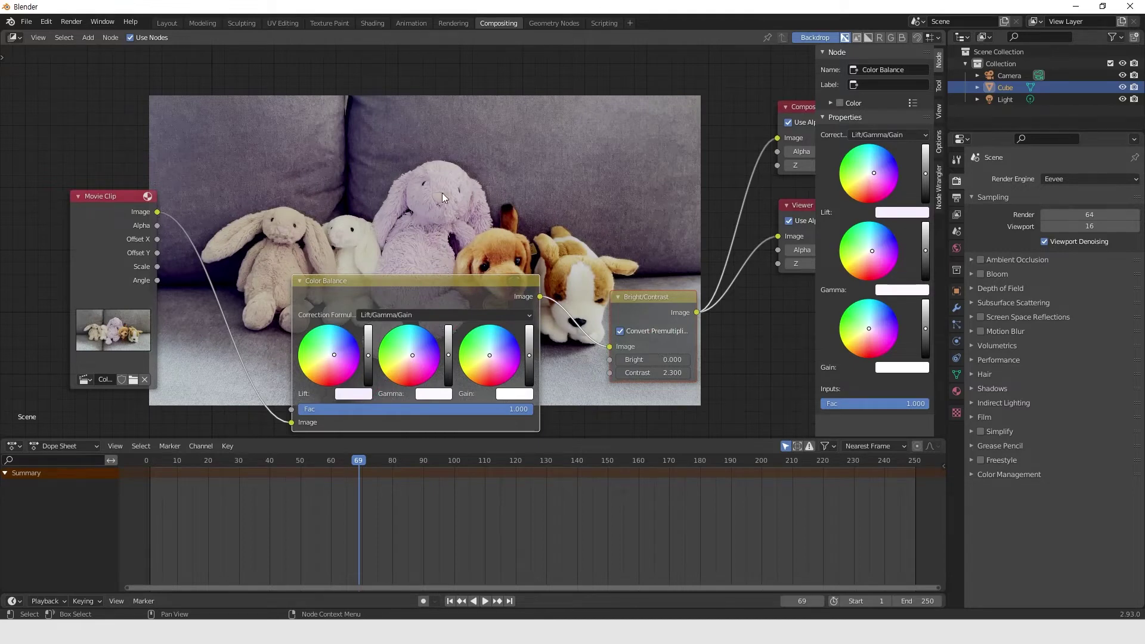
Mute the Color Balance and Bright/Contrast nodes one at a time, and unmute each in turn to compare their effects.
{"action": "left_click", "coordinate": [463, 294]}
{"action": "key", "text": "m"}
{"action": "left_click", "coordinate": [662, 297]}
{"action": "key", "text": "m"}
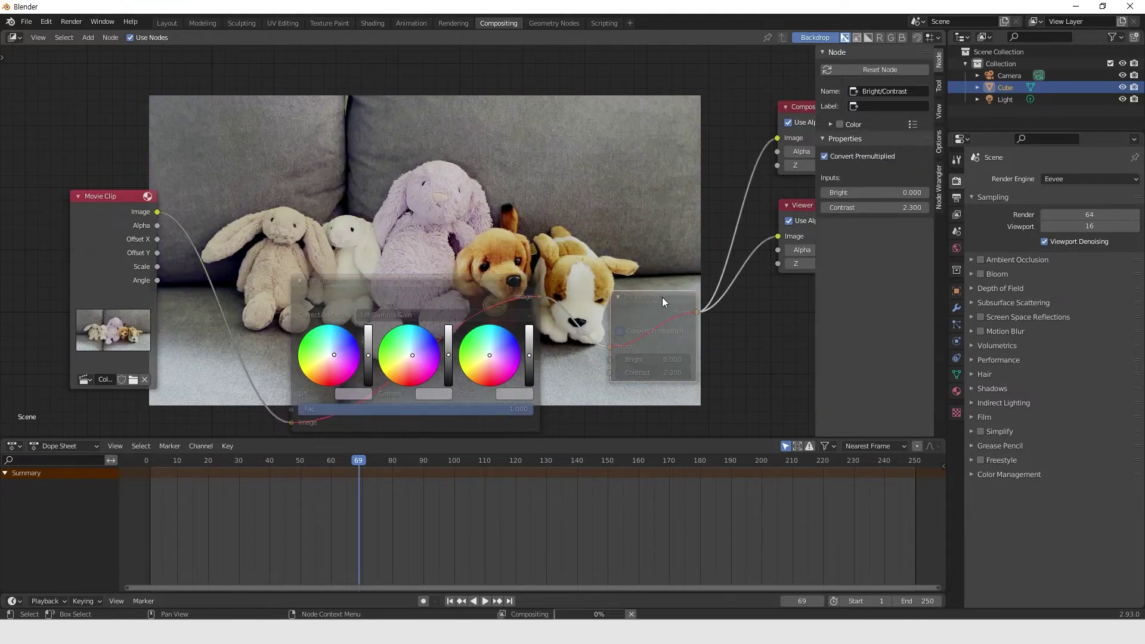
{"action": "left_click", "coordinate": [470, 284]}
{"action": "key", "text": "m"}
{"action": "left_click", "coordinate": [650, 292]}
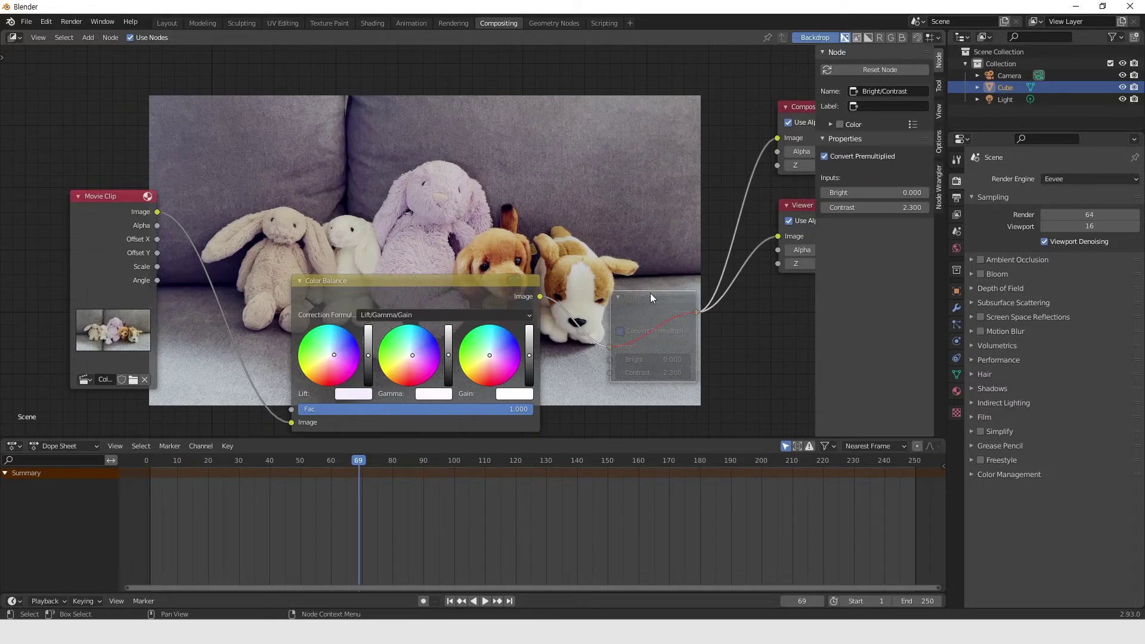
{"action": "key", "text": "m"}
Add a Hue Correct node and insert it on the link between the Movie Clip and Color Balance nodes.
{"action": "key", "text": "shift+a"}
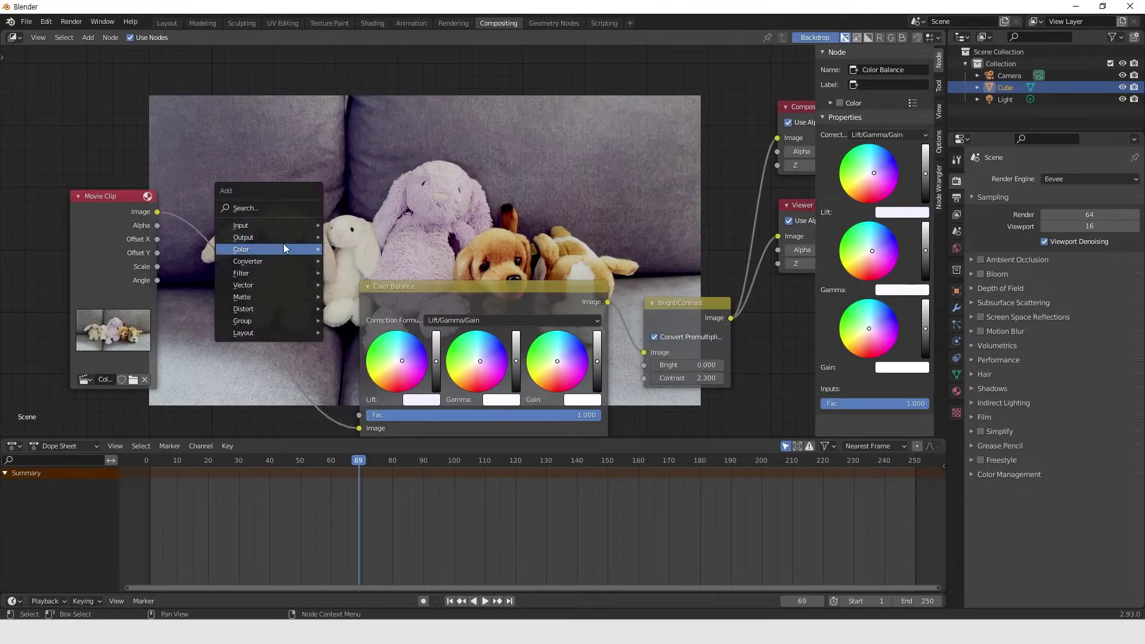
{"action": "mouse_move", "coordinate": [285, 248]}
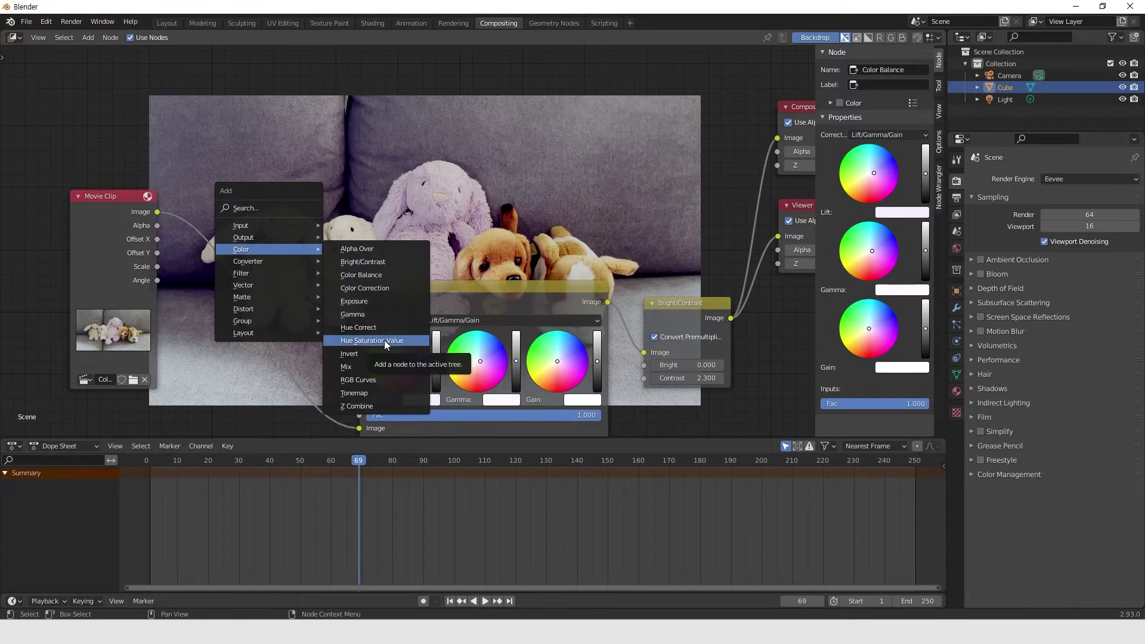
{"action": "left_click", "coordinate": [359, 327]}
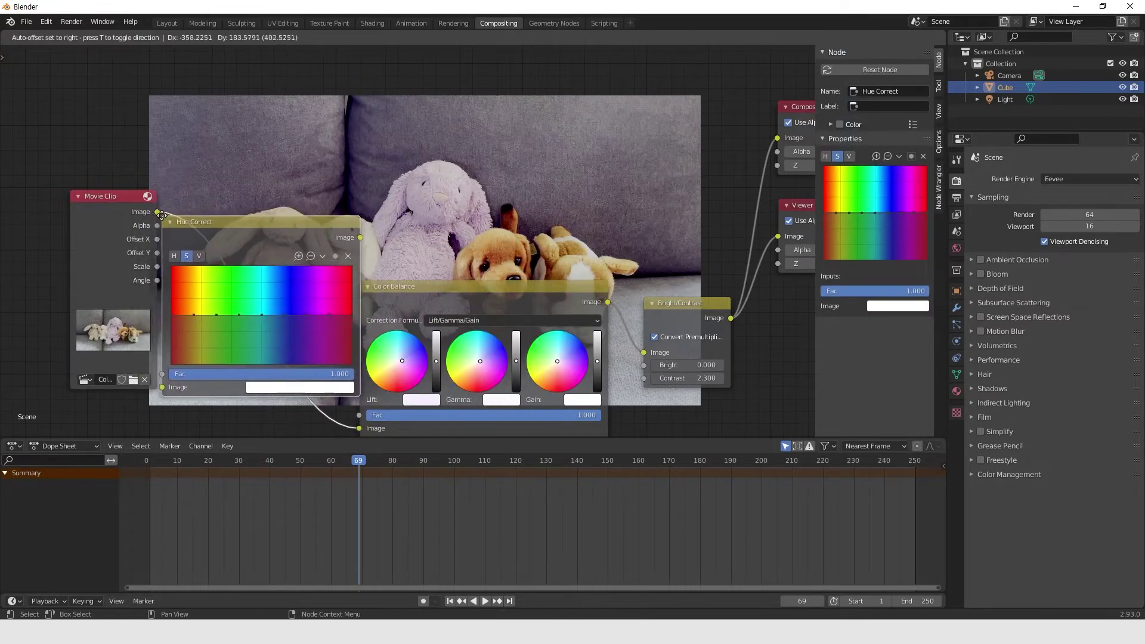
{"action": "left_click", "coordinate": [202, 212]}
Select all nodes and move the whole node chain down over the lower part of the backdrop image.
{"action": "scroll", "coordinate": [409, 249], "scroll_direction": "down", "scroll_amount": 1}
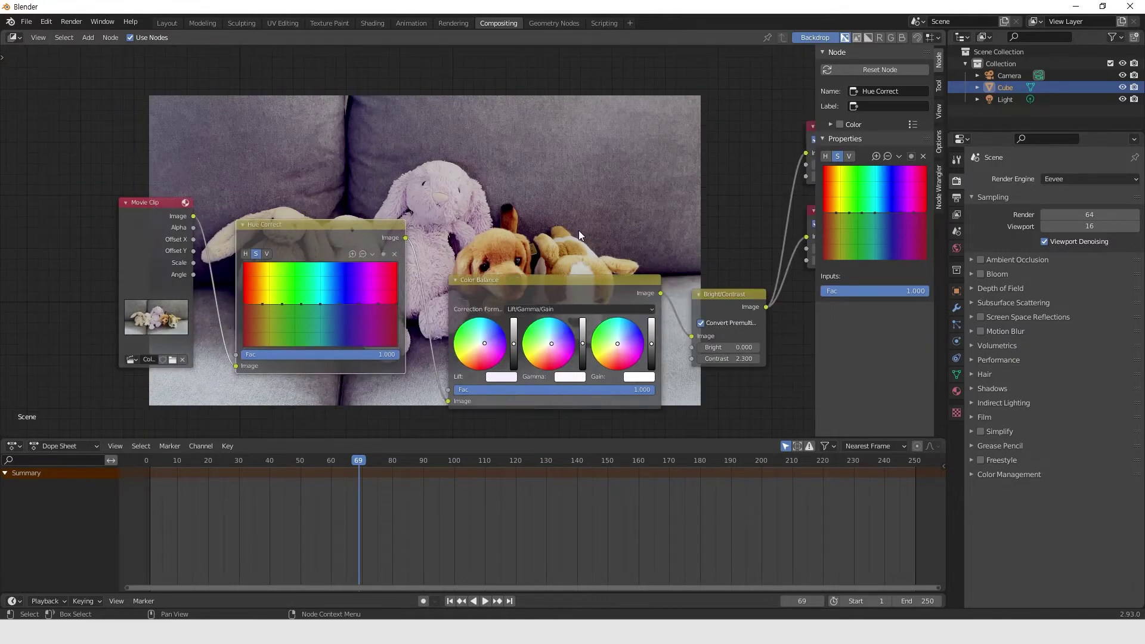
{"action": "scroll", "coordinate": [567, 225], "scroll_direction": "down", "scroll_amount": 4}
{"action": "scroll", "coordinate": [568, 225], "scroll_direction": "up", "scroll_amount": 2}
{"action": "scroll", "coordinate": [568, 225], "scroll_direction": "down", "scroll_amount": 2}
{"action": "scroll", "coordinate": [568, 225], "scroll_direction": "up", "scroll_amount": 1}
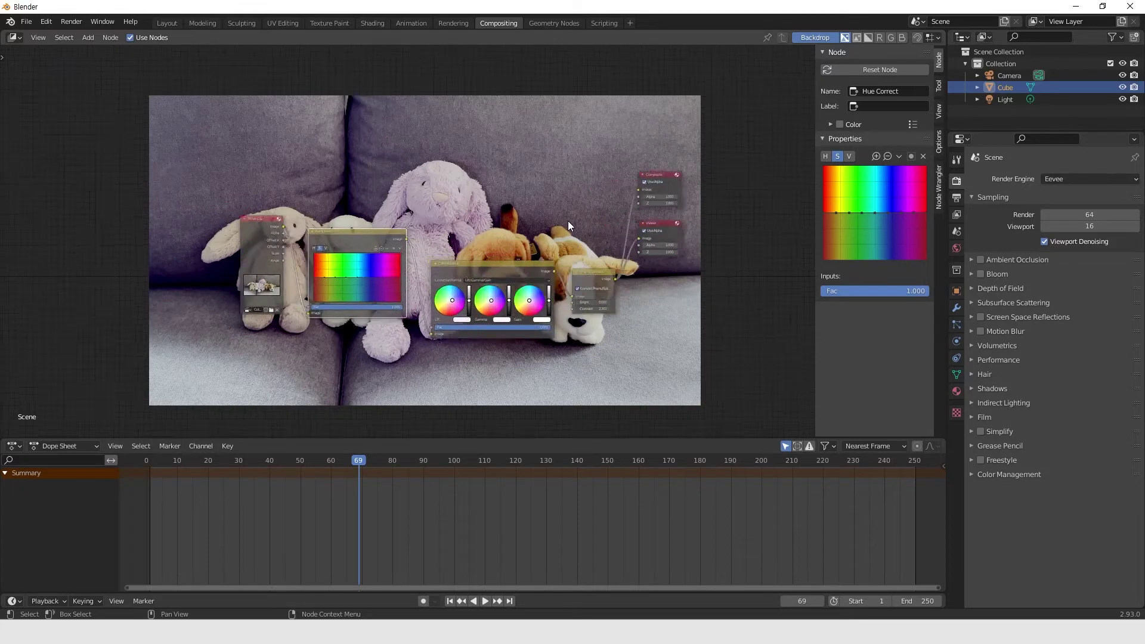
{"action": "scroll", "coordinate": [568, 225], "scroll_direction": "up", "scroll_amount": 1}
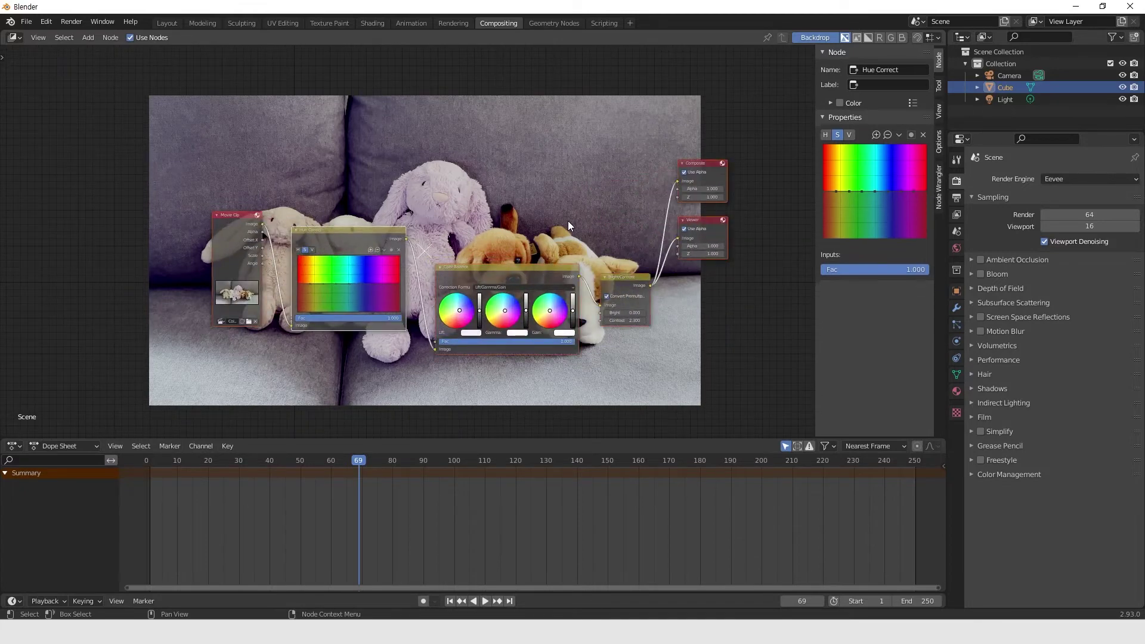
{"action": "key", "text": "g"}
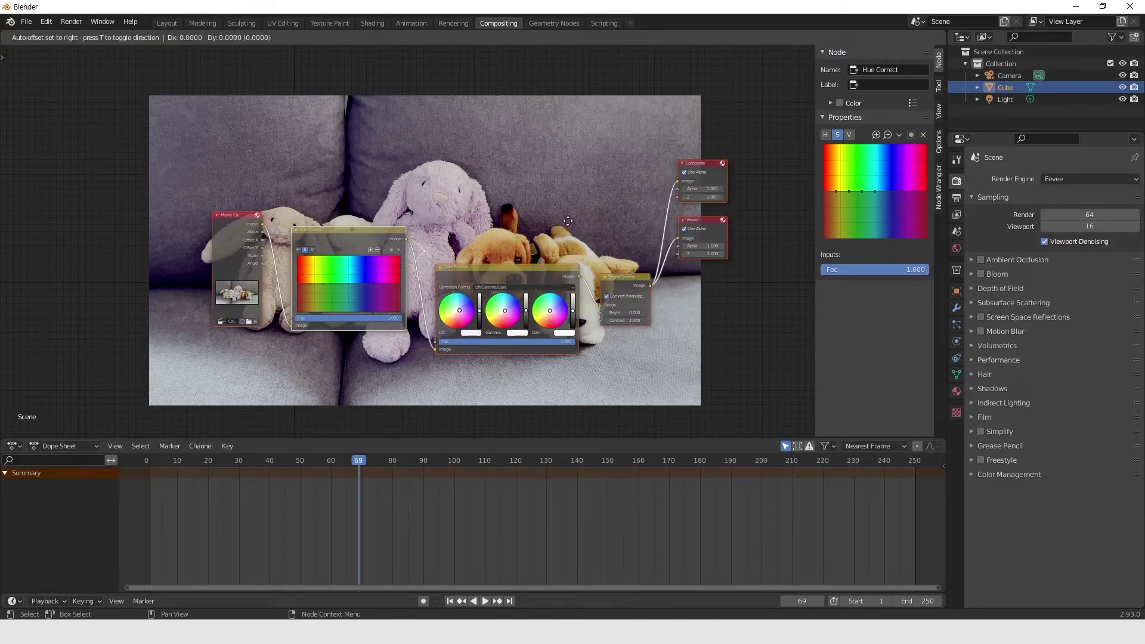
{"action": "left_click", "coordinate": [565, 307]}
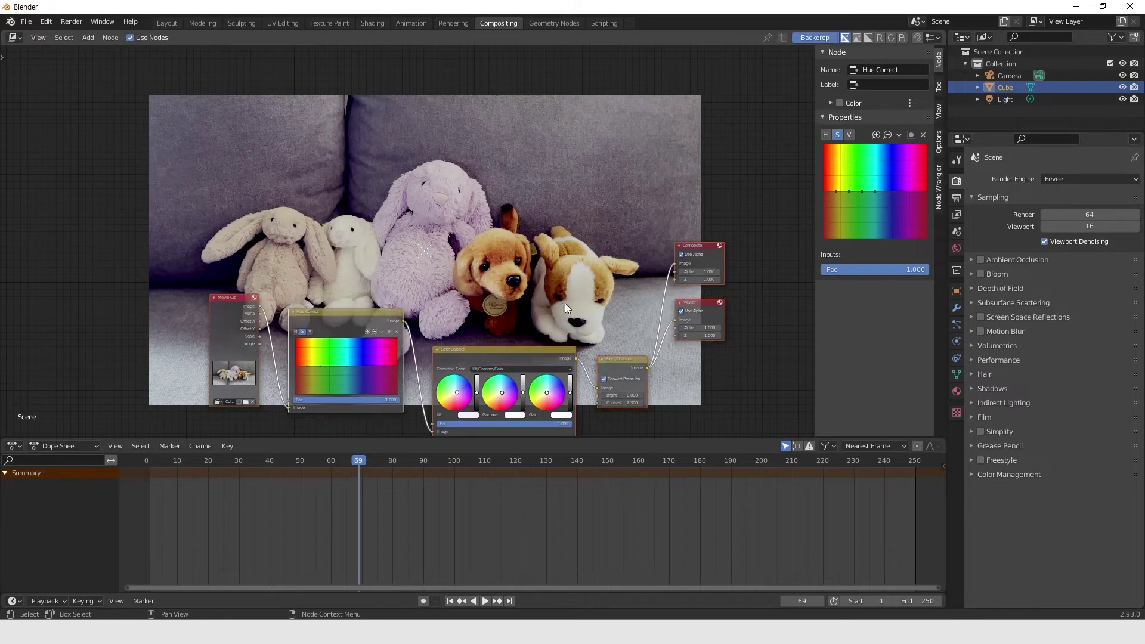
Add a point in the magenta range of the Hue Correct saturation curve and raise it to about X 0.89, Y 0.73.
{"action": "scroll", "coordinate": [298, 278], "scroll_direction": "up", "scroll_amount": 2}
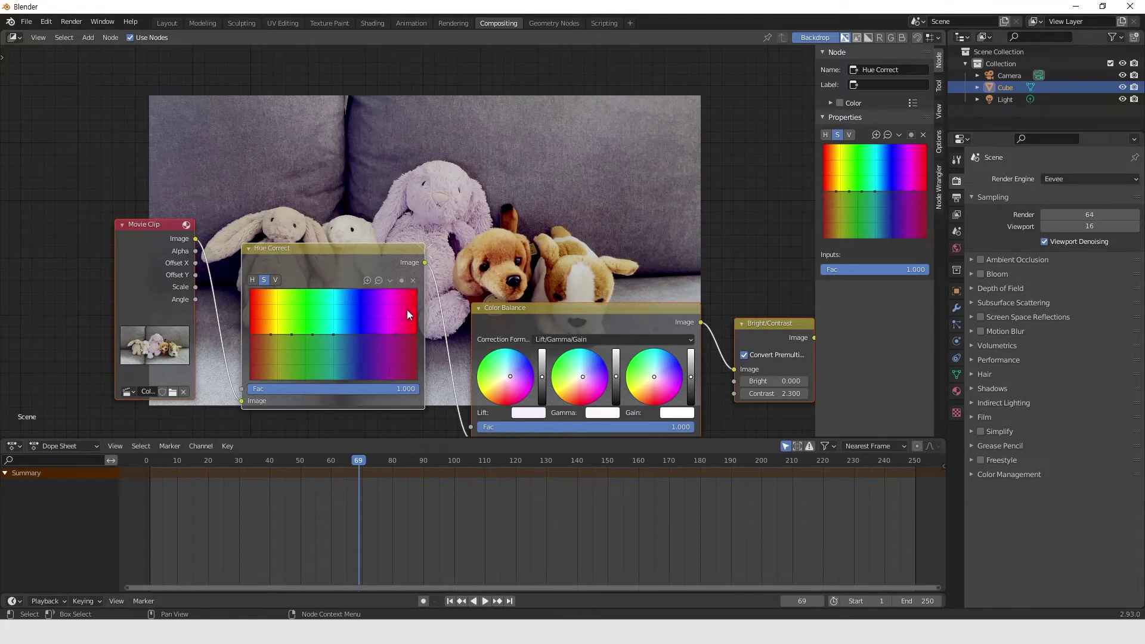
{"action": "scroll", "coordinate": [362, 261], "scroll_direction": "down", "scroll_amount": 2}
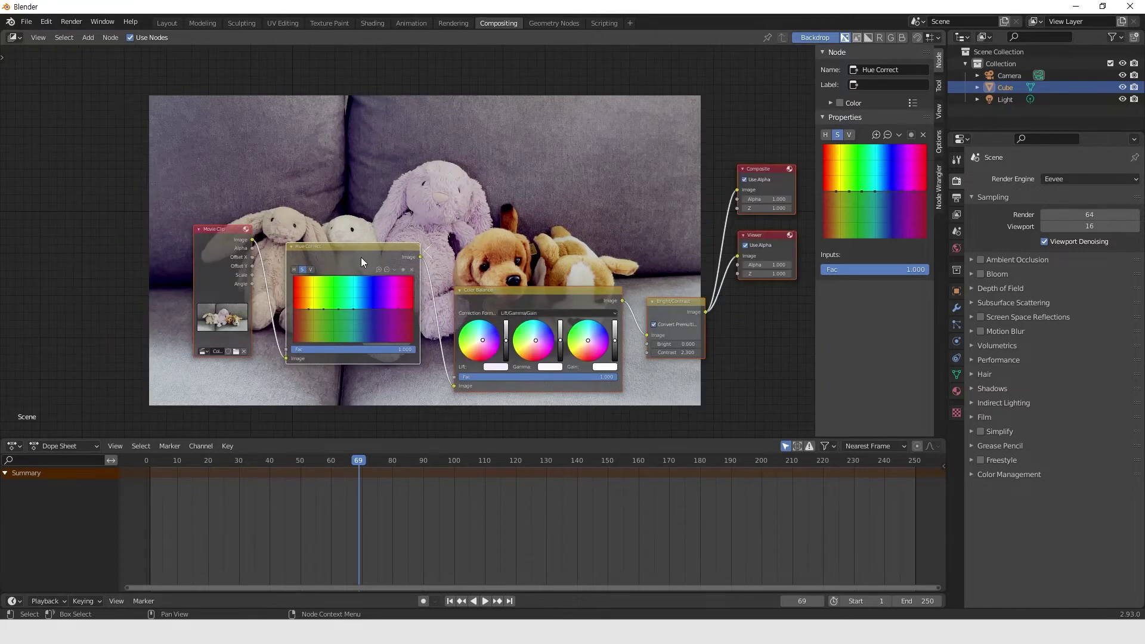
{"action": "scroll", "coordinate": [390, 317], "scroll_direction": "up", "scroll_amount": 1}
{"action": "left_click_drag", "start_coordinate": [388, 320], "coordinate": [403, 299]}
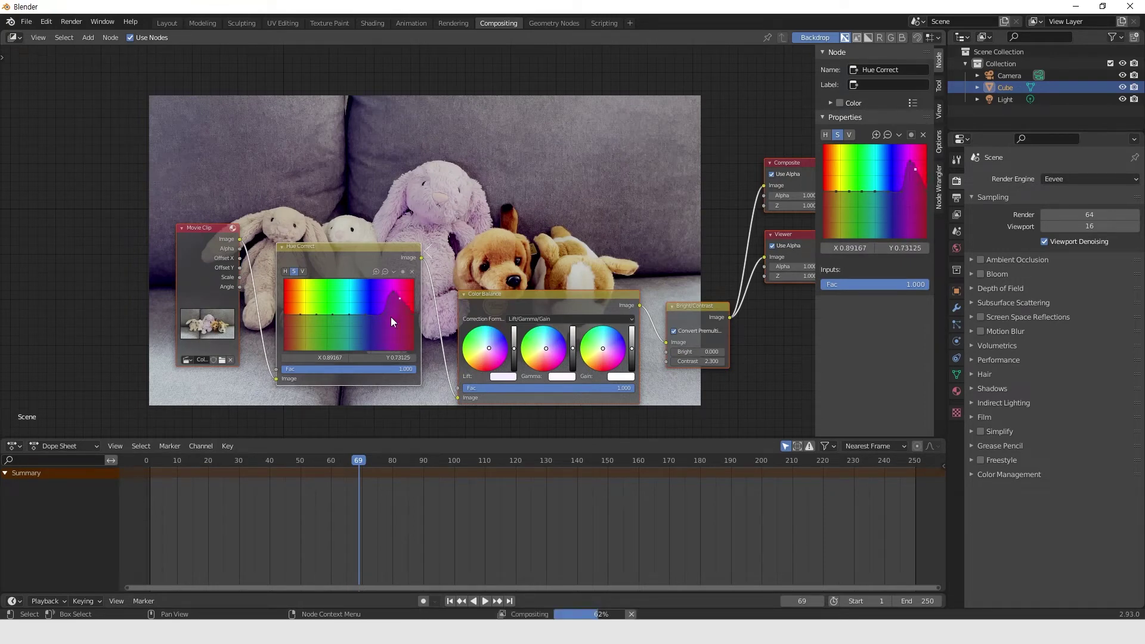
{"action": "scroll", "coordinate": [449, 233], "scroll_direction": "up", "scroll_amount": 1}
{"action": "scroll", "coordinate": [419, 199], "scroll_direction": "down", "scroll_amount": 1}
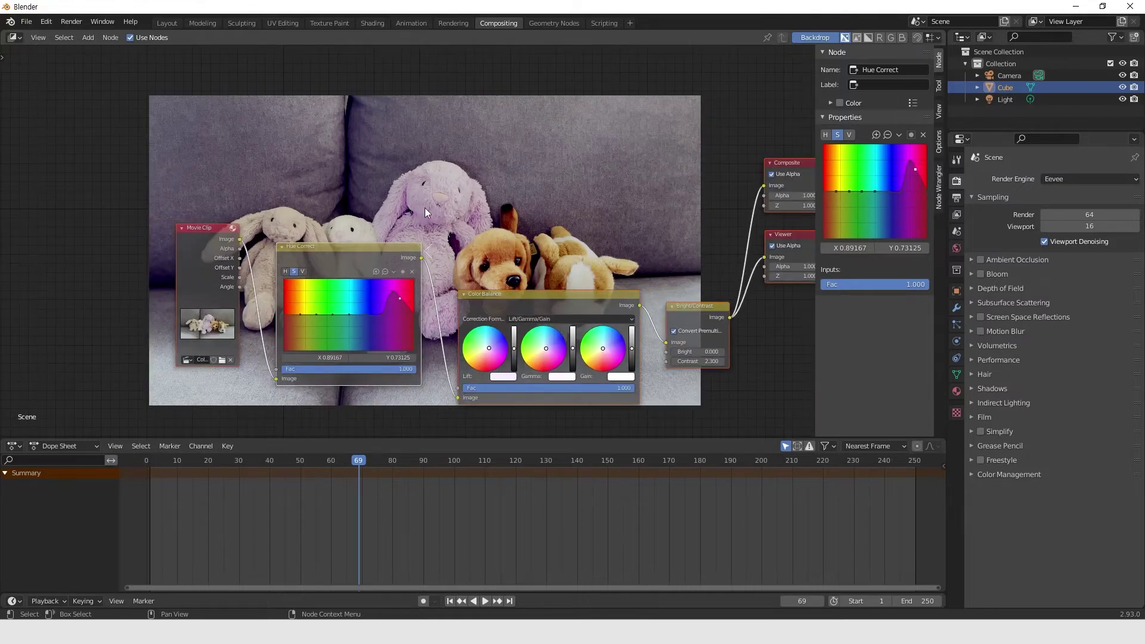
Raise the Hue Correct saturation curve's violet-magenta range further to a peak at about X 0.83, and move the node lower.
{"action": "left_click", "coordinate": [383, 304]}
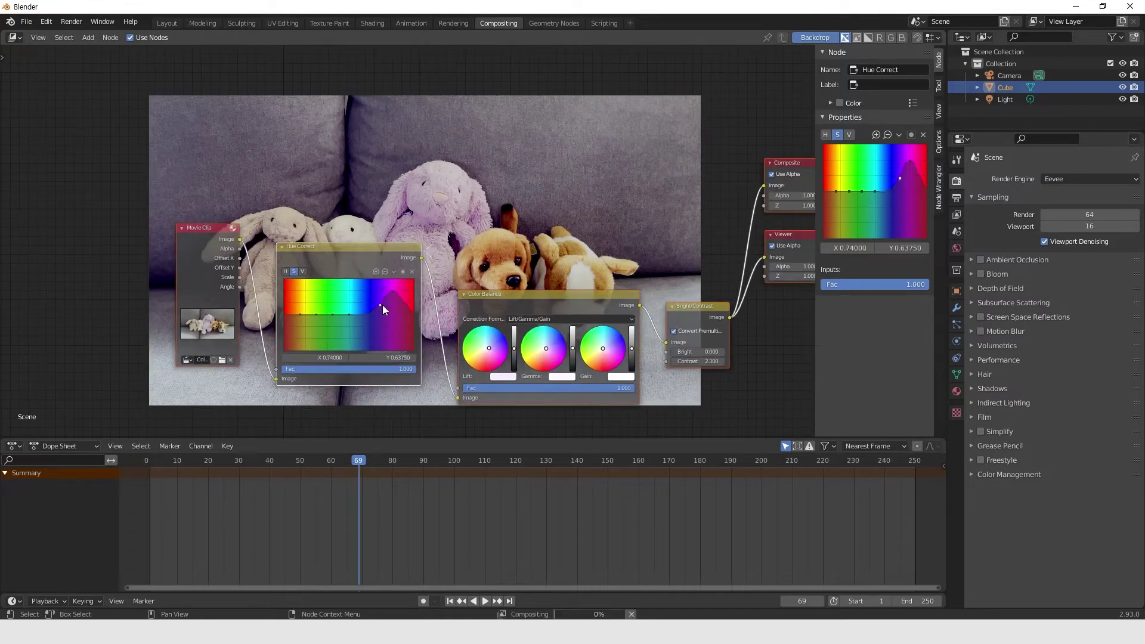
{"action": "left_click_drag", "start_coordinate": [392, 297], "coordinate": [392, 293]}
{"action": "left_click_drag", "start_coordinate": [365, 254], "coordinate": [360, 281]}
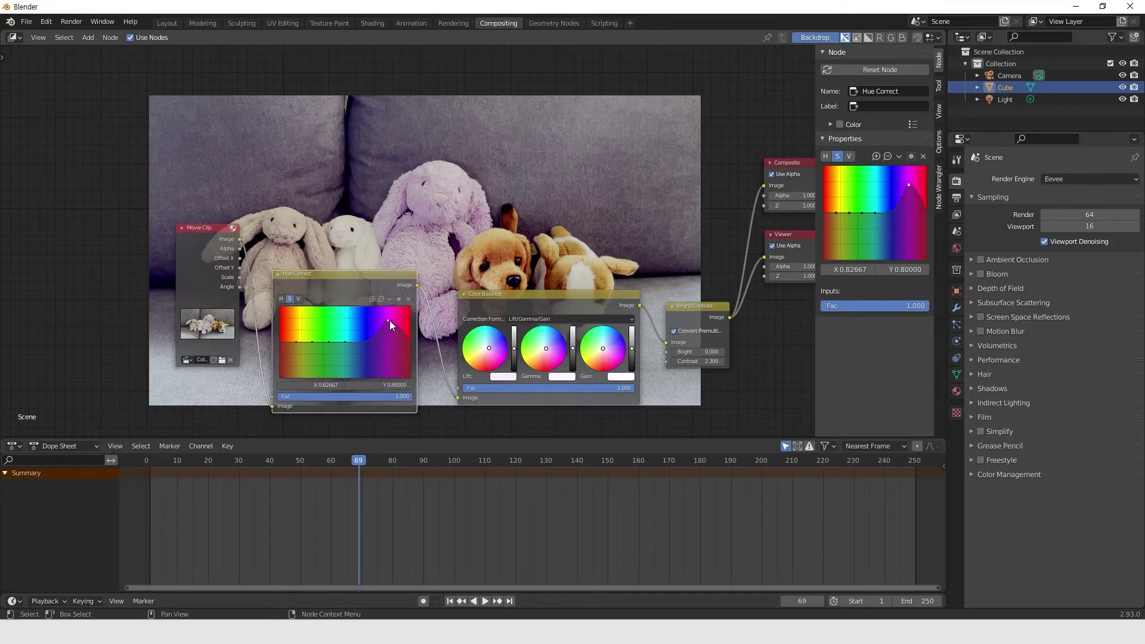
{"action": "left_click_drag", "start_coordinate": [388, 320], "coordinate": [389, 311]}
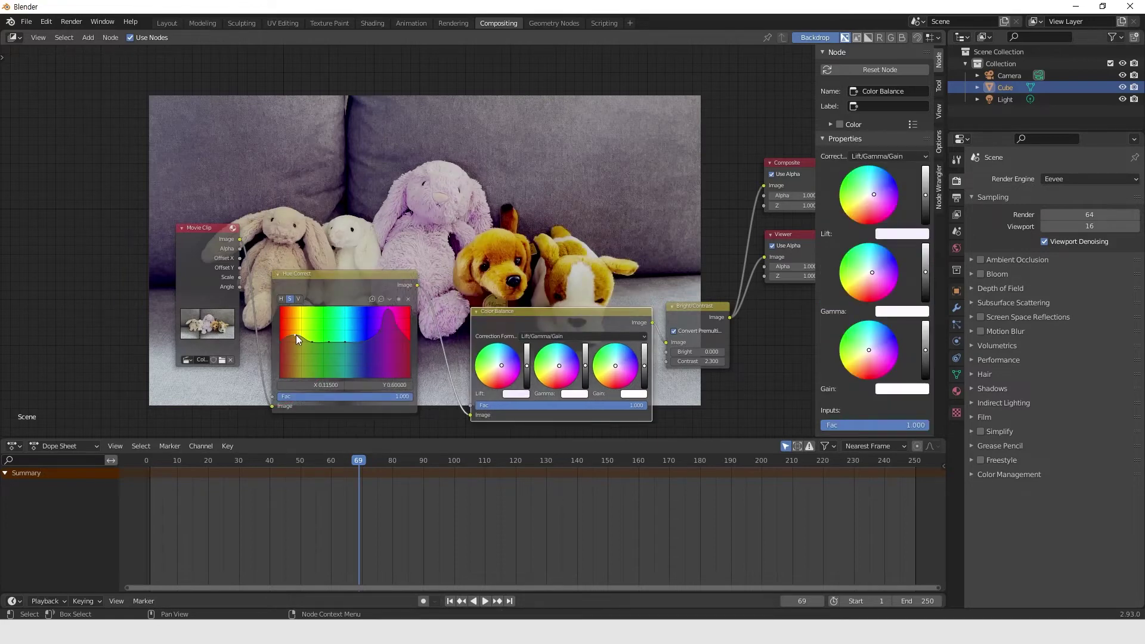
Raise the orange range of the Hue Correct saturation curve to about X 0.11, Y 0.67, shape it at X 0.19, Y 0.53, and preview with the node muted and unmuted.
{"action": "left_click_drag", "start_coordinate": [296, 334], "coordinate": [294, 330]}
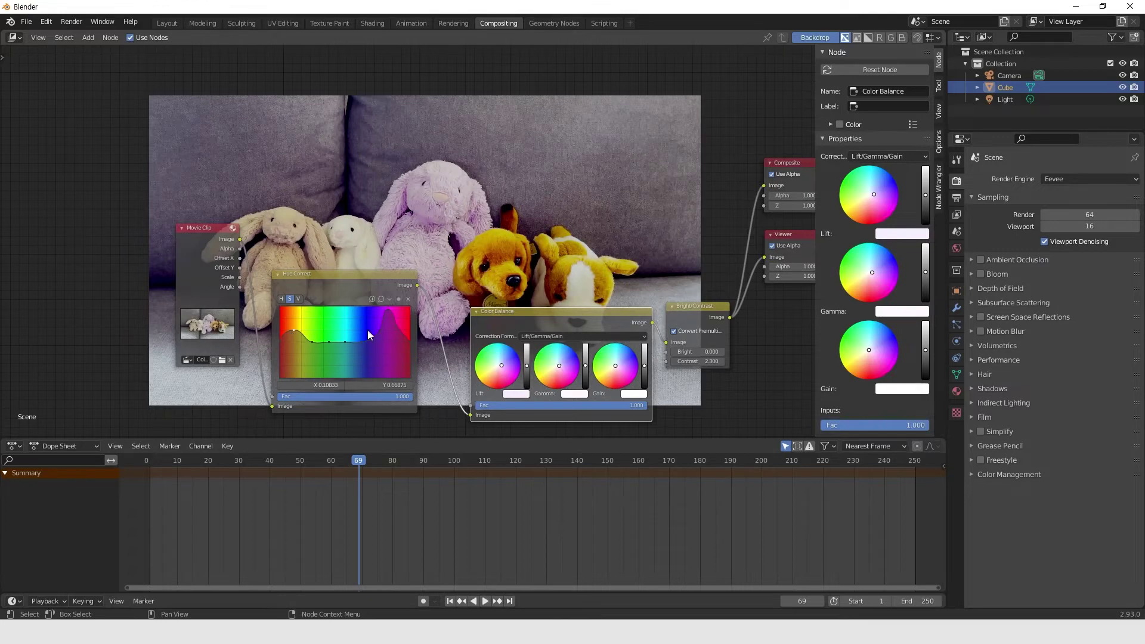
{"action": "left_click_drag", "start_coordinate": [295, 331], "coordinate": [305, 339]}
{"action": "left_click_drag", "start_coordinate": [348, 281], "coordinate": [343, 272]}
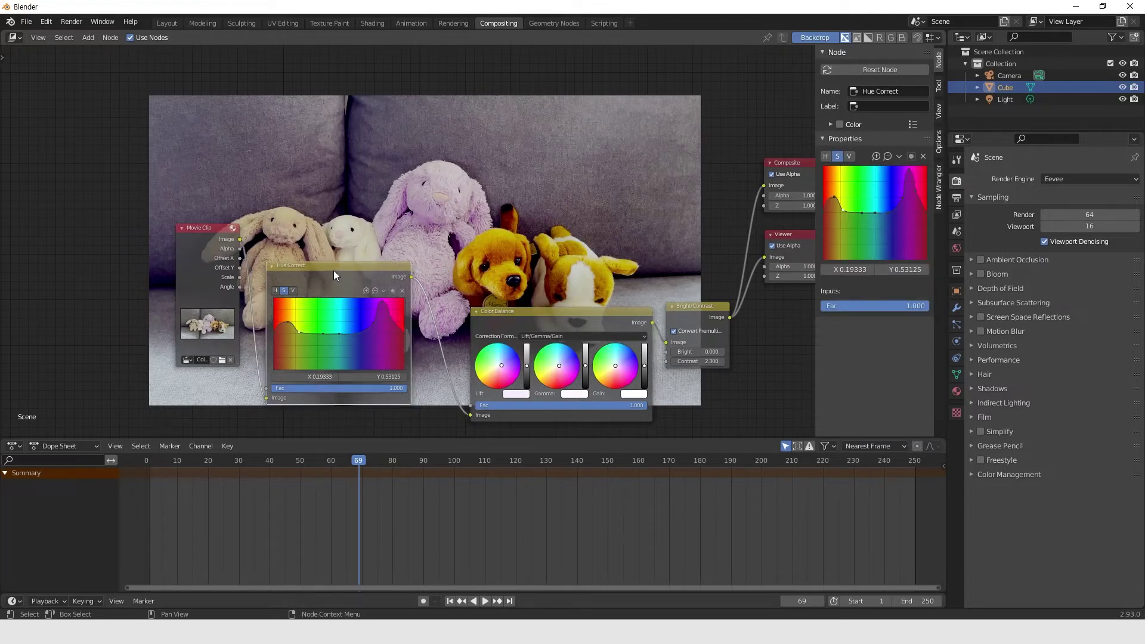
{"action": "key", "text": "m"}
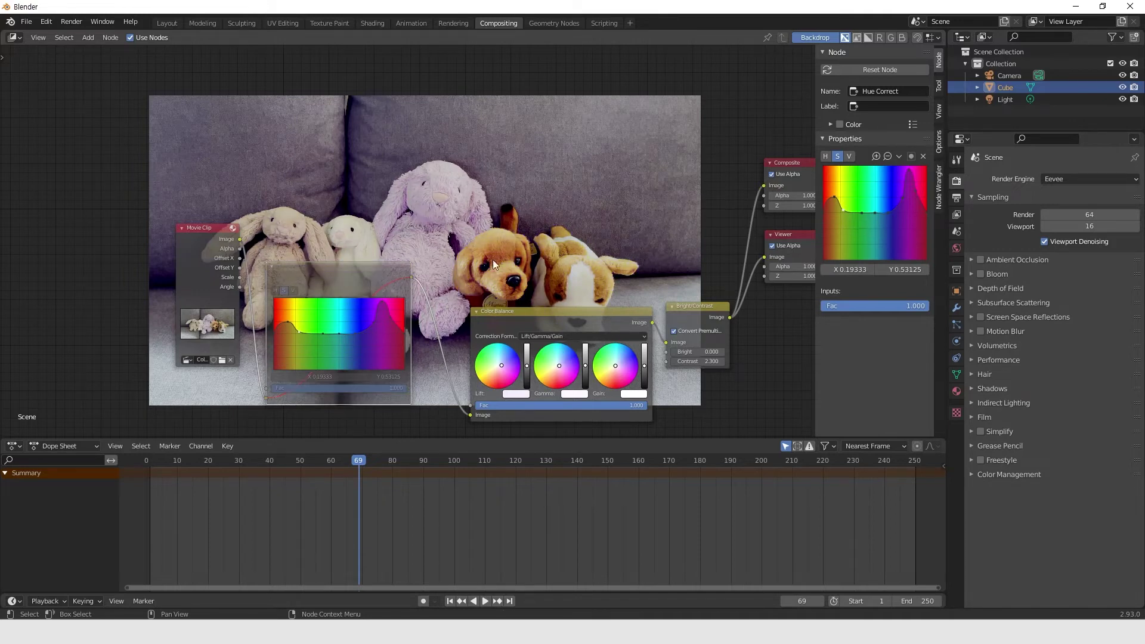
{"action": "left_click", "coordinate": [564, 318]}
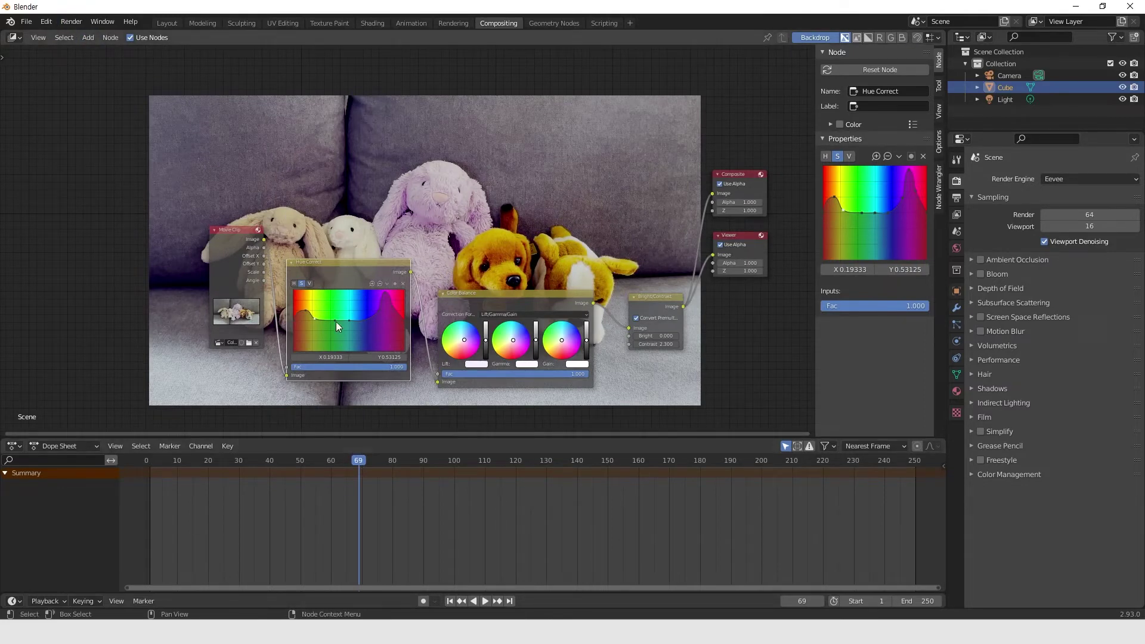
Render the graded frame into Slot 1 and choose Slot 2 for the next render, closing the render window.
{"action": "left_click", "coordinate": [71, 22]}
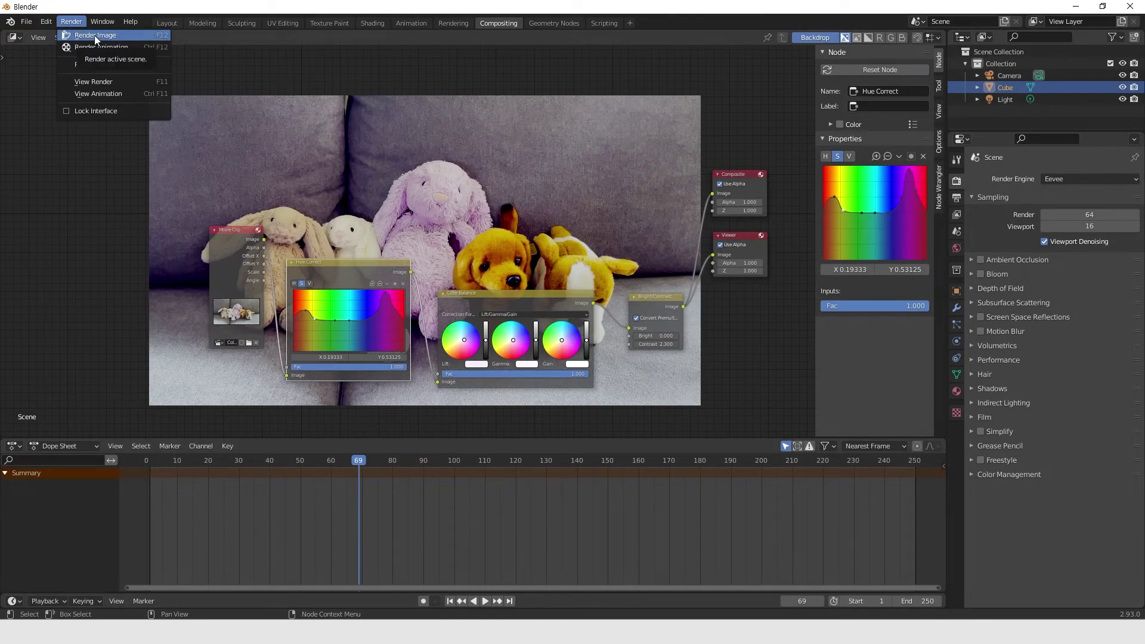
{"action": "left_click", "coordinate": [95, 35]}
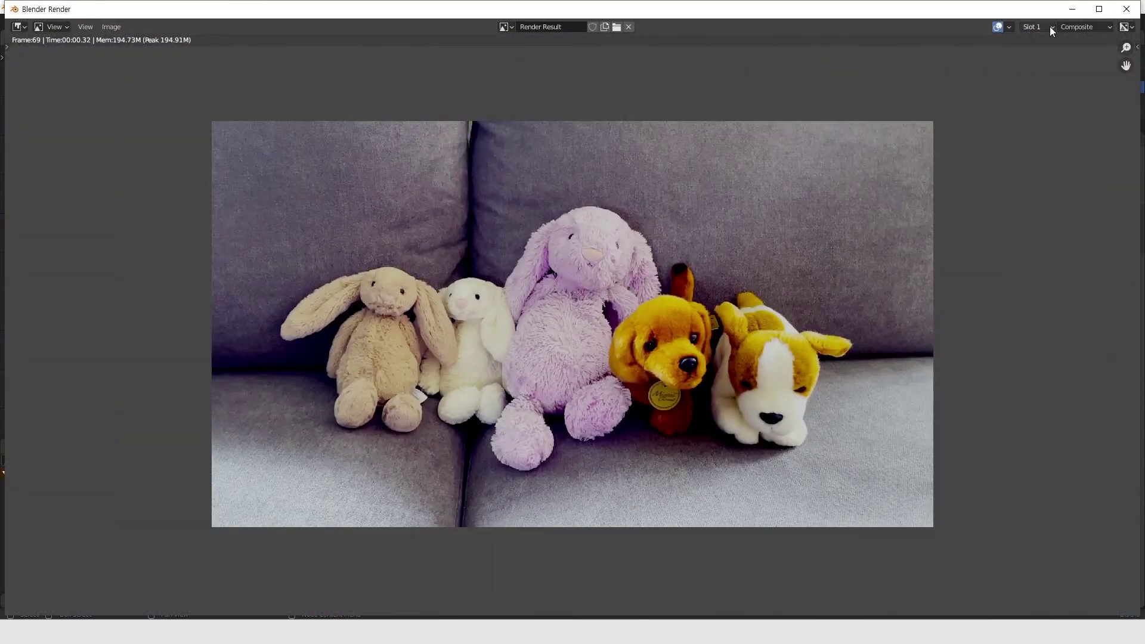
{"action": "left_click", "coordinate": [1037, 27]}
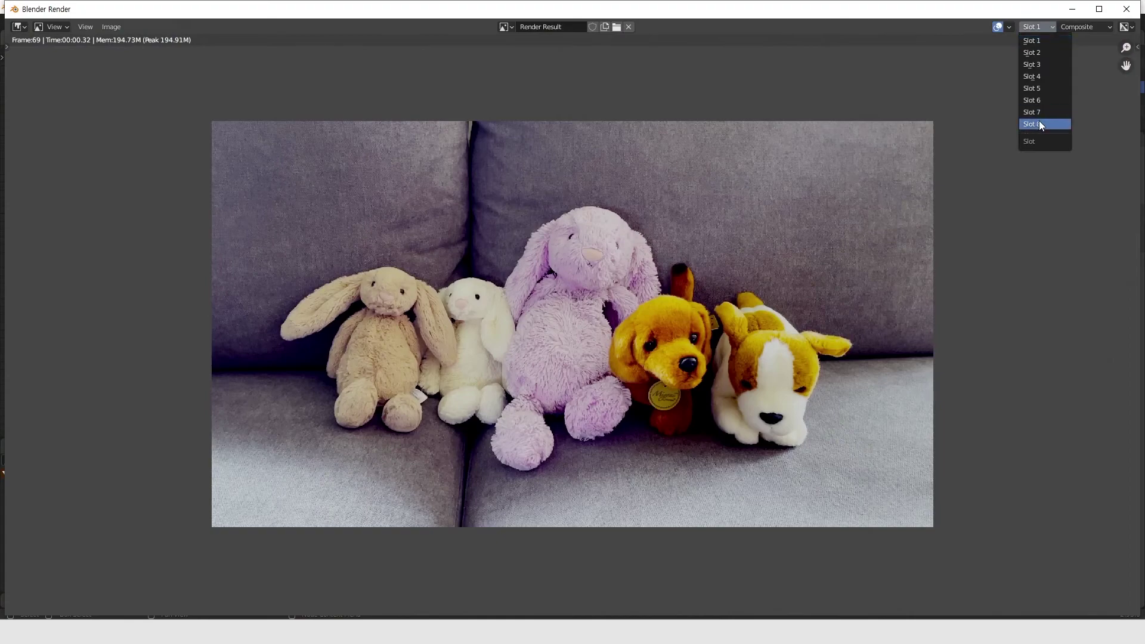
{"action": "left_click", "coordinate": [1042, 51]}
{"action": "left_click", "coordinate": [1132, 11]}
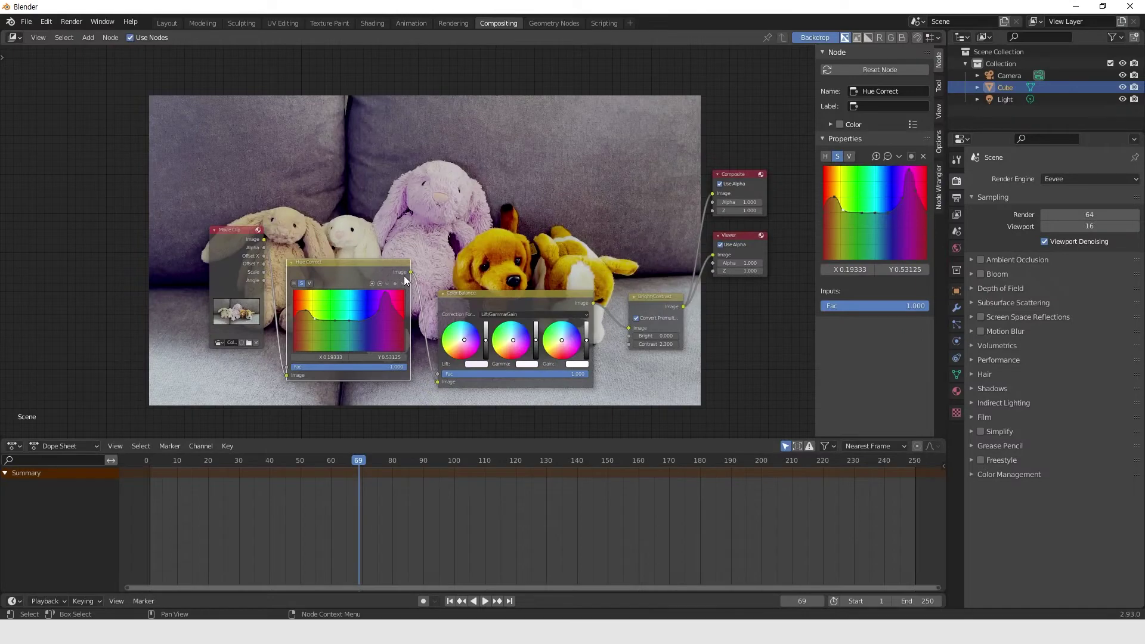
Mute the Hue Correct, Color Balance and Bright/Contrast nodes together and render the ungraded frame into Slot 2.
{"action": "left_click_drag", "start_coordinate": [363, 192], "coordinate": [666, 355]}
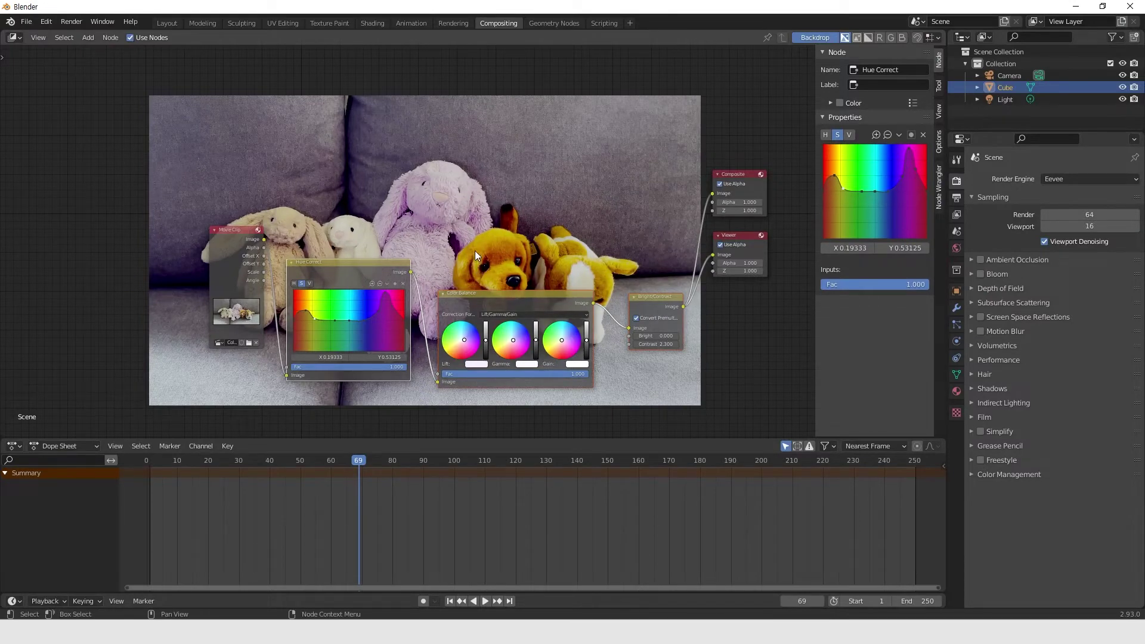
{"action": "key", "text": "m"}
{"action": "left_click", "coordinate": [72, 22]}
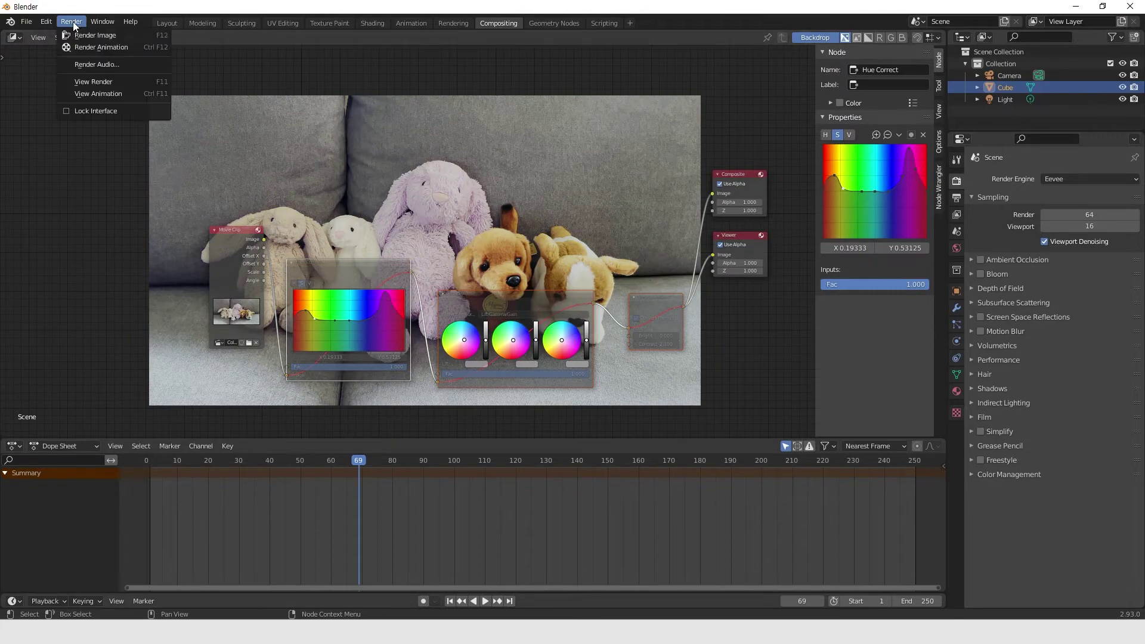
{"action": "left_click", "coordinate": [89, 35]}
Compare the graded render in Slot 1 with the ungraded render in Slot 2 by alternating between the slots, and close the render window.
{"action": "scroll", "coordinate": [659, 249], "scroll_direction": "down", "scroll_amount": 4}
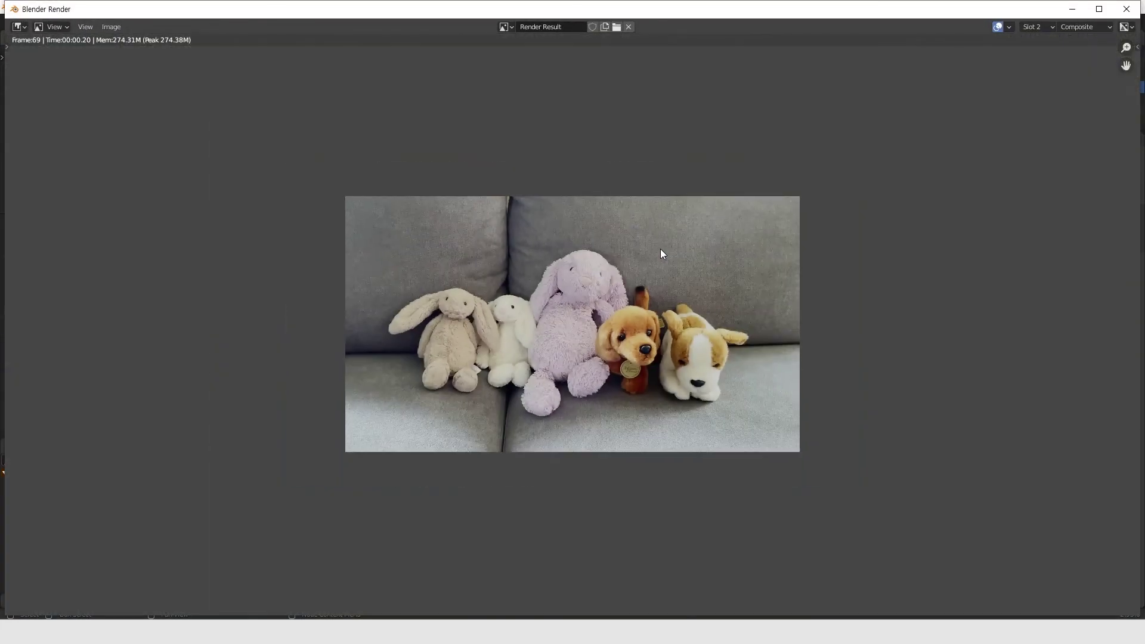
{"action": "scroll", "coordinate": [662, 249], "scroll_direction": "up", "scroll_amount": 1}
{"action": "left_click", "coordinate": [1032, 26]}
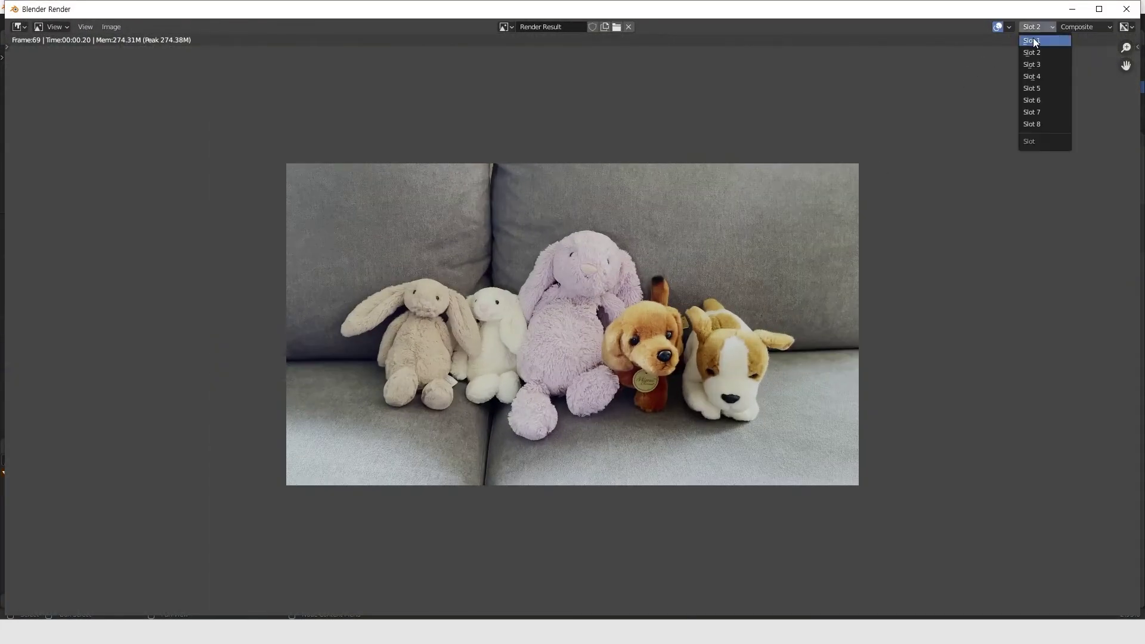
{"action": "left_click", "coordinate": [1031, 41]}
{"action": "left_click", "coordinate": [1039, 26]}
{"action": "left_click", "coordinate": [1035, 52]}
{"action": "left_click", "coordinate": [1035, 27]}
{"action": "left_click", "coordinate": [1035, 41]}
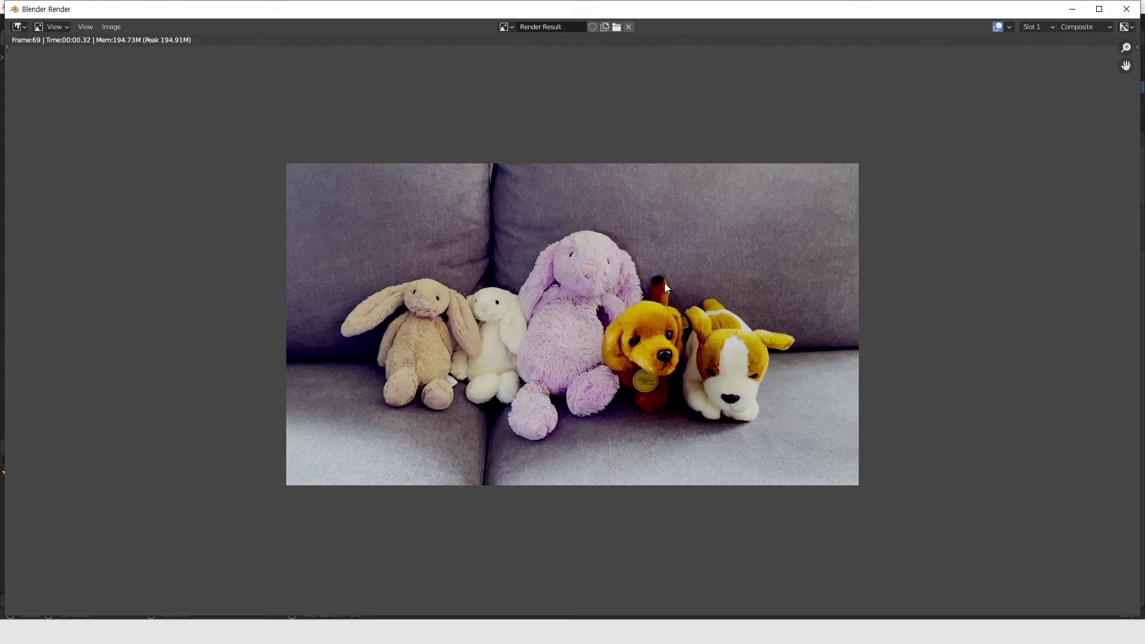
{"action": "left_click", "coordinate": [1034, 27]}
{"action": "left_click", "coordinate": [1035, 52]}
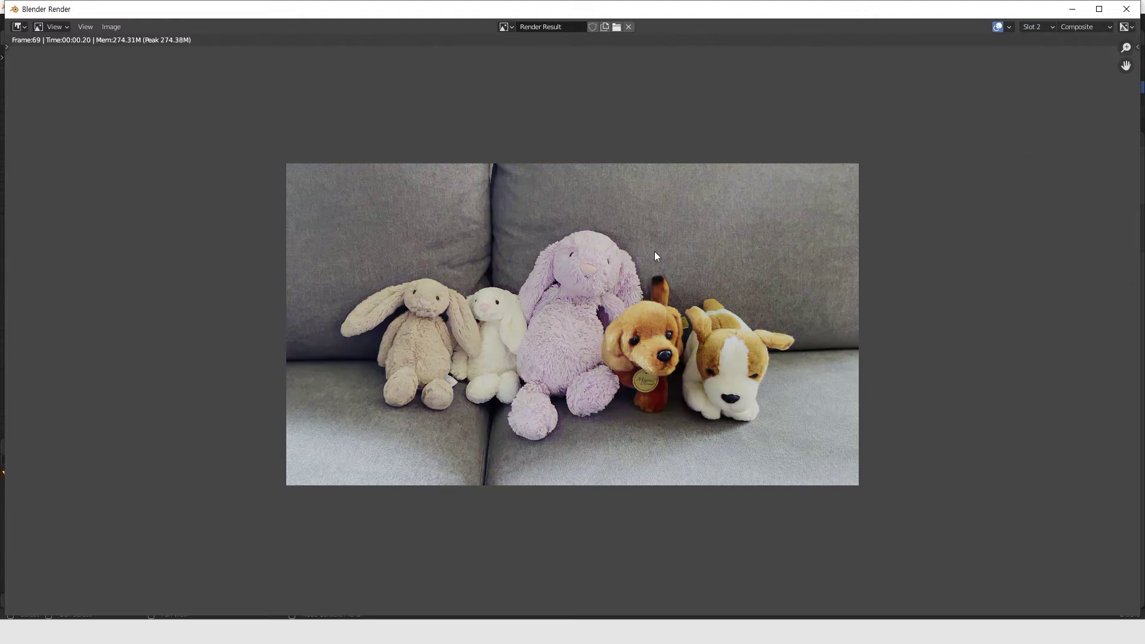
{"action": "left_click", "coordinate": [1034, 26]}
{"action": "key", "text": "j"}
{"action": "key", "text": "j"}
{"action": "key", "text": "j"}
{"action": "key", "text": "j"}
{"action": "key", "text": "j"}
{"action": "key", "text": "j"}
{"action": "key", "text": "j"}
{"action": "key", "text": "j"}
{"action": "key", "text": "j"}
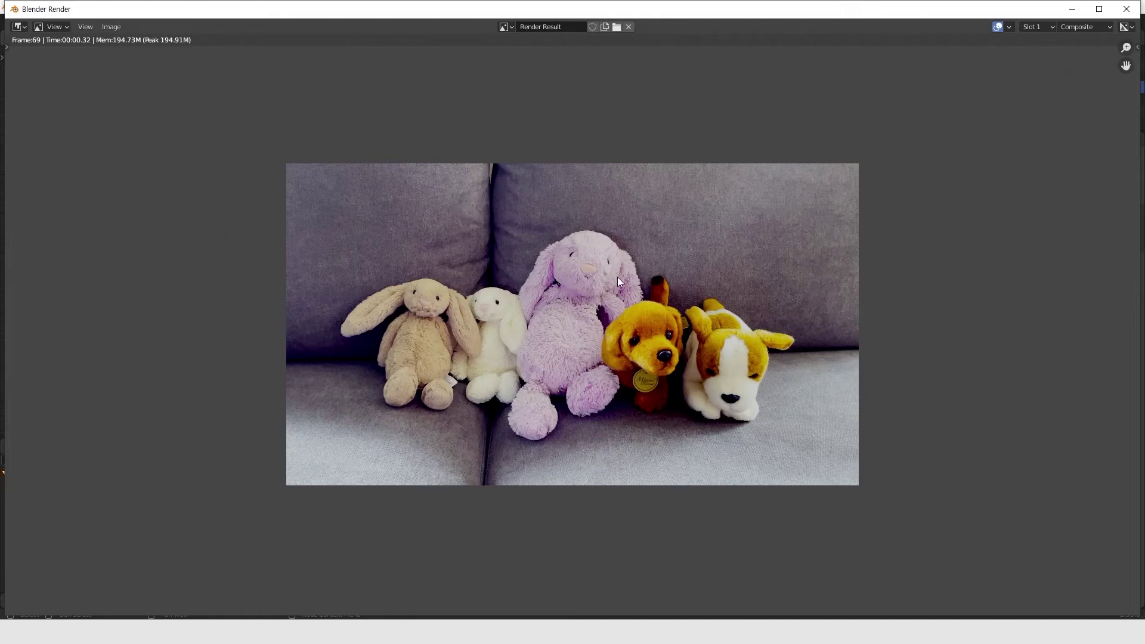
{"action": "left_click", "coordinate": [1126, 9]}
Move the Movie Clip node off the backdrop and insert a Hue Saturation Value node on the link to the Hue Correct node.
{"action": "left_click_drag", "start_coordinate": [243, 260], "coordinate": [79, 260]}
{"action": "key", "text": "shift+a"}
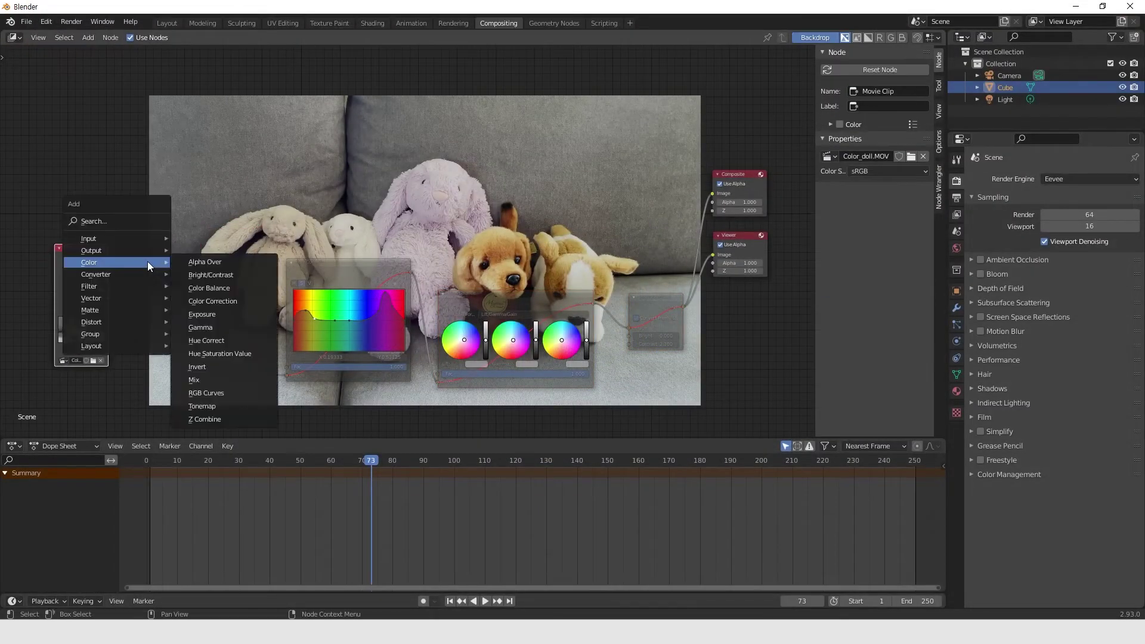
{"action": "left_click", "coordinate": [235, 356]}
{"action": "left_click", "coordinate": [172, 307]}
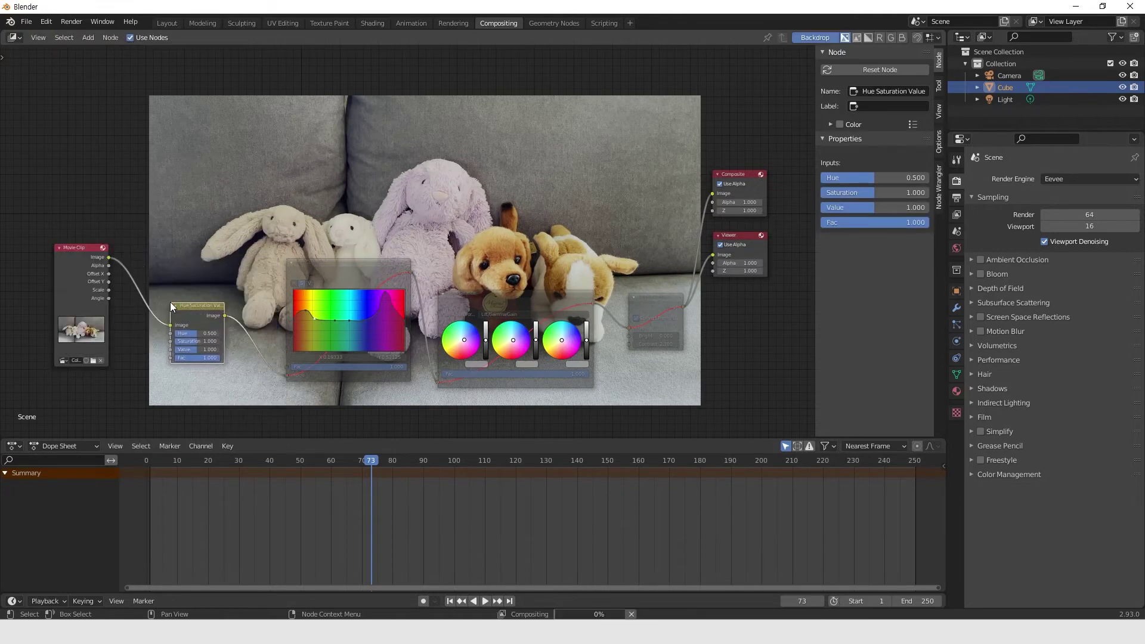
Try several Saturation values on the Hue Saturation Value node and settle on 1.217.
{"action": "scroll", "coordinate": [197, 340], "scroll_direction": "up", "scroll_amount": 1}
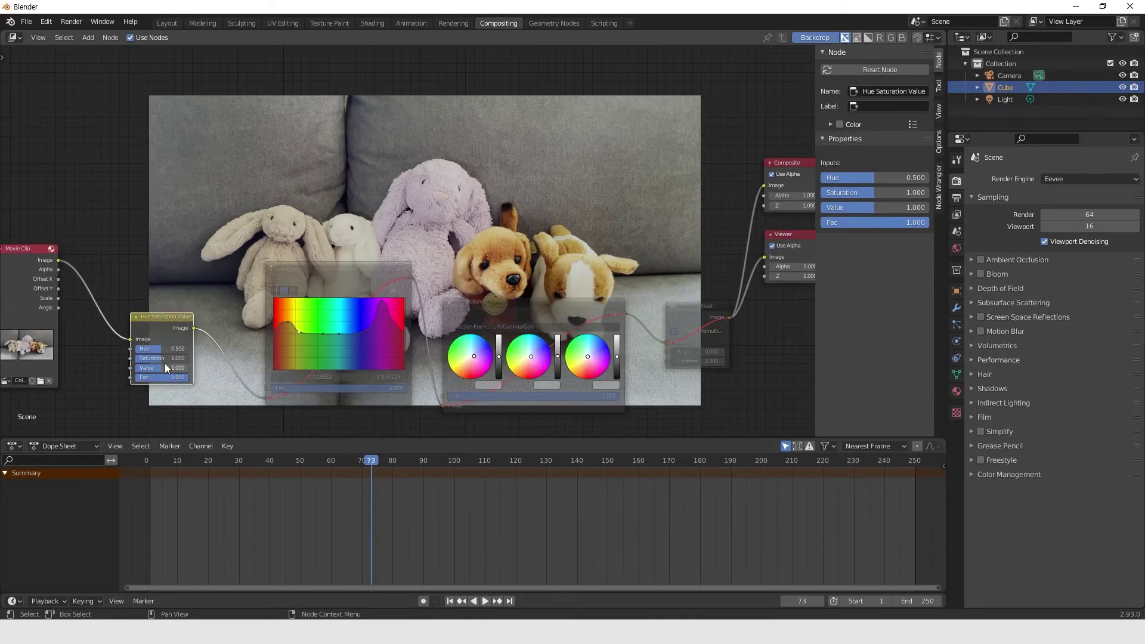
{"action": "left_click_drag", "start_coordinate": [164, 358], "coordinate": [181, 363]}
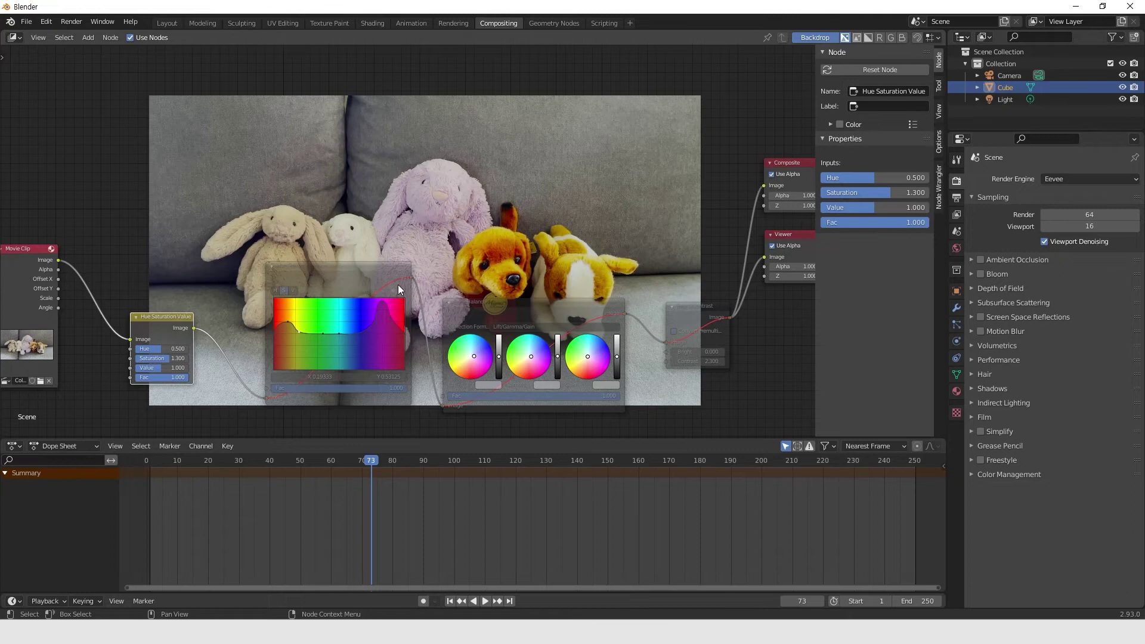
{"action": "left_click_drag", "start_coordinate": [168, 358], "coordinate": [167, 362]}
{"action": "left_click", "coordinate": [170, 358]}
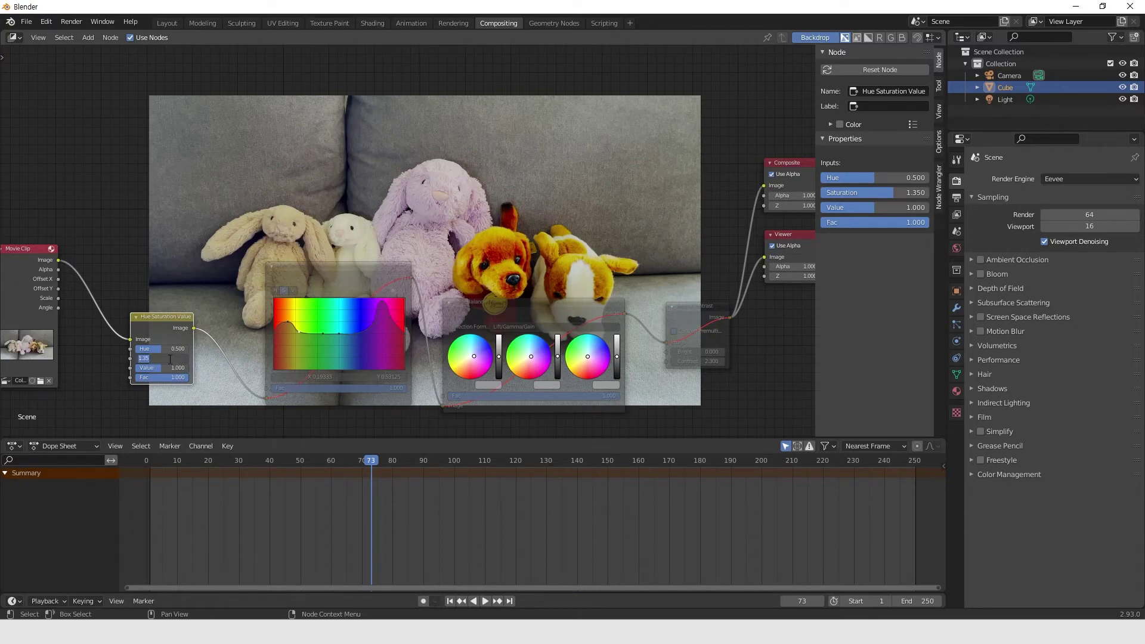
{"action": "type", "text": "1.233"}
{"action": "key", "text": "Return"}
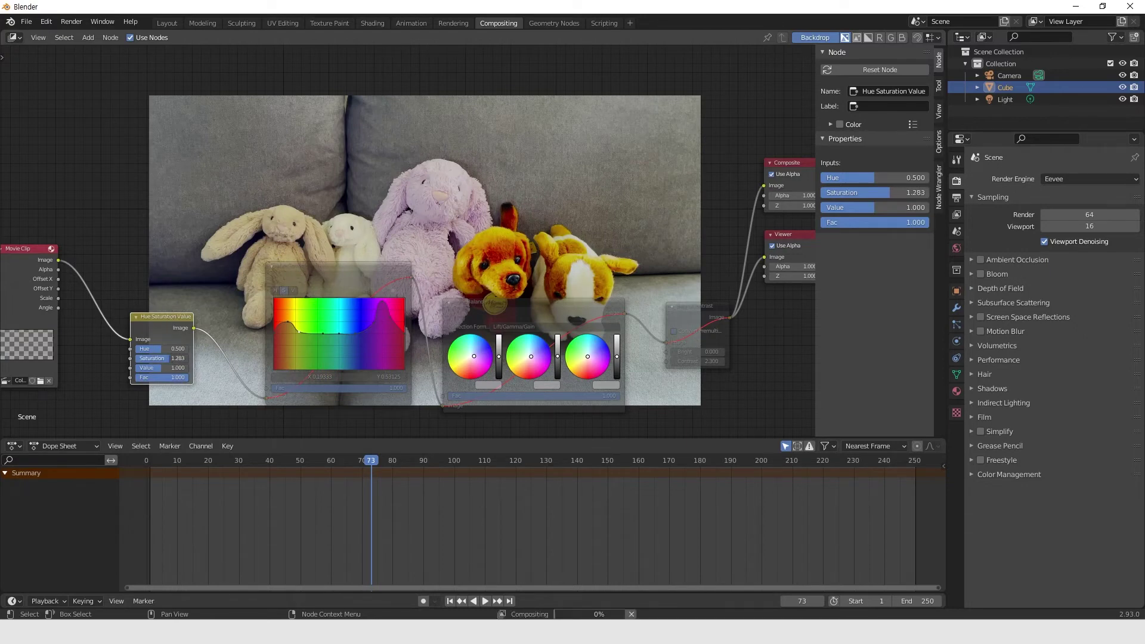
{"action": "left_click_drag", "start_coordinate": [170, 358], "coordinate": [169, 358]}
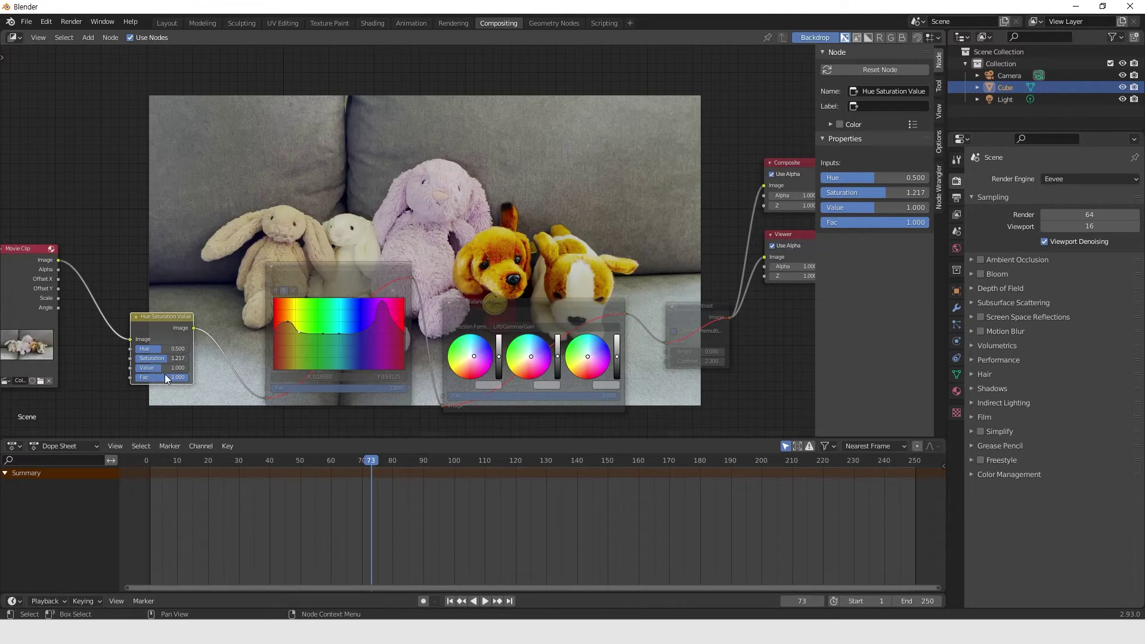
Start a new Video Editing file and enlarge the preview area above the sequencer.
{"action": "key", "text": "n"}
{"action": "key", "text": "Home"}
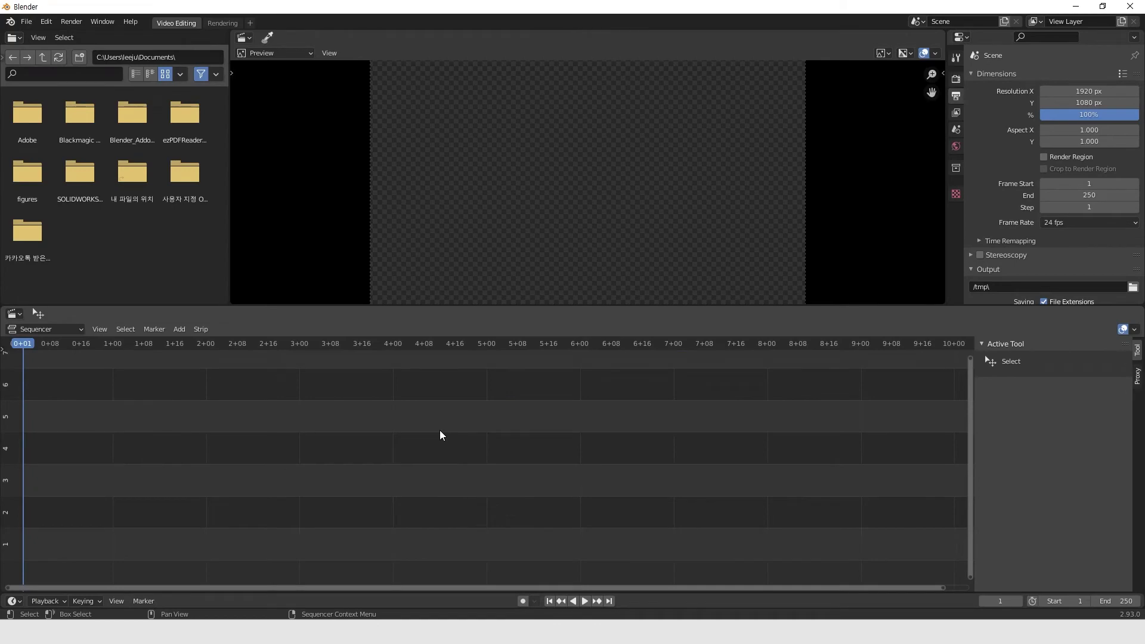
{"action": "left_click_drag", "start_coordinate": [356, 308], "coordinate": [356, 341]}
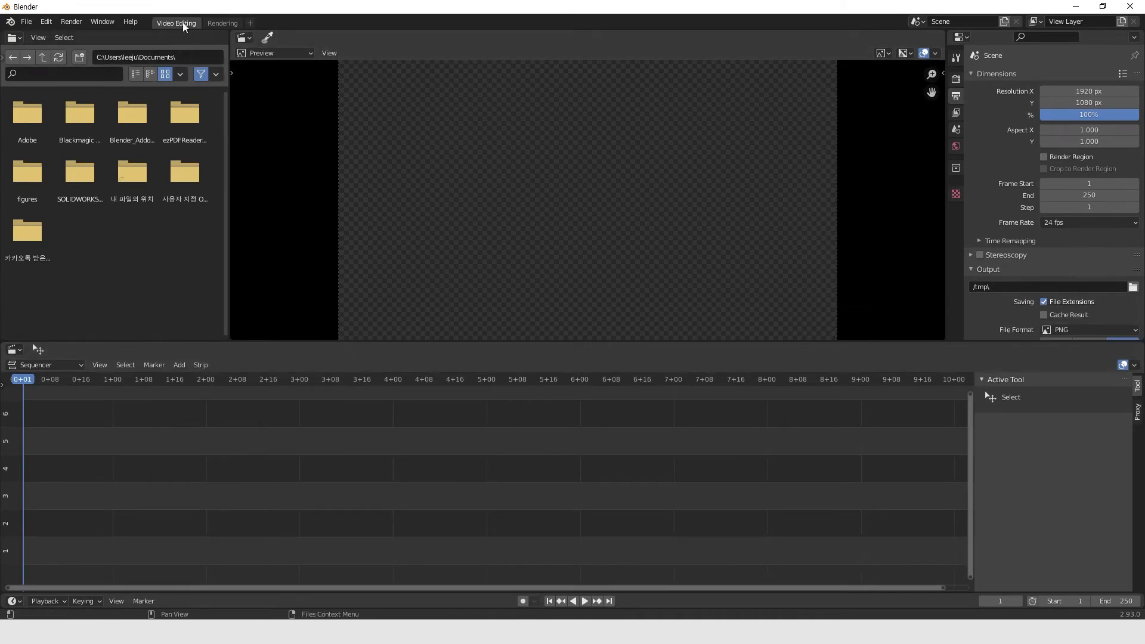
Add Timelapse2.MP4 from the Videos folder to the sequencer as a movie strip.
{"action": "key", "text": "shift+a"}
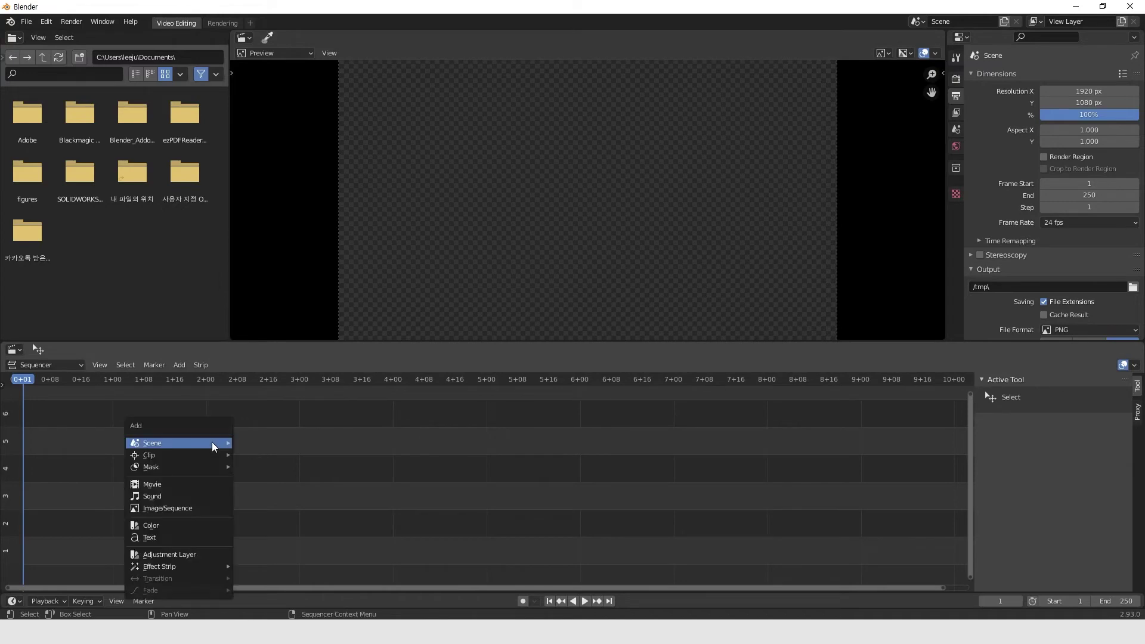
{"action": "left_click", "coordinate": [190, 485]}
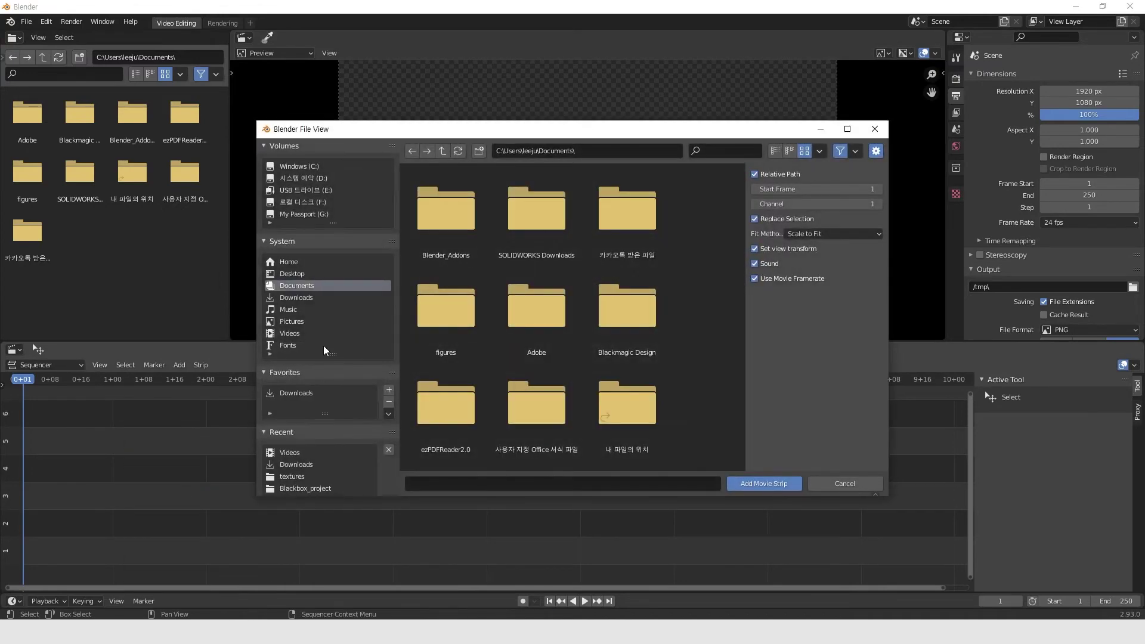
{"action": "left_click", "coordinate": [290, 333]}
{"action": "scroll", "coordinate": [594, 372], "scroll_direction": "down", "scroll_amount": 5}
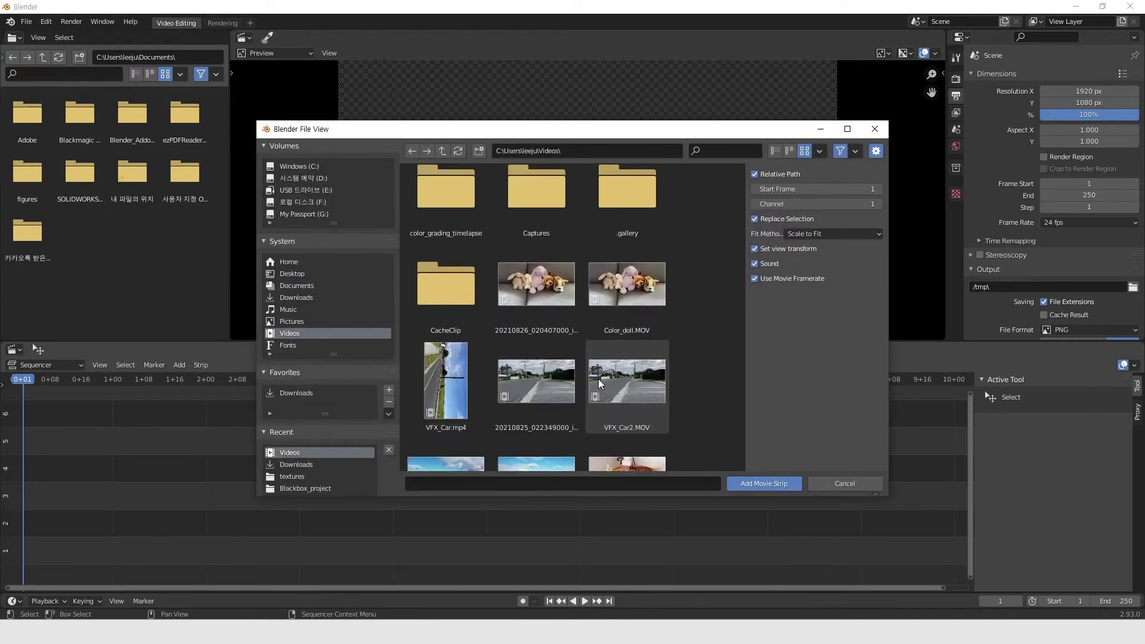
{"action": "scroll", "coordinate": [594, 373], "scroll_direction": "down", "scroll_amount": 5}
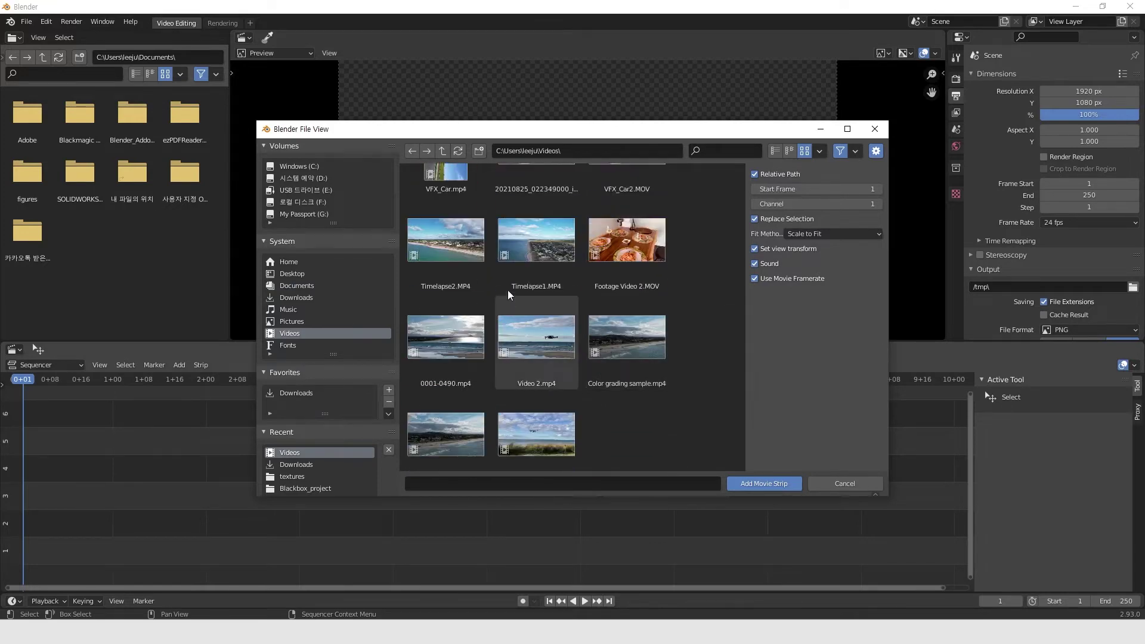
{"action": "left_click", "coordinate": [450, 255]}
{"action": "left_click", "coordinate": [740, 483]}
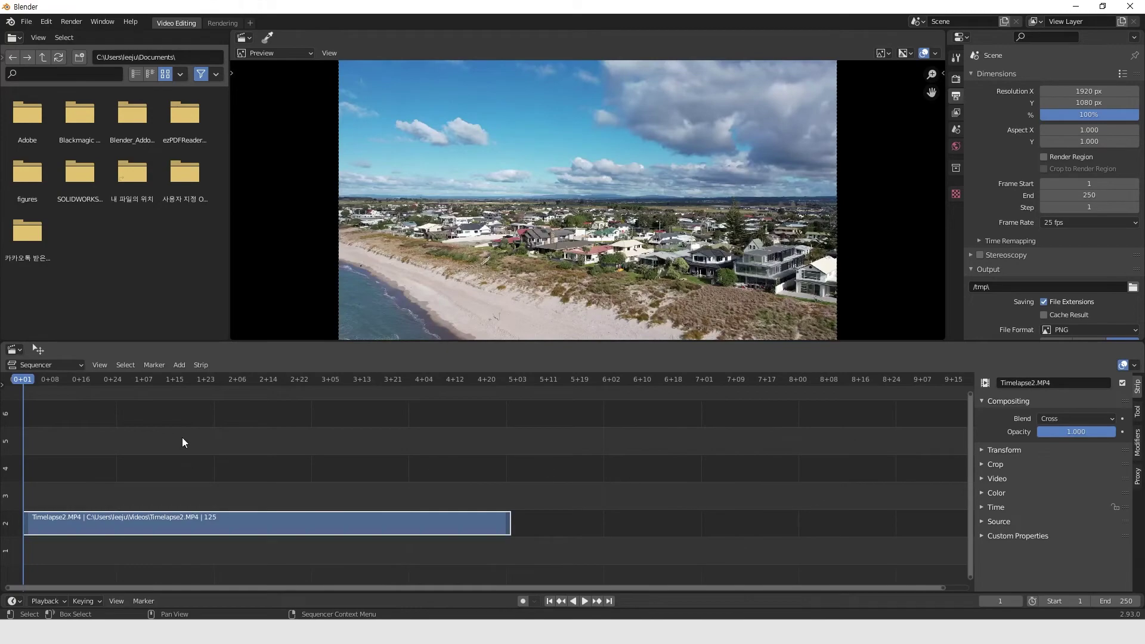
Play back part of the Timelapse2.MP4 strip, stop, and place the playhead at 2+03.
{"action": "key", "text": "space"}
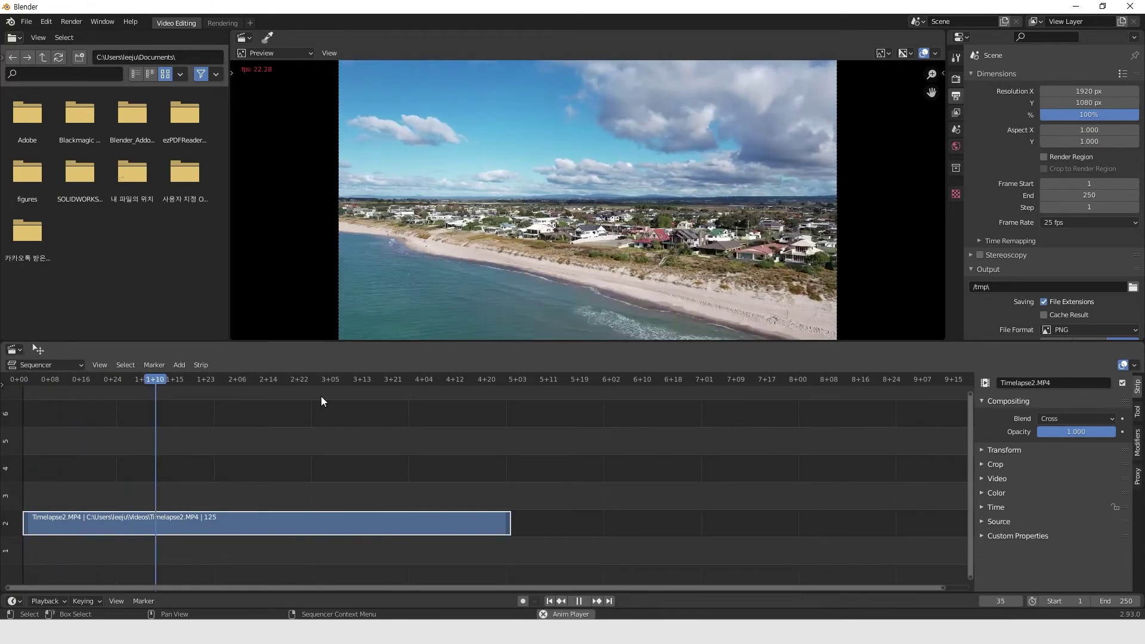
{"action": "key", "text": "Escape"}
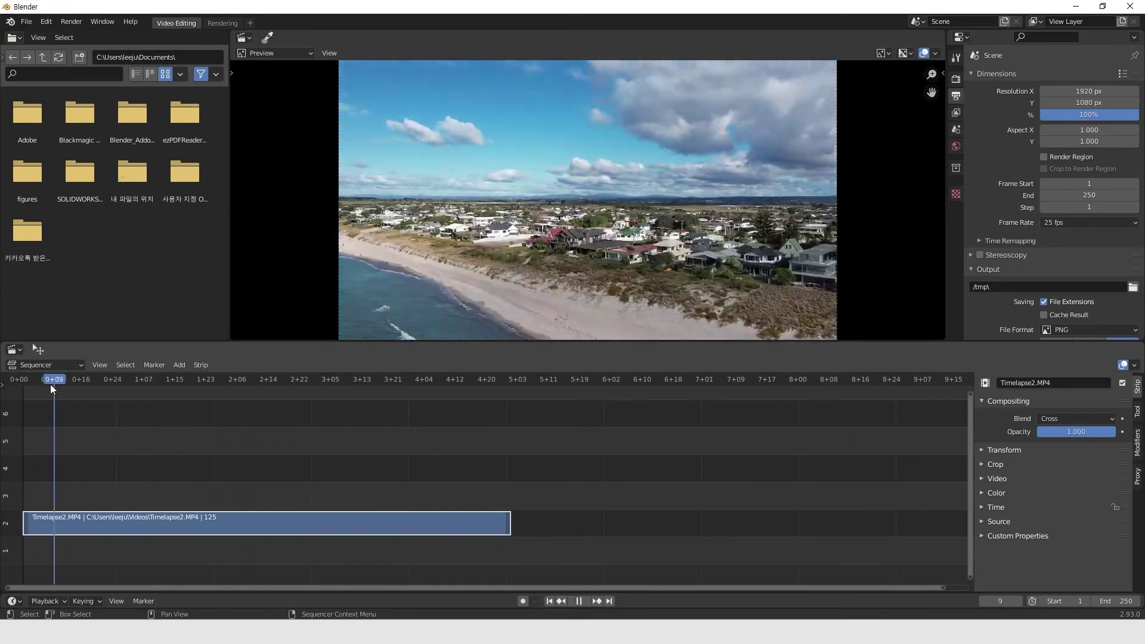
{"action": "left_click", "coordinate": [225, 379]}
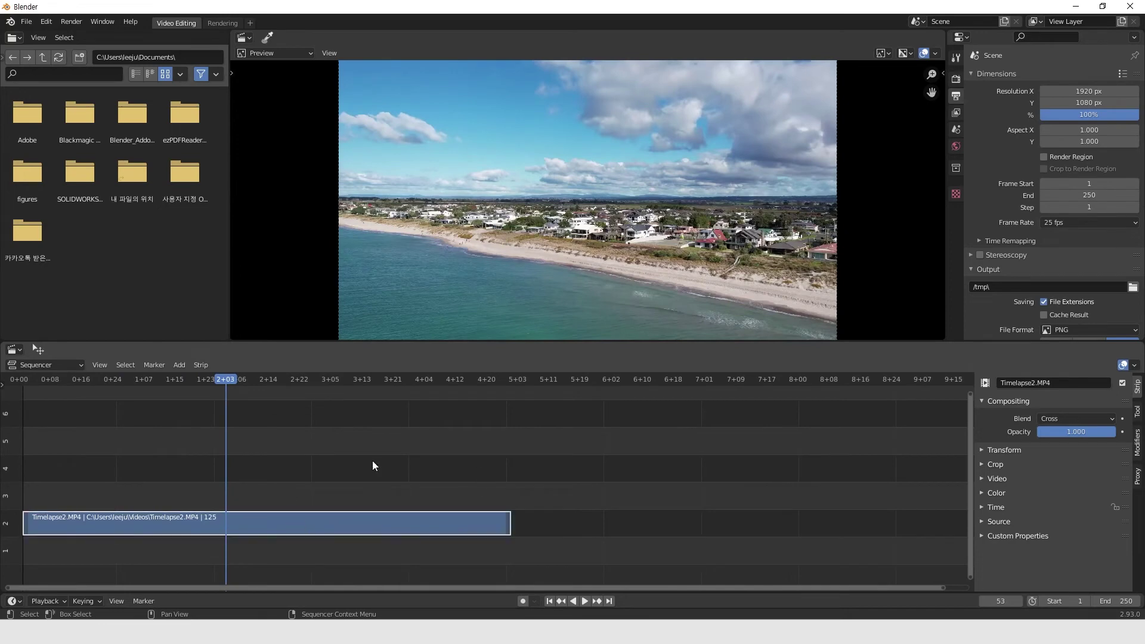
Widen the sequencer's sidebar and add a Color Balance modifier to the Timelapse2.MP4 strip.
{"action": "left_click_drag", "start_coordinate": [974, 418], "coordinate": [912, 417]}
{"action": "left_click", "coordinate": [1137, 441]}
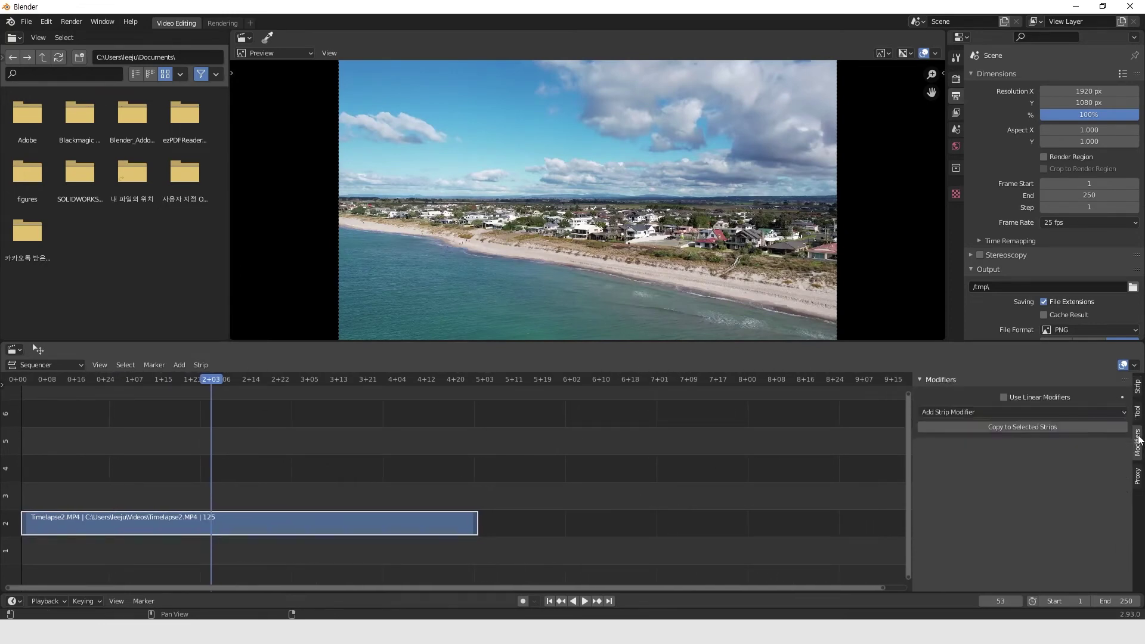
{"action": "left_click", "coordinate": [943, 413]}
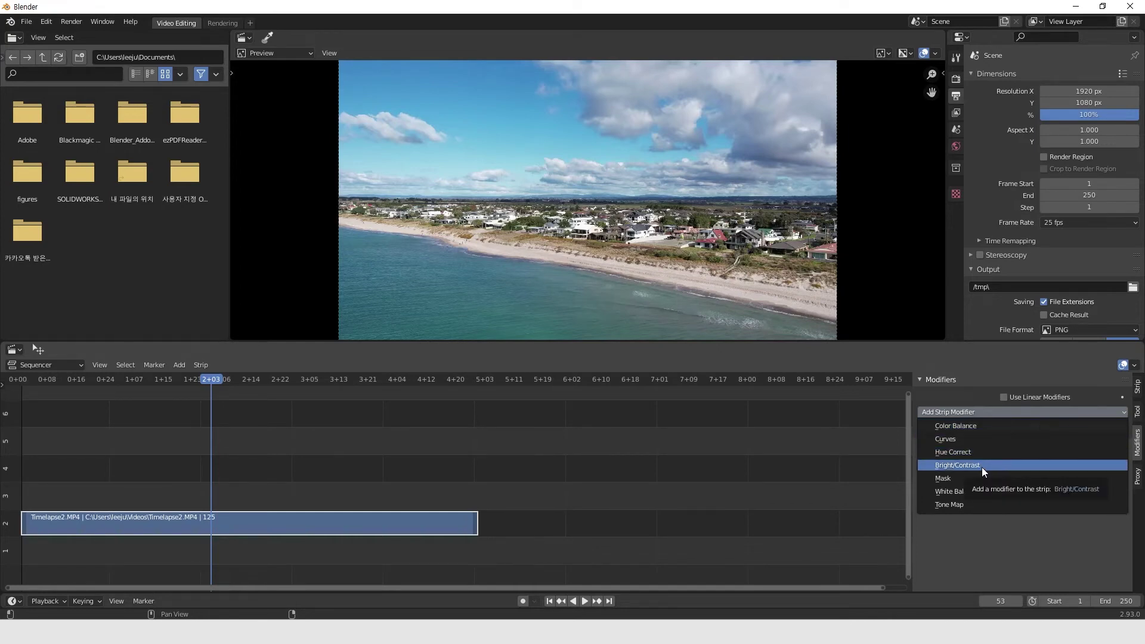
{"action": "left_click", "coordinate": [972, 426]}
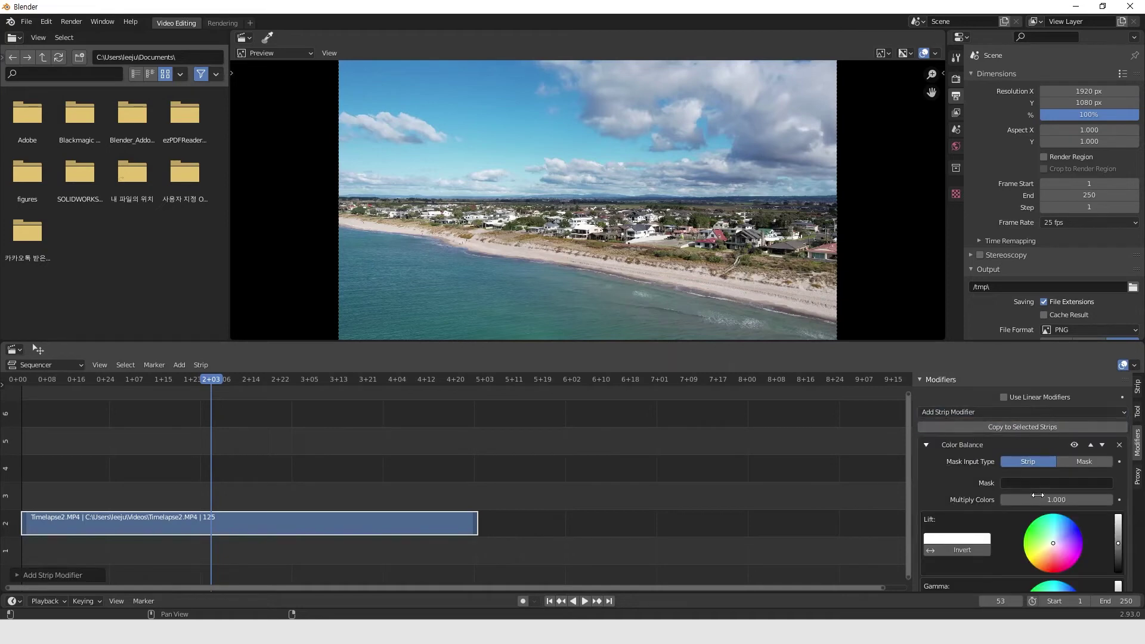
Tint the Color Balance modifier's Lift and Gain slightly violet and Gamma slightly blue, brighten Gamma and darken Lift.
{"action": "scroll", "coordinate": [1036, 498], "scroll_direction": "down", "scroll_amount": 5}
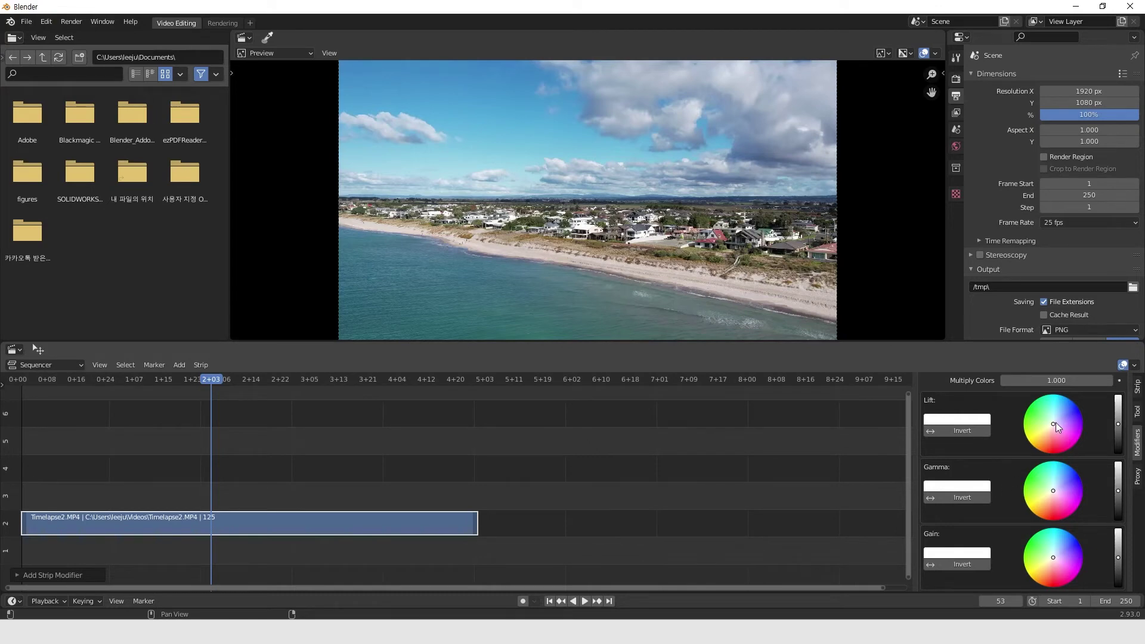
{"action": "left_click_drag", "start_coordinate": [1054, 424], "coordinate": [1059, 423]}
{"action": "left_click", "coordinate": [1058, 484]}
{"action": "left_click_drag", "start_coordinate": [1060, 486], "coordinate": [1063, 489]}
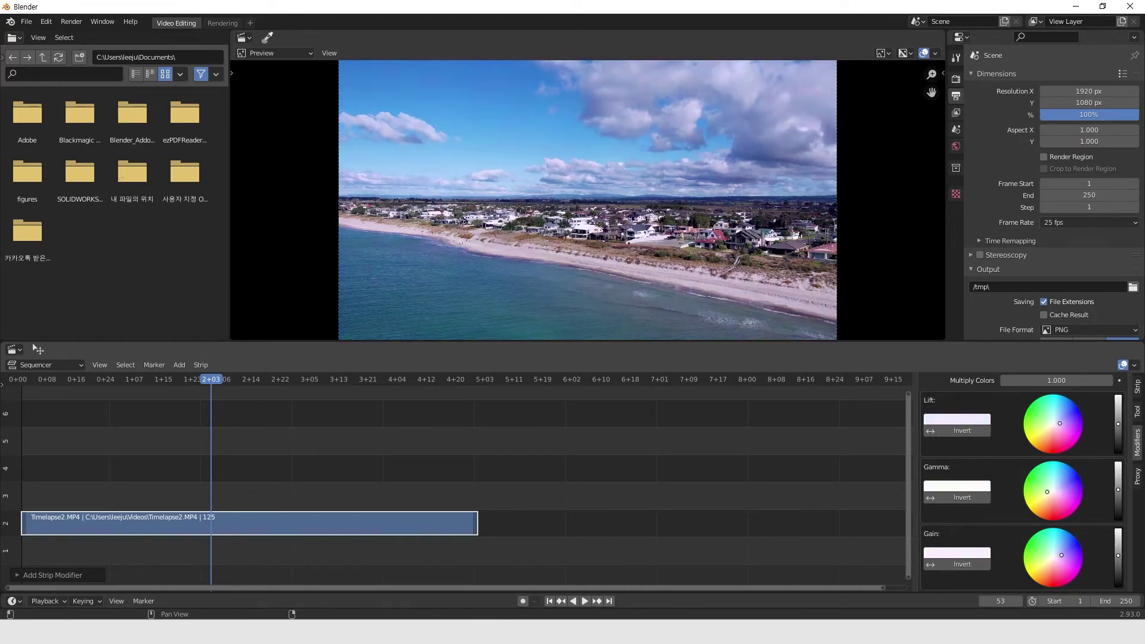
{"action": "left_click_drag", "start_coordinate": [1047, 491], "coordinate": [1046, 494]}
{"action": "mouse_move", "coordinate": [1052, 486]}
{"action": "left_mouse_down"}
{"action": "mouse_move", "coordinate": [1069, 465]}
{"action": "mouse_move", "coordinate": [1053, 485]}
{"action": "left_mouse_up"}
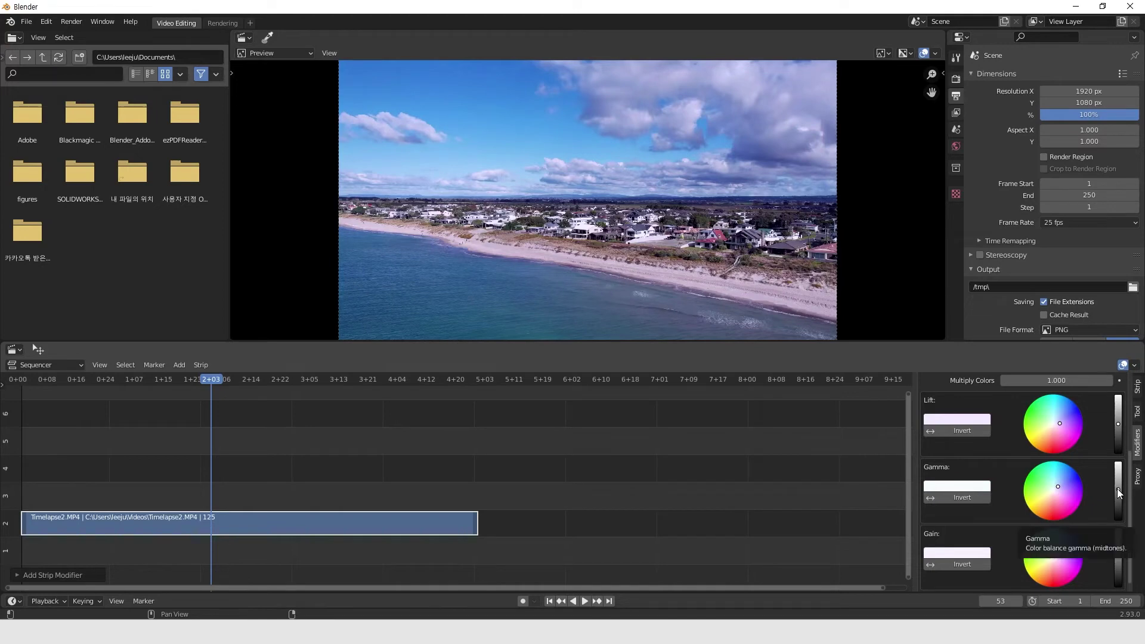
{"action": "mouse_move", "coordinate": [1118, 468]}
{"action": "left_mouse_down"}
{"action": "mouse_move", "coordinate": [1118, 518]}
{"action": "mouse_move", "coordinate": [1118, 475]}
{"action": "mouse_move", "coordinate": [1118, 517]}
{"action": "mouse_move", "coordinate": [1118, 485]}
{"action": "left_mouse_up"}
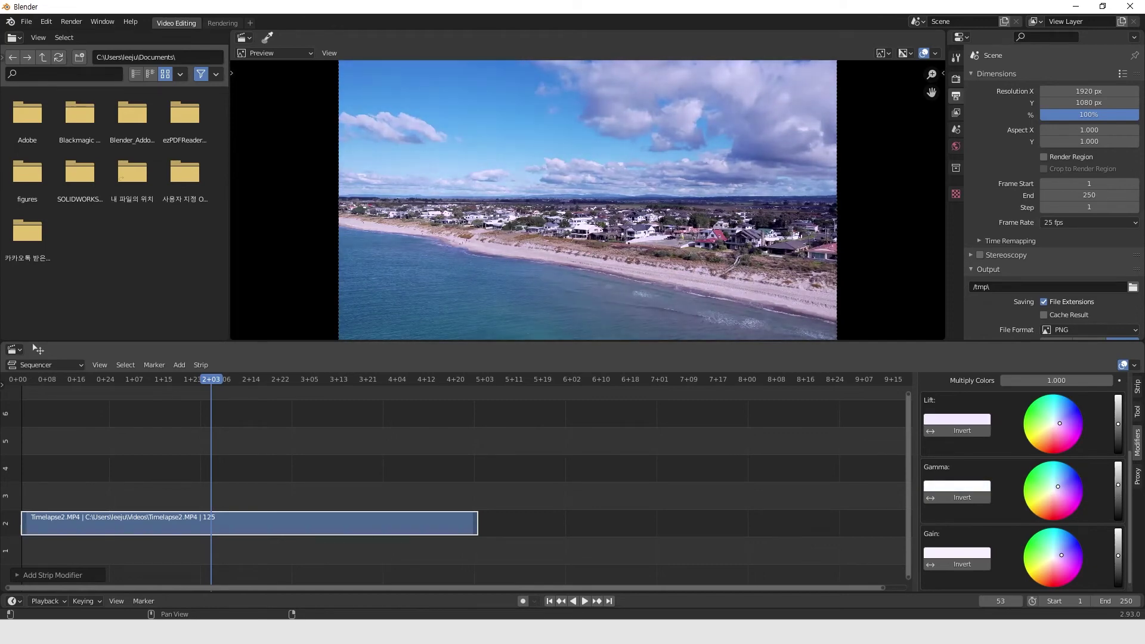
{"action": "left_click_drag", "start_coordinate": [1118, 424], "coordinate": [1119, 429]}
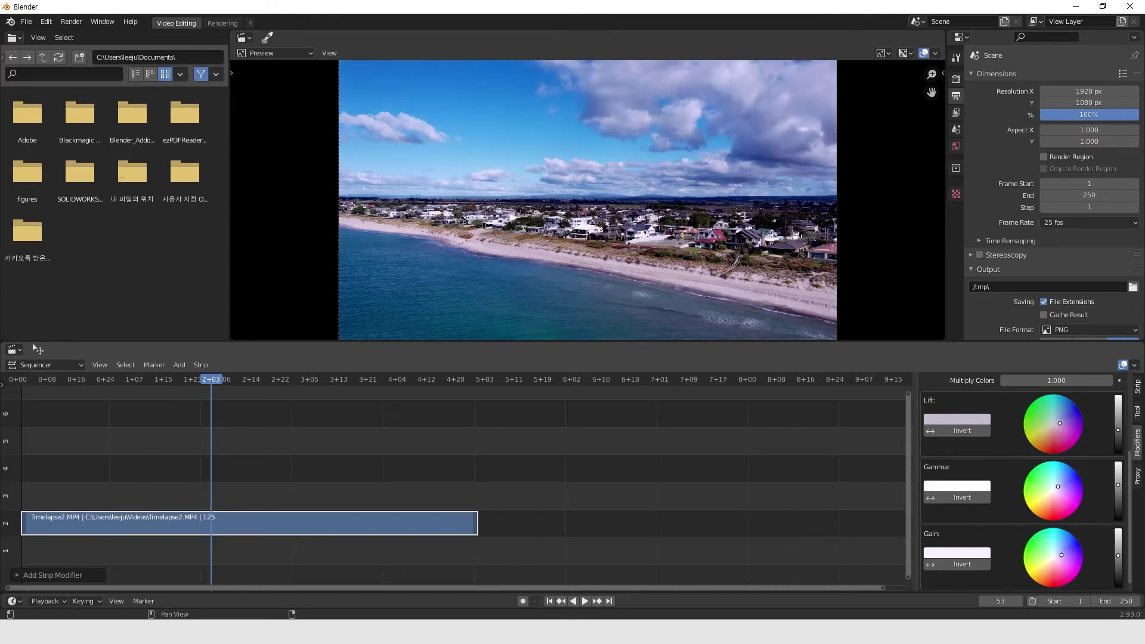
Mute and unmute the Color Balance modifier to compare the footage before and after the grade.
{"action": "scroll", "coordinate": [1049, 467], "scroll_direction": "up", "scroll_amount": 2}
{"action": "scroll", "coordinate": [985, 471], "scroll_direction": "up", "scroll_amount": 3}
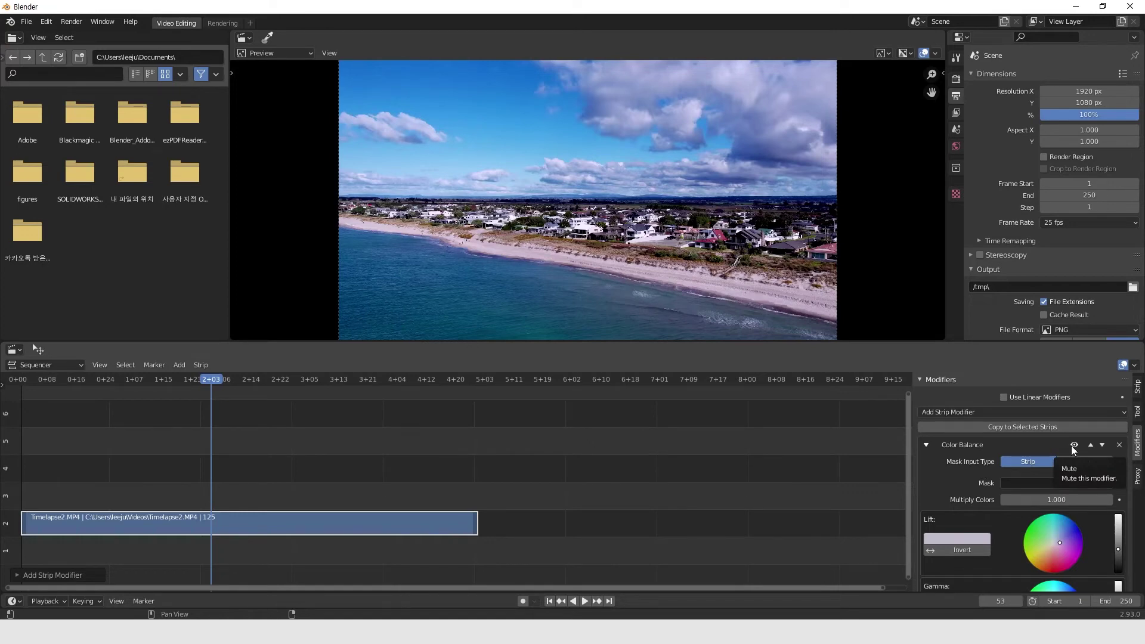
{"action": "left_click", "coordinate": [1072, 444]}
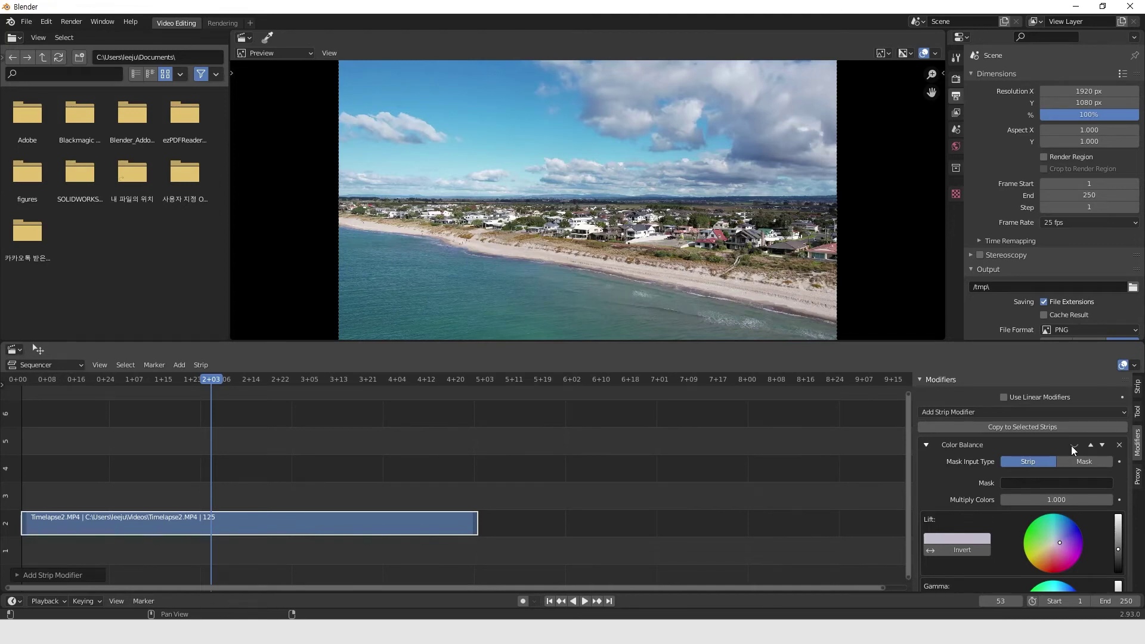
{"action": "left_click", "coordinate": [1072, 444]}
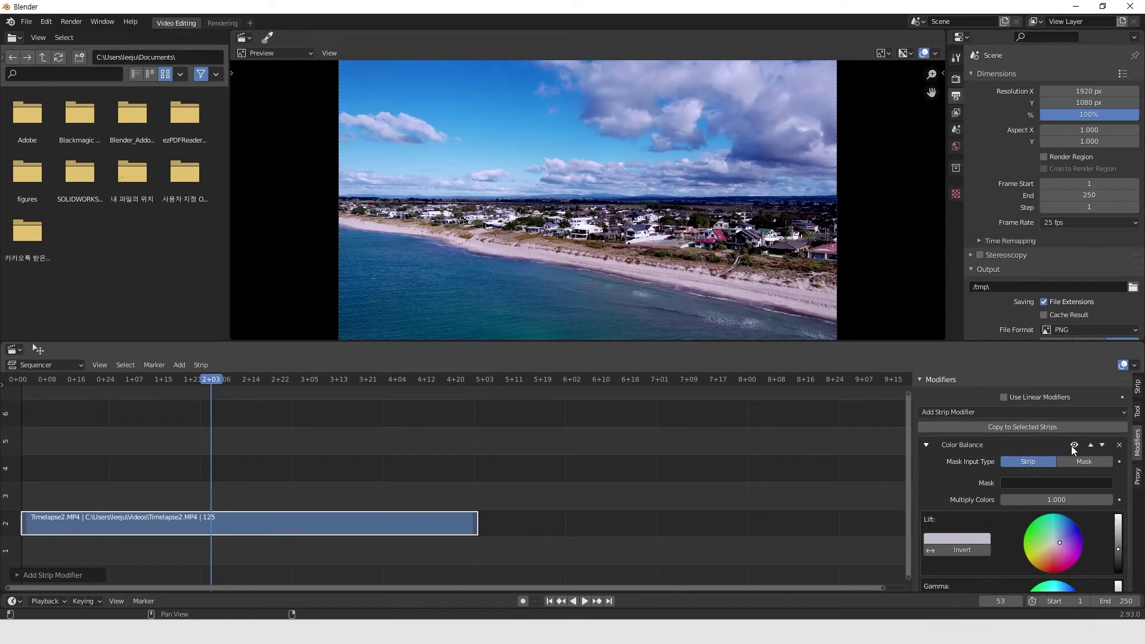
Add a Curves modifier to the Timelapse2.MP4 strip and mute its Color Balance modifier.
{"action": "left_click", "coordinate": [960, 414]}
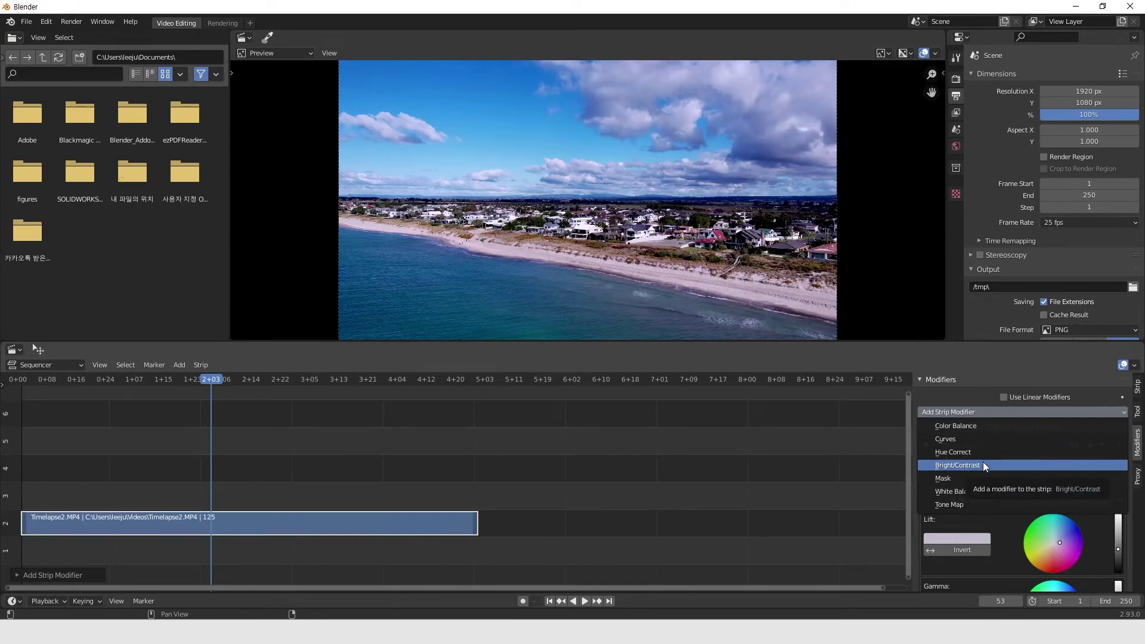
{"action": "left_click", "coordinate": [981, 439]}
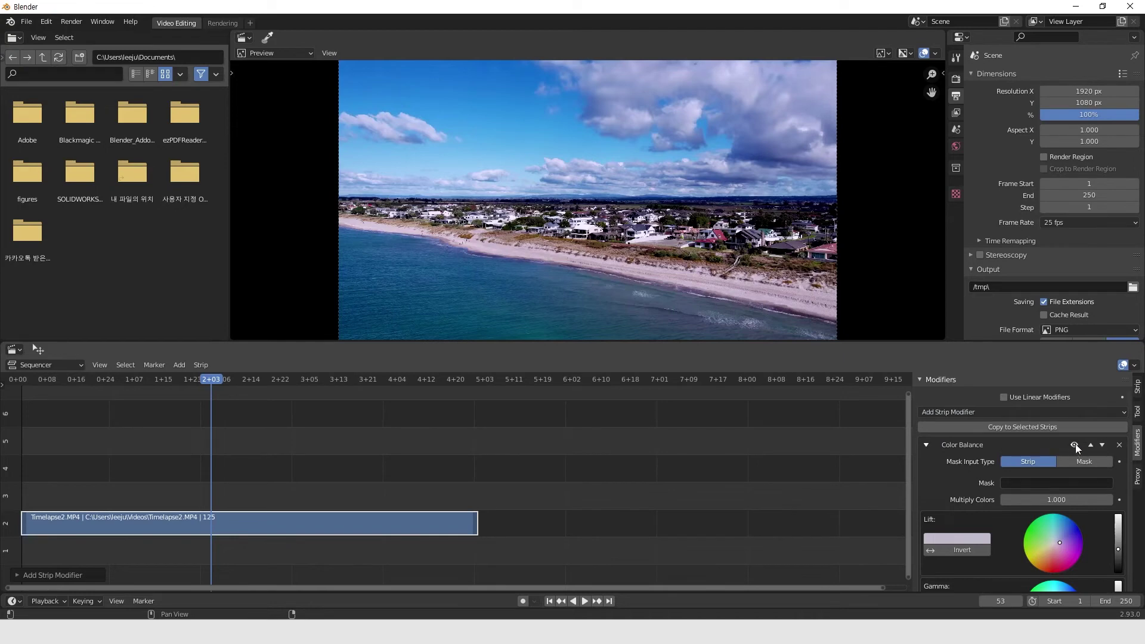
{"action": "scroll", "coordinate": [1065, 491], "scroll_direction": "down", "scroll_amount": 7}
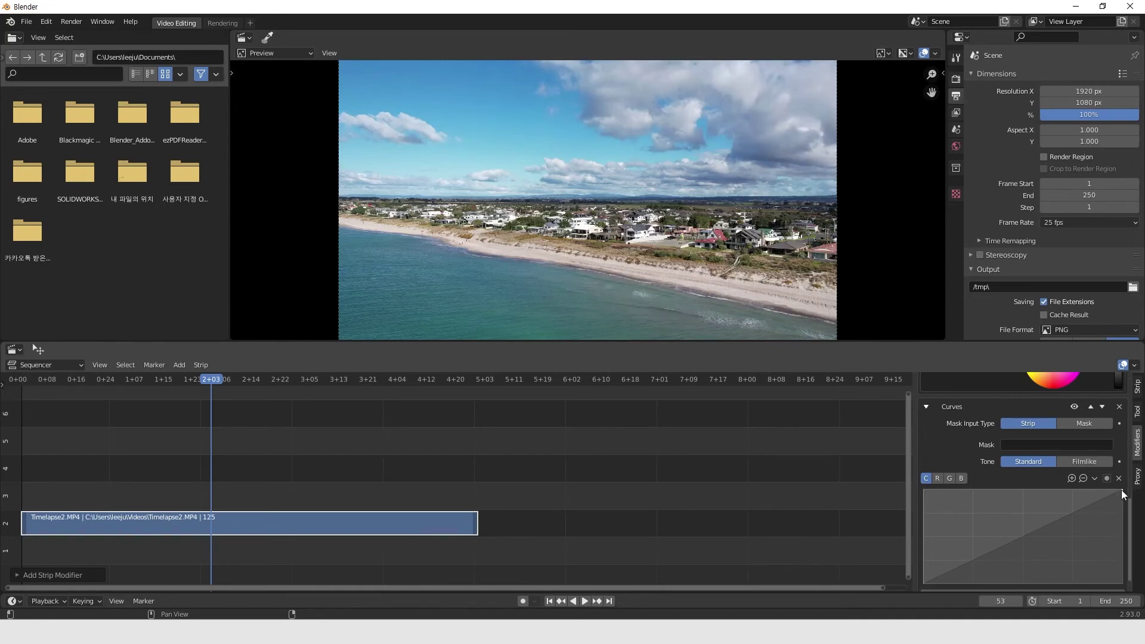
Try steepening the combined curve by sliding its white and black end points inward.
{"action": "left_click", "coordinate": [1004, 546]}
{"action": "left_click_drag", "start_coordinate": [1004, 546], "coordinate": [1065, 490]}
{"action": "mouse_move", "coordinate": [932, 577]}
{"action": "left_mouse_down"}
{"action": "mouse_move", "coordinate": [922, 582]}
{"action": "mouse_move", "coordinate": [934, 587]}
{"action": "left_mouse_up"}
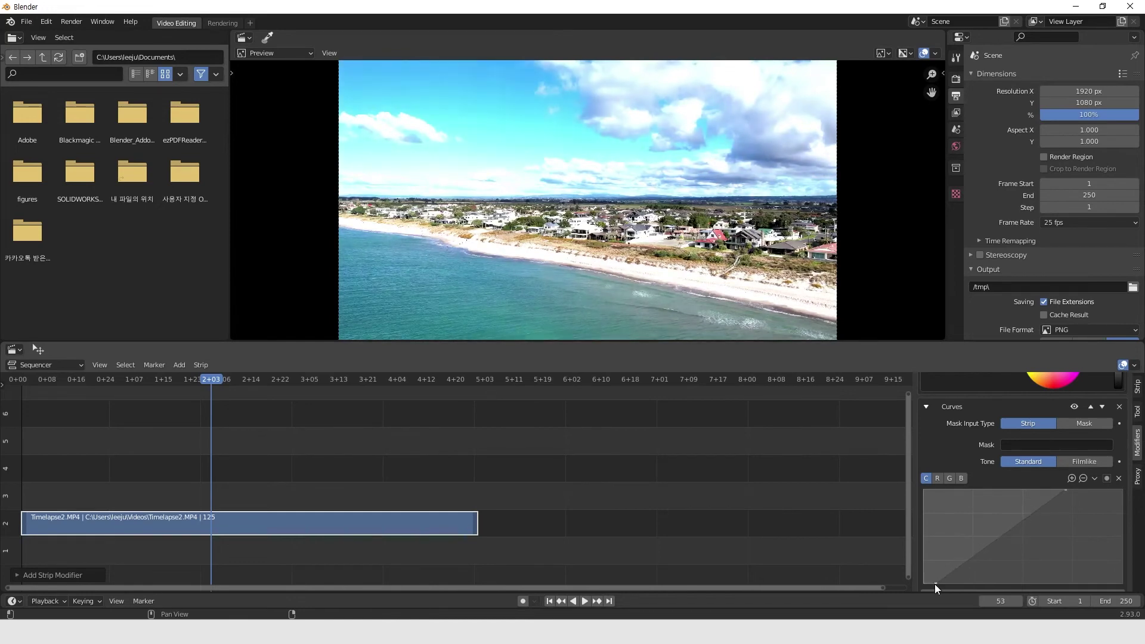
{"action": "mouse_move", "coordinate": [934, 583]}
{"action": "left_mouse_down"}
{"action": "mouse_move", "coordinate": [980, 584]}
{"action": "mouse_move", "coordinate": [936, 583]}
{"action": "left_mouse_up"}
{"action": "left_click_drag", "start_coordinate": [1065, 490], "coordinate": [1108, 489]}
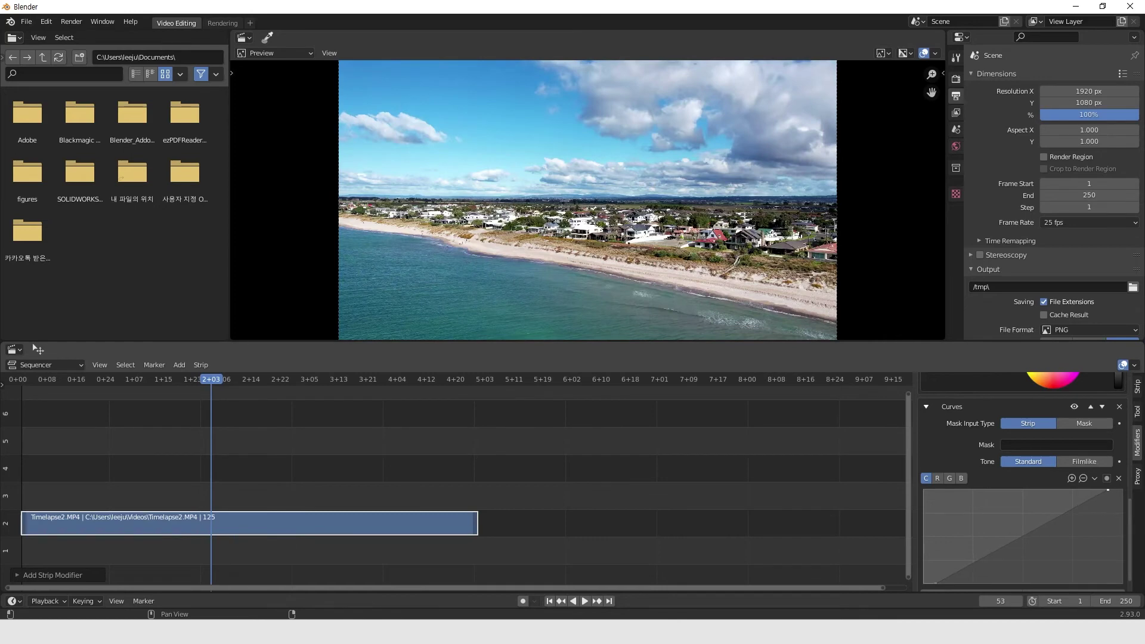
Try adding several control points along the combined curve and bending it into an uneven shape.
{"action": "left_click", "coordinate": [969, 563]}
{"action": "left_click", "coordinate": [1094, 478]}
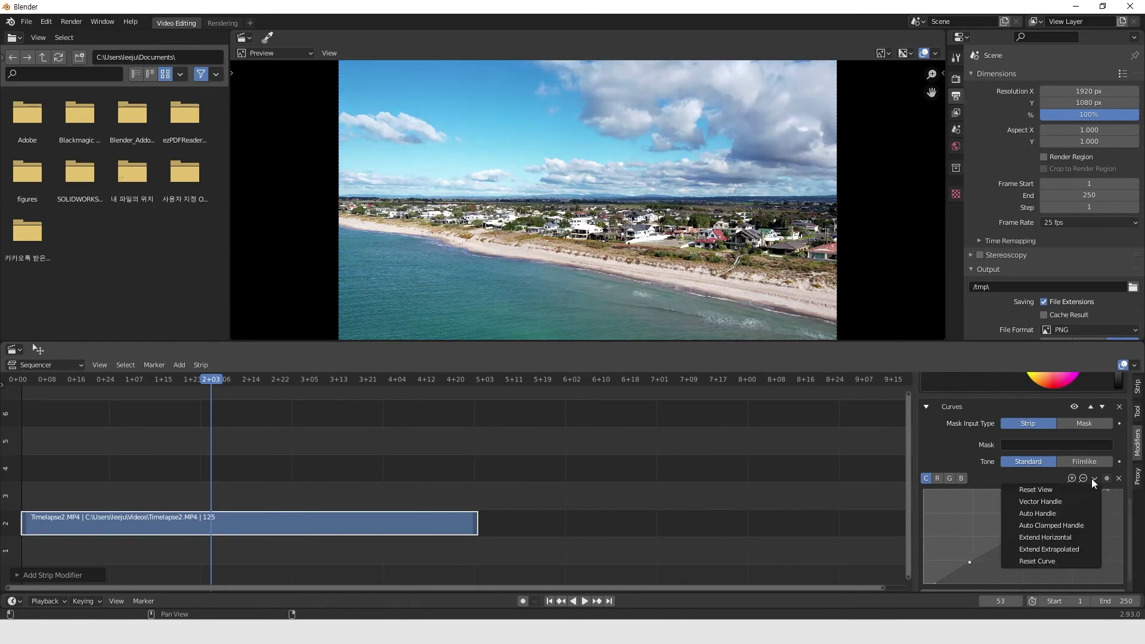
{"action": "left_click", "coordinate": [994, 552]}
{"action": "left_click", "coordinate": [1022, 537]}
{"action": "left_click", "coordinate": [1044, 525]}
{"action": "left_click", "coordinate": [1069, 511]}
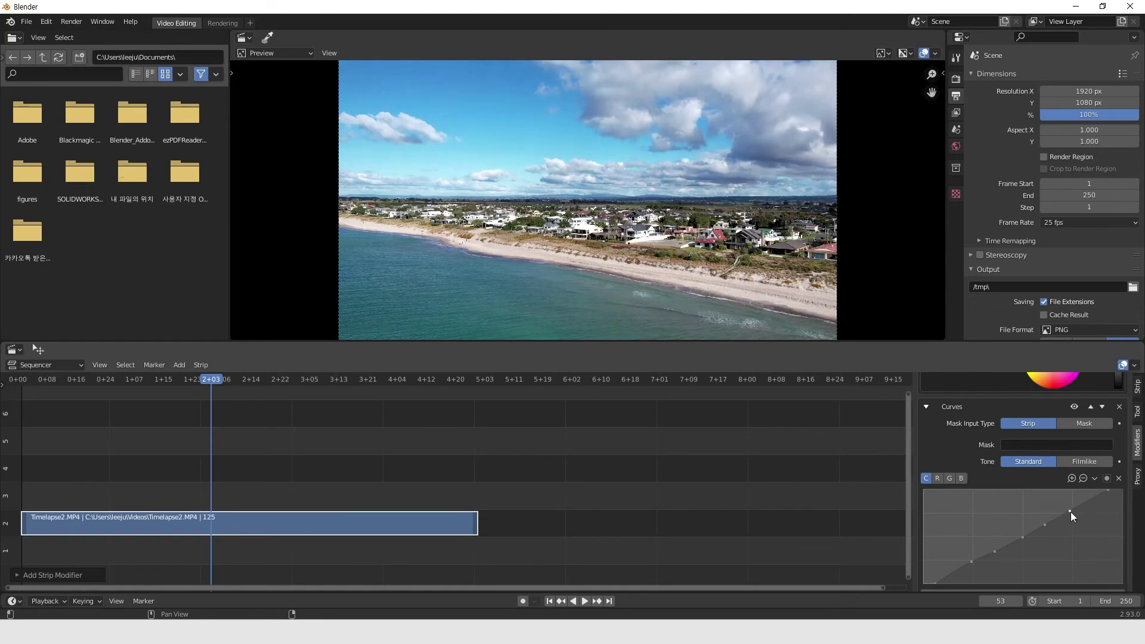
{"action": "left_click_drag", "start_coordinate": [1063, 508], "coordinate": [996, 560]}
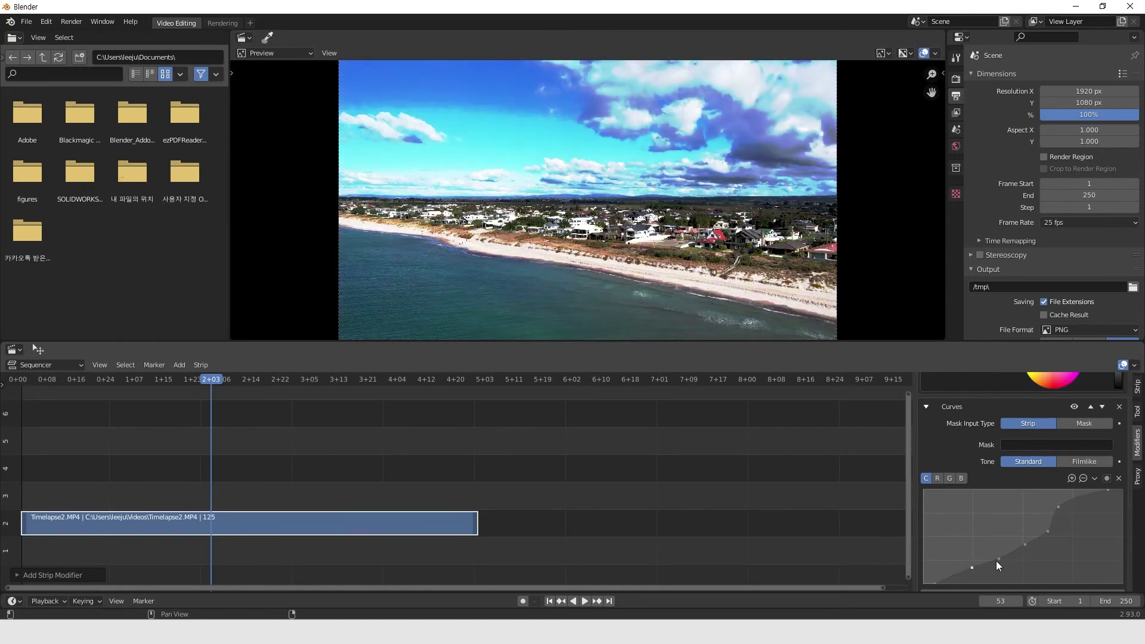
{"action": "mouse_move", "coordinate": [1048, 531]}
{"action": "left_mouse_down"}
{"action": "mouse_move", "coordinate": [1075, 511]}
{"action": "mouse_move", "coordinate": [1051, 533]}
{"action": "left_mouse_up"}
{"action": "left_click_drag", "start_coordinate": [992, 556], "coordinate": [968, 563]}
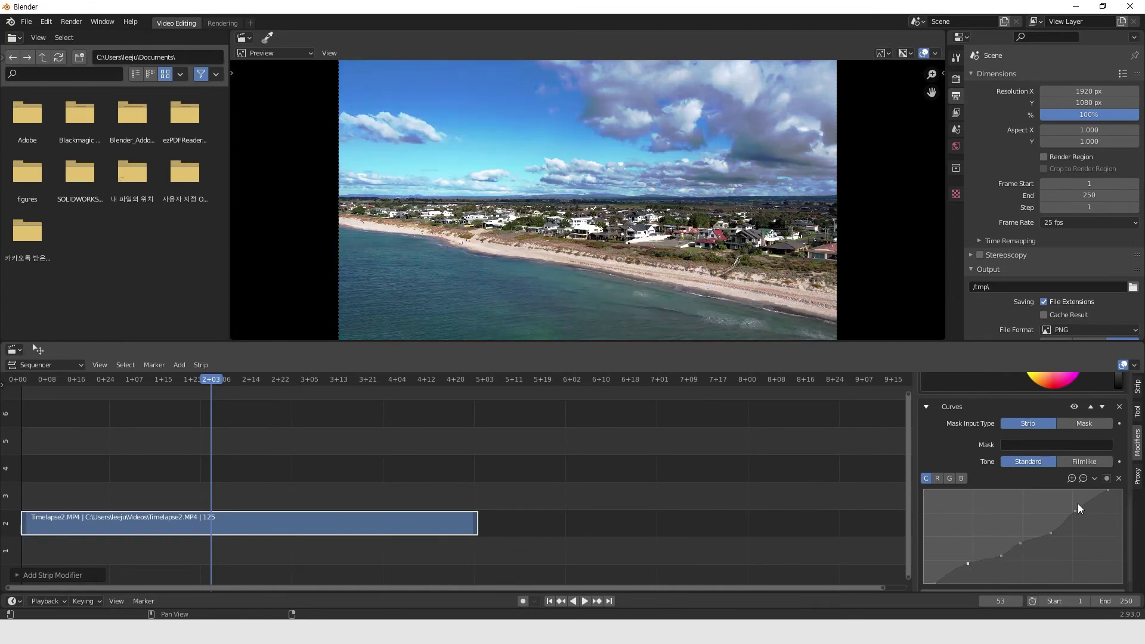
Reset the curve, then slide its white and black end points inward for more contrast.
{"action": "left_click", "coordinate": [1093, 478]}
{"action": "left_click", "coordinate": [1093, 478]}
{"action": "left_click", "coordinate": [1095, 479]}
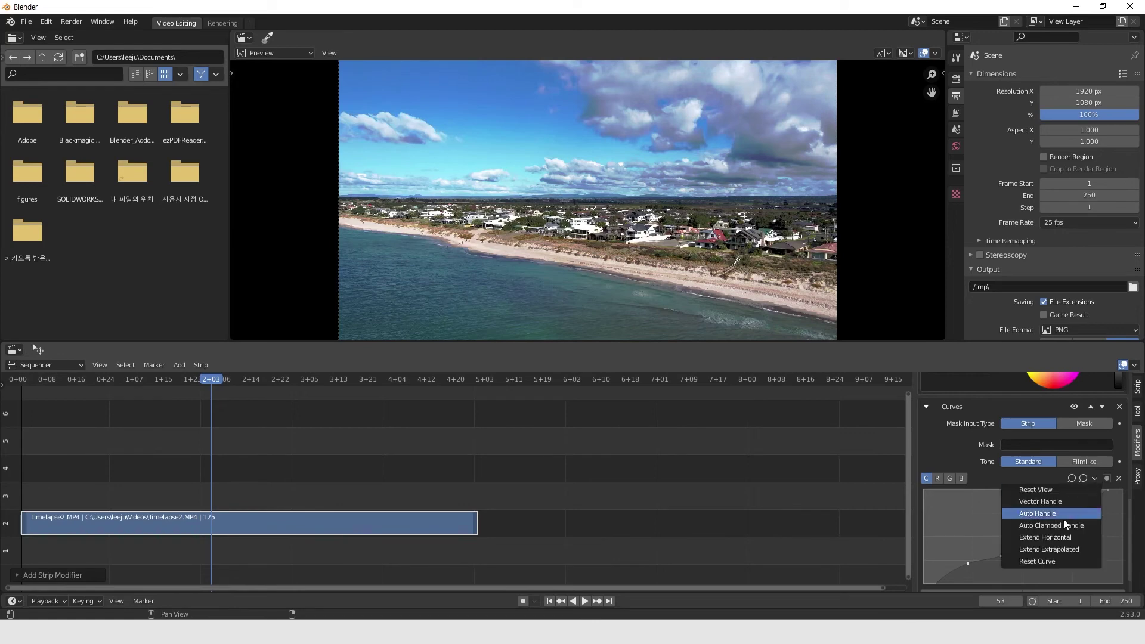
{"action": "left_click", "coordinate": [1051, 557]}
{"action": "left_click_drag", "start_coordinate": [1121, 490], "coordinate": [1100, 490]}
{"action": "left_click_drag", "start_coordinate": [924, 583], "coordinate": [947, 582]}
Compare the footage with the Curves modifier muted and active, and refine the curve's black point to X 0.15698, Y 0.01250.
{"action": "scroll", "coordinate": [1017, 553], "scroll_direction": "up", "scroll_amount": 3}
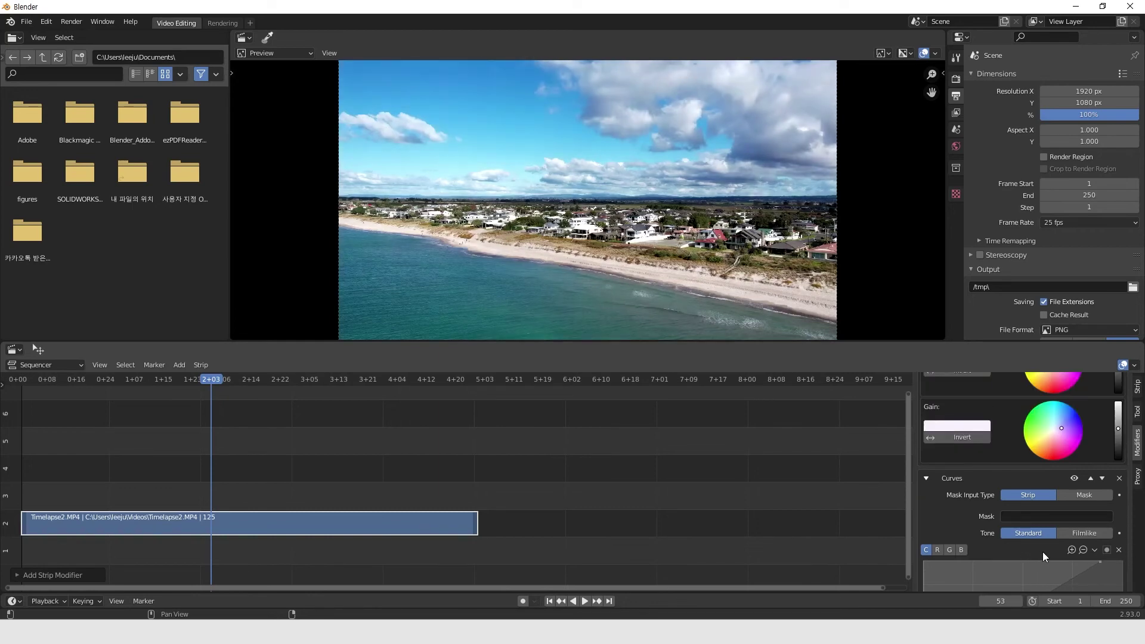
{"action": "left_click", "coordinate": [1075, 479]}
{"action": "left_click", "coordinate": [1075, 478]}
{"action": "scroll", "coordinate": [1074, 503], "scroll_direction": "down", "scroll_amount": 3}
{"action": "scroll", "coordinate": [333, 495], "scroll_direction": "down", "scroll_amount": 2}
{"action": "scroll", "coordinate": [356, 500], "scroll_direction": "up", "scroll_amount": 2}
{"action": "scroll", "coordinate": [358, 496], "scroll_direction": "down", "scroll_amount": 2}
Add an Adjustment Layer strip on channel 3, aligned with the start of Timelapse2.MP4, and extend it to 180 frames.
{"action": "left_click", "coordinate": [341, 466]}
{"action": "left_click", "coordinate": [334, 520]}
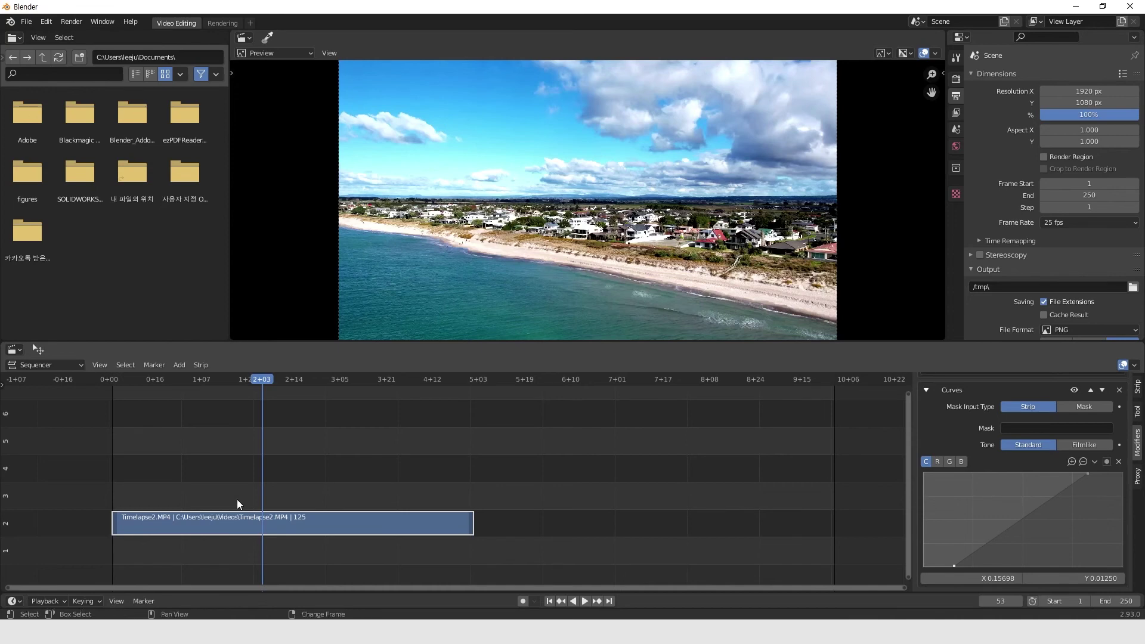
{"action": "key", "text": "shift+a"}
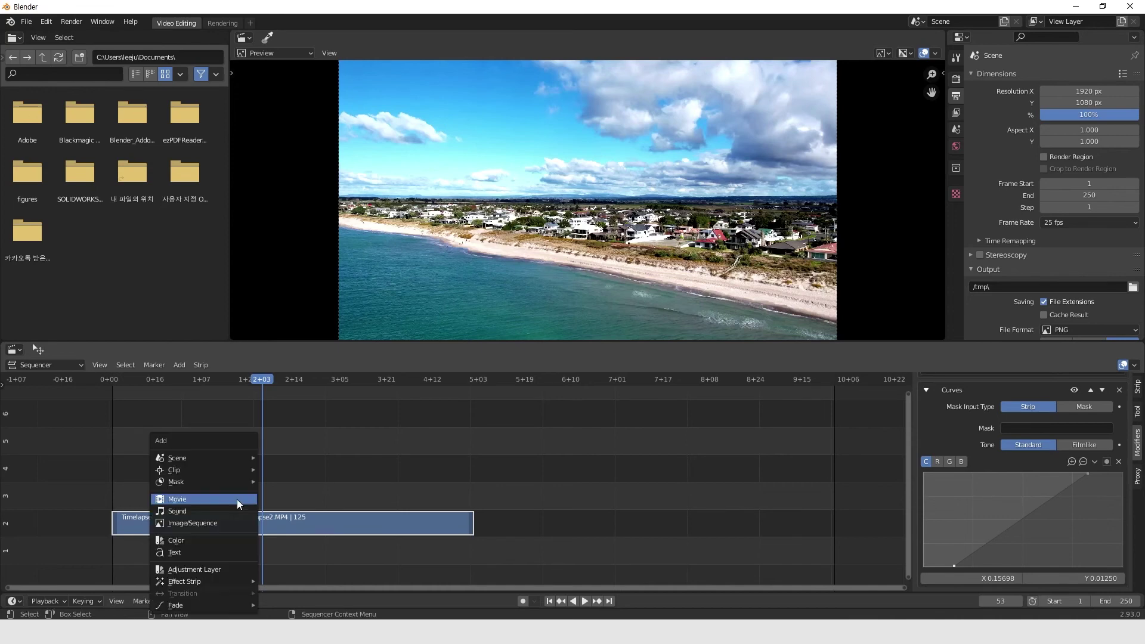
{"action": "left_click", "coordinate": [209, 569]}
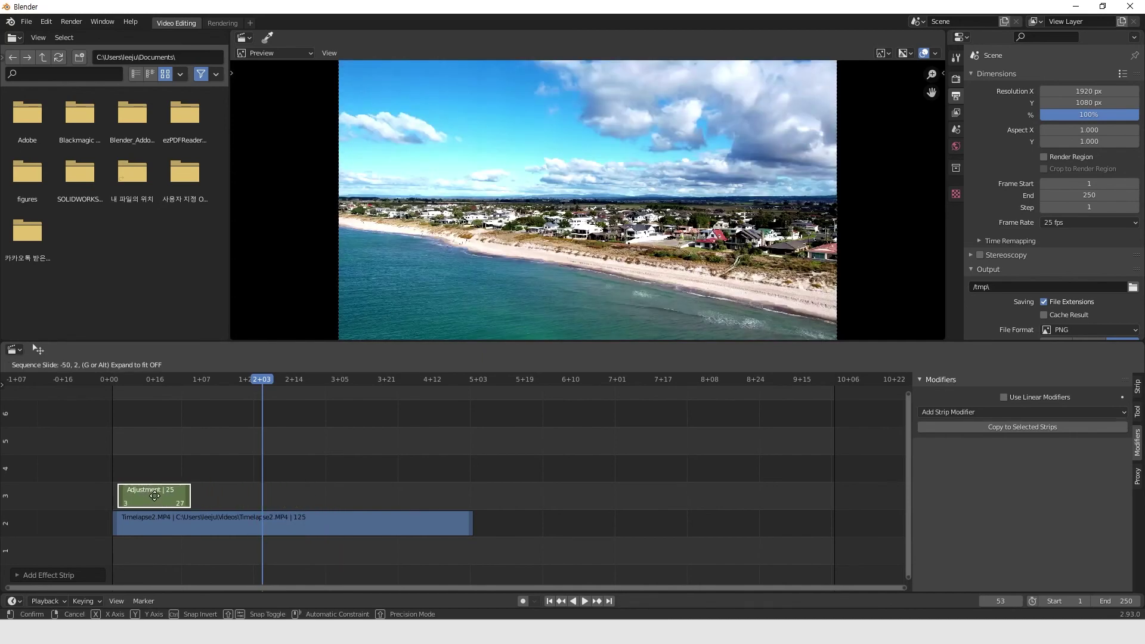
{"action": "left_click", "coordinate": [148, 498]}
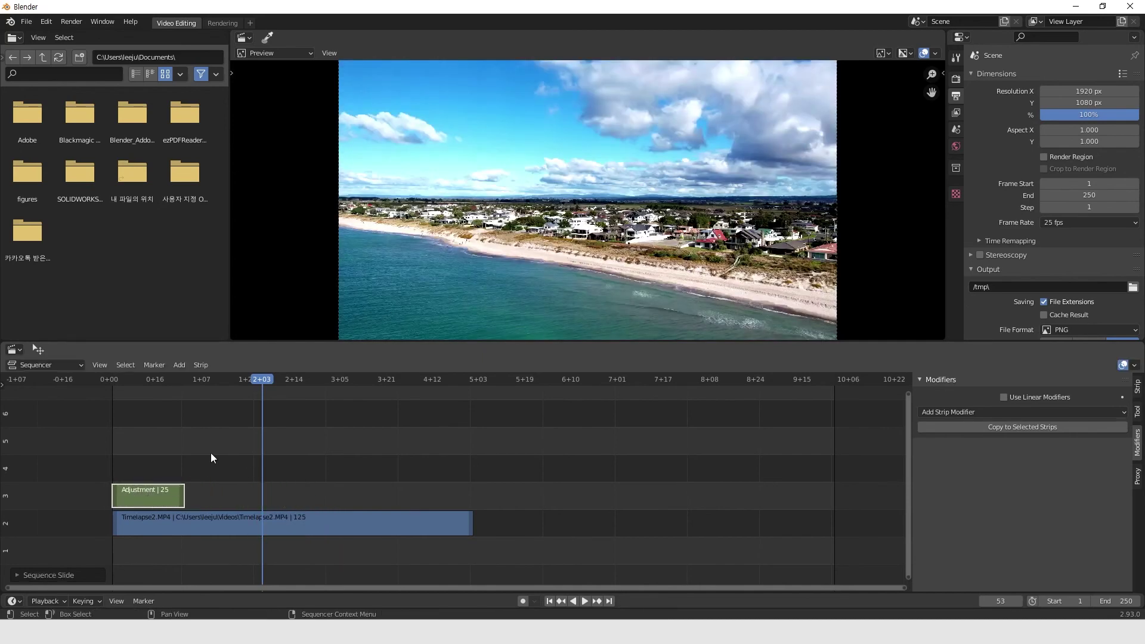
{"action": "left_click_drag", "start_coordinate": [184, 495], "coordinate": [631, 496]}
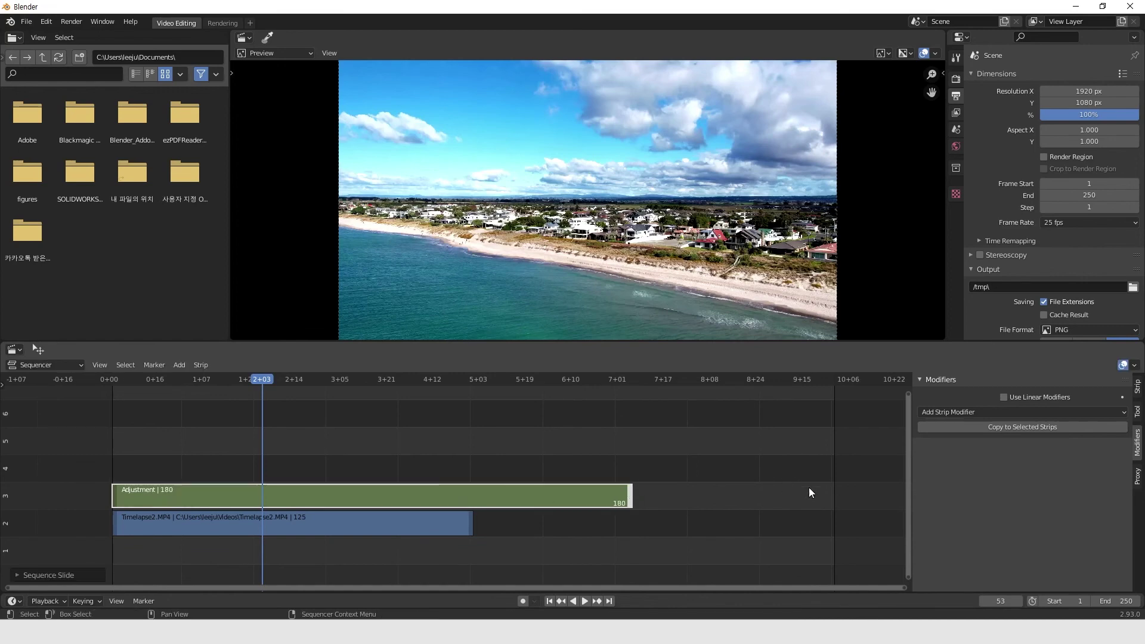
Add a Color Balance modifier to the Adjustment strip and shift its Lift color slightly toward blue-violet.
{"action": "left_click", "coordinate": [1014, 413]}
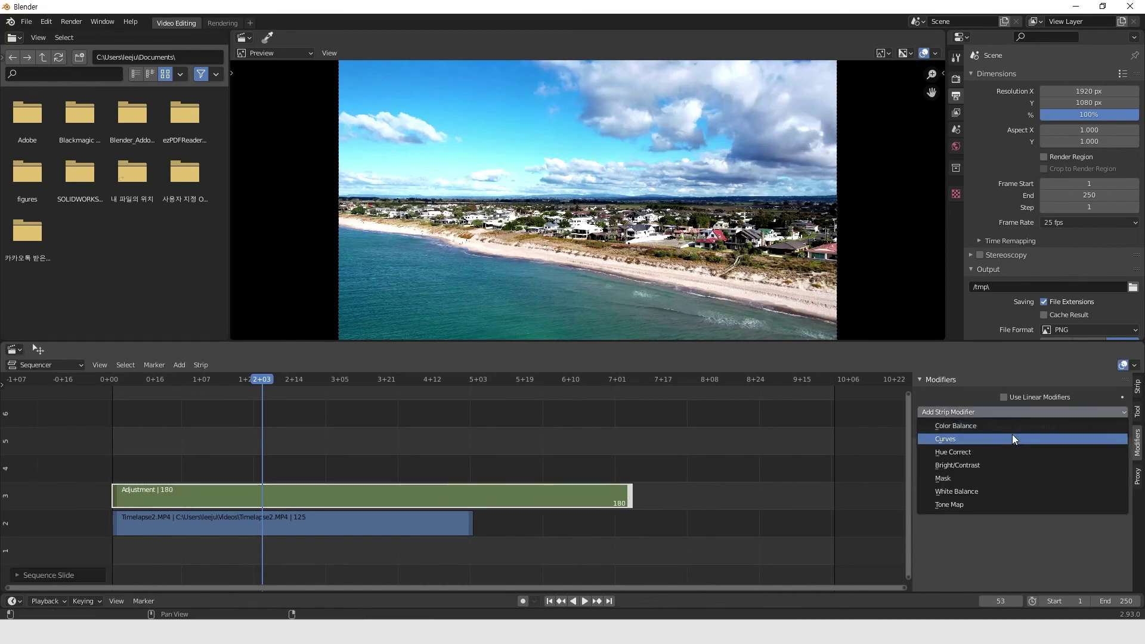
{"action": "left_click", "coordinate": [1014, 427]}
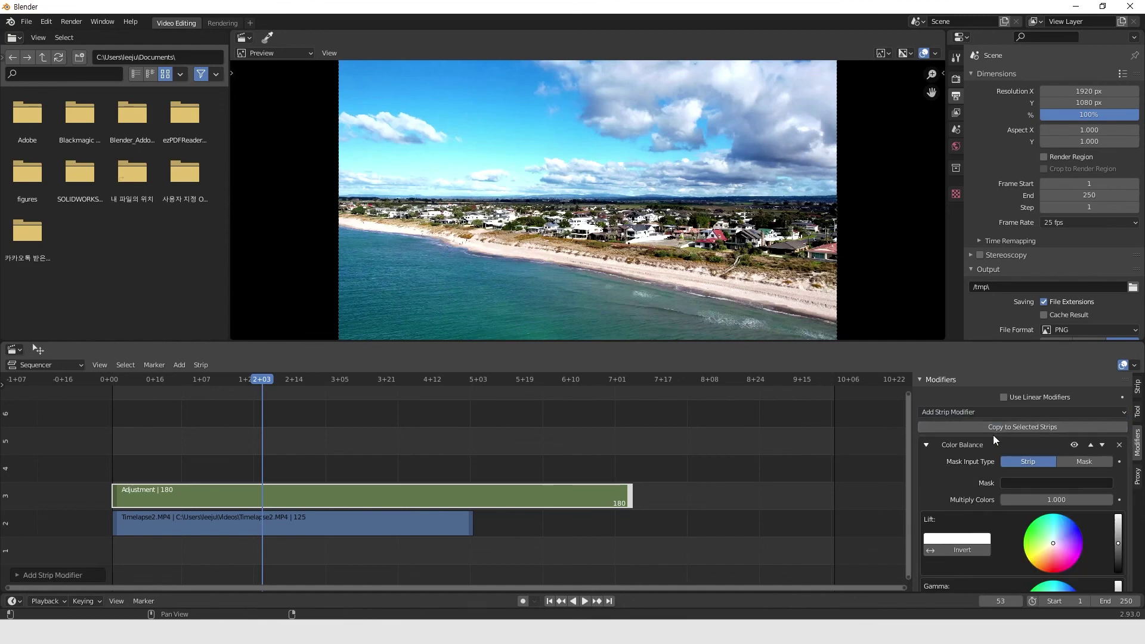
{"action": "left_click", "coordinate": [1059, 540]}
{"action": "scroll", "coordinate": [1092, 419], "scroll_direction": "down", "scroll_amount": 3}
{"action": "scroll", "coordinate": [1047, 459], "scroll_direction": "up", "scroll_amount": 3}
Repeatedly mute and unmute the Adjustment strip's Color Balance modifier to compare its effect on the footage below.
{"action": "left_click", "coordinate": [1072, 444]}
{"action": "left_click", "coordinate": [1072, 445]}
{"action": "left_click", "coordinate": [1073, 445]}
{"action": "left_click", "coordinate": [1072, 444]}
{"action": "left_click", "coordinate": [1072, 445]}
{"action": "left_click", "coordinate": [1073, 445]}
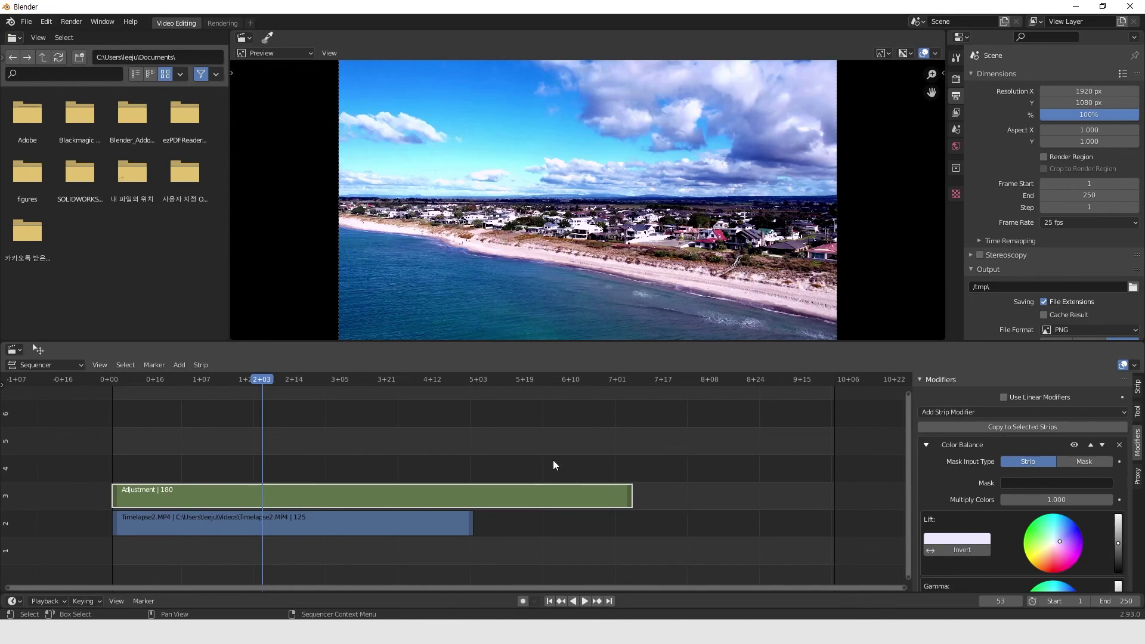
Scrub the playhead back to 0+06 and forward to 3+21 to review the graded footage at different frames.
{"action": "left_click_drag", "start_coordinate": [263, 384], "coordinate": [159, 384]}
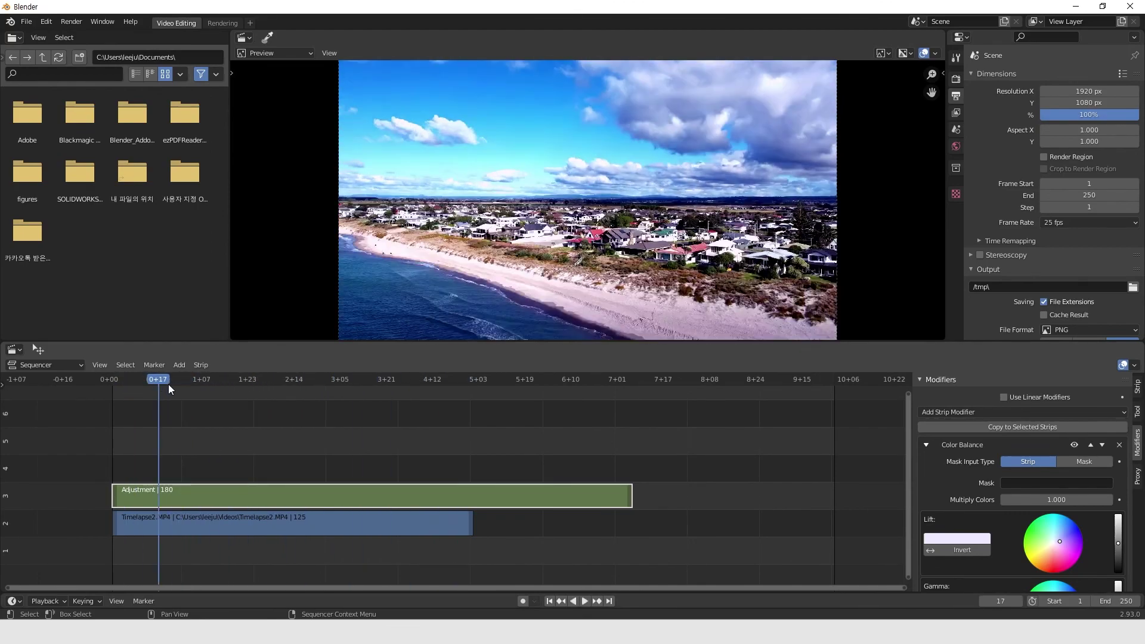
{"action": "left_click_drag", "start_coordinate": [158, 378], "coordinate": [130, 383]}
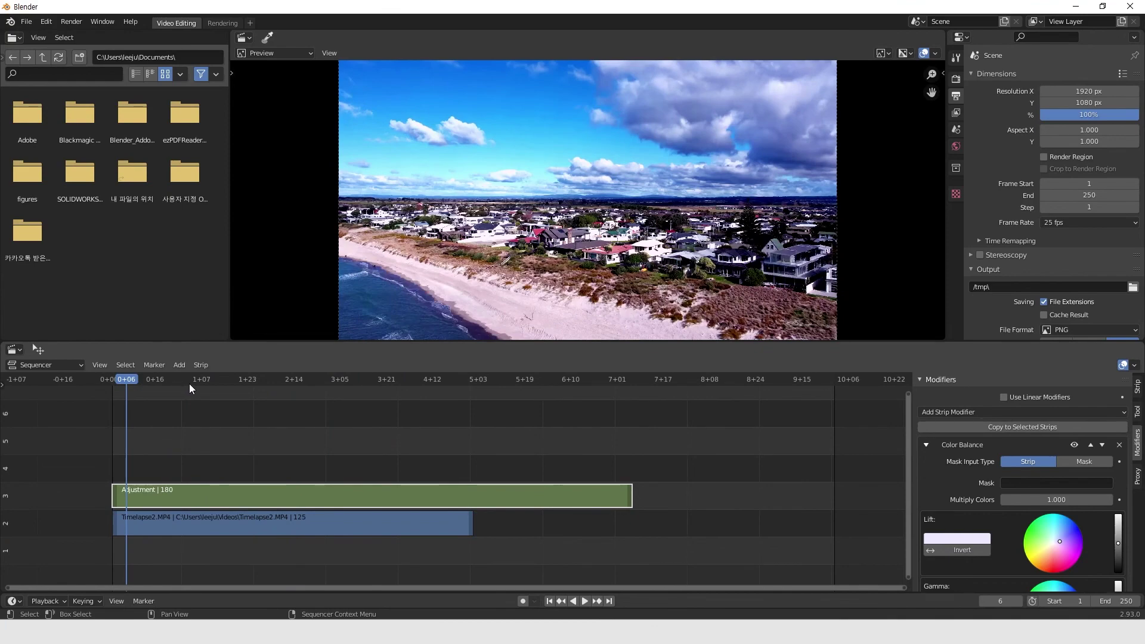
{"action": "left_click_drag", "start_coordinate": [127, 379], "coordinate": [388, 395]}
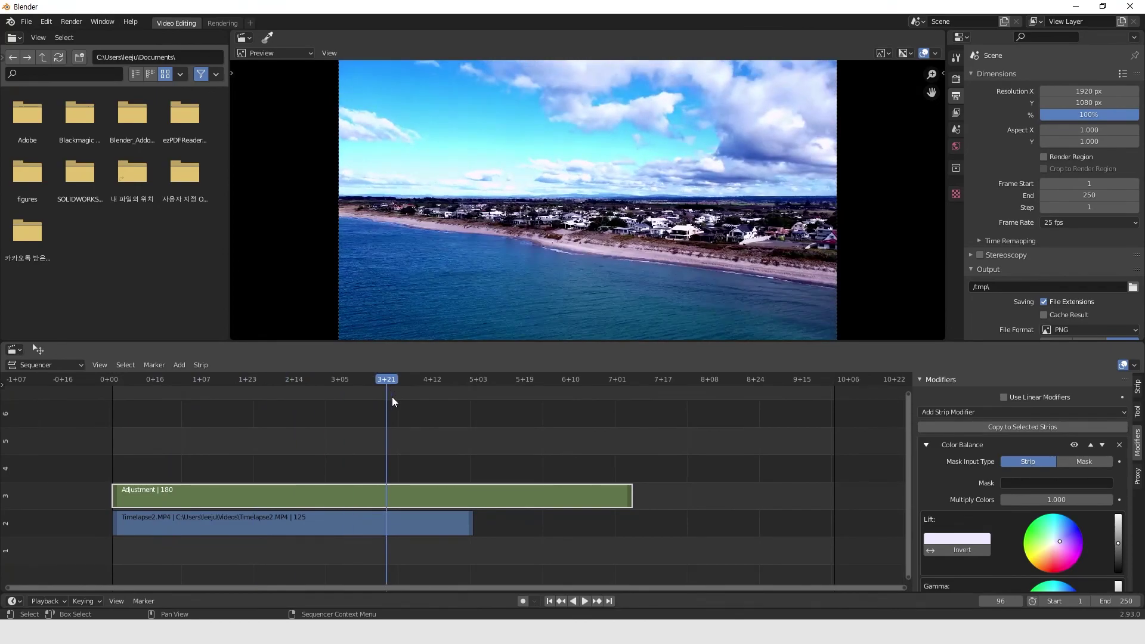